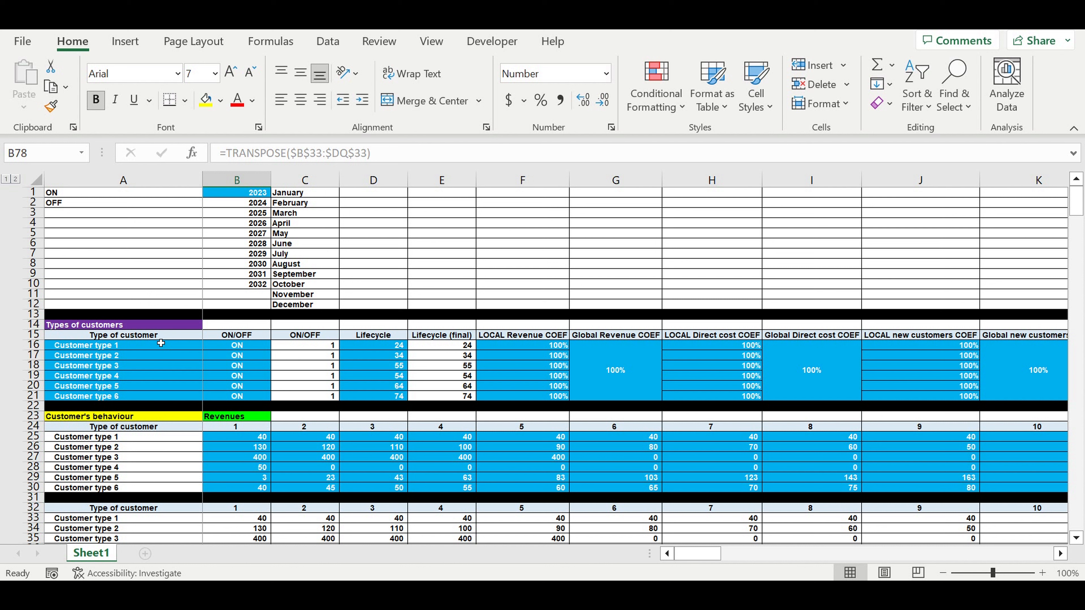
# Examine the start year in B1 and the name, ON/OFF and lifecycle inputs in the Types of customers table
pyautogui.click(173, 360)
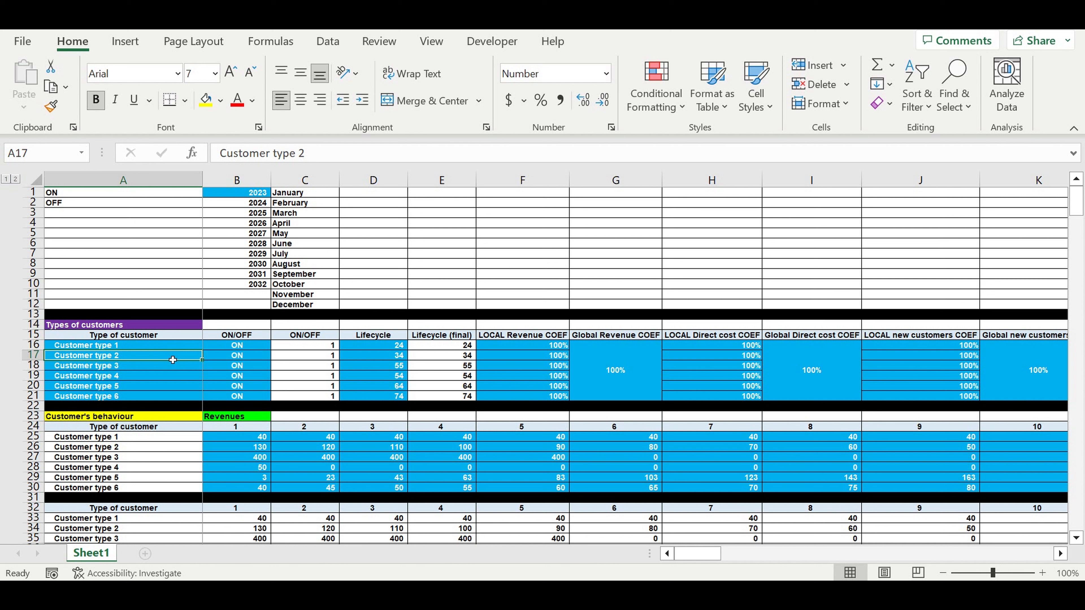
pyautogui.click(152, 438)
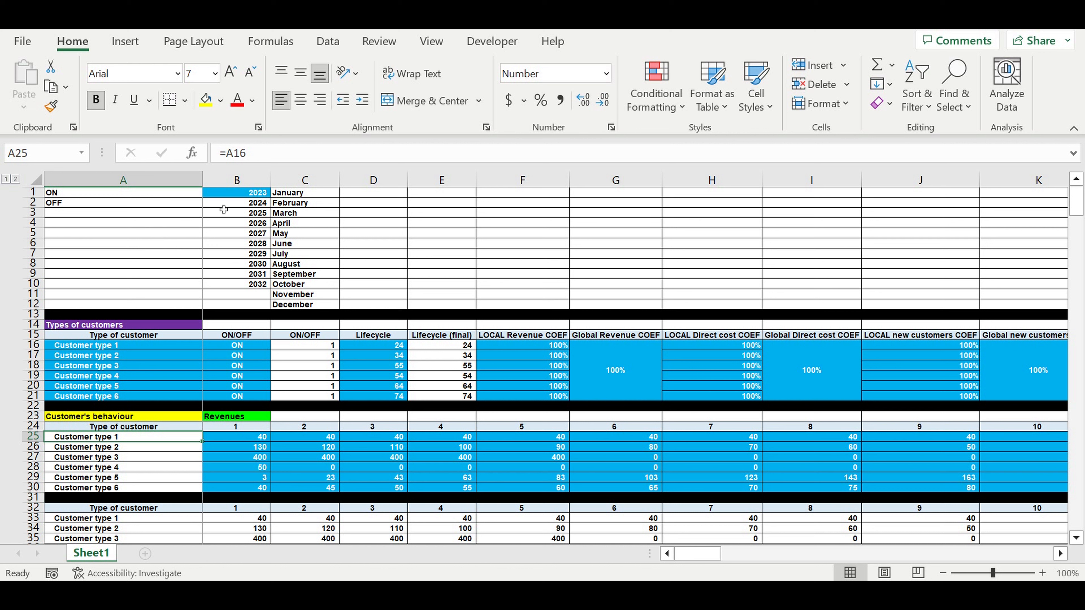
pyautogui.click(224, 195)
pyautogui.moveTo(176, 345); pyautogui.dragTo(161, 404)
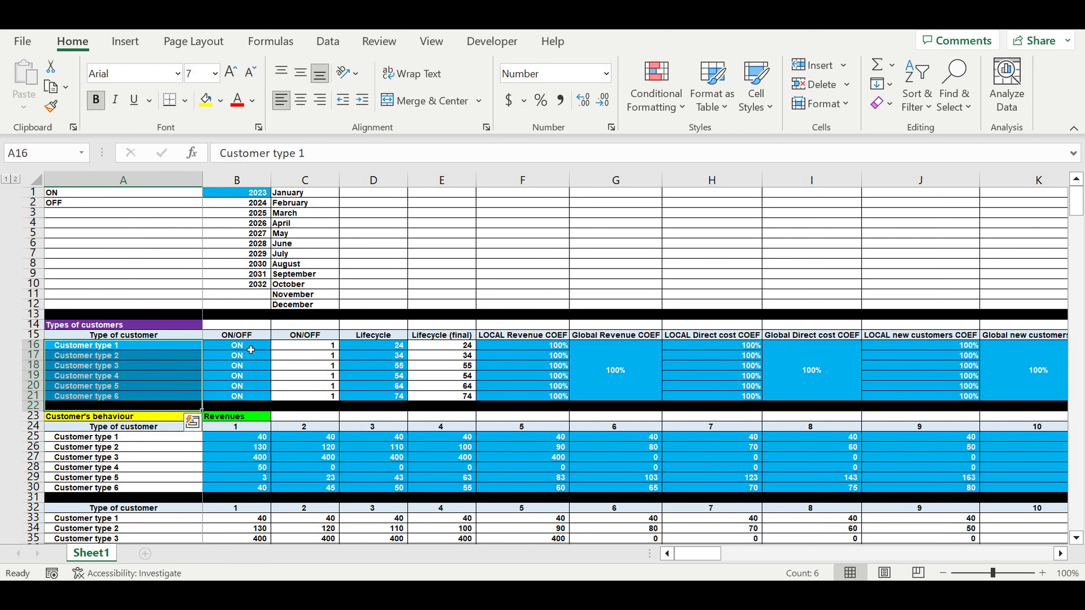
pyautogui.moveTo(239, 345); pyautogui.dragTo(247, 398)
pyautogui.moveTo(373, 347); pyautogui.dragTo(376, 402)
pyautogui.click(246, 193)
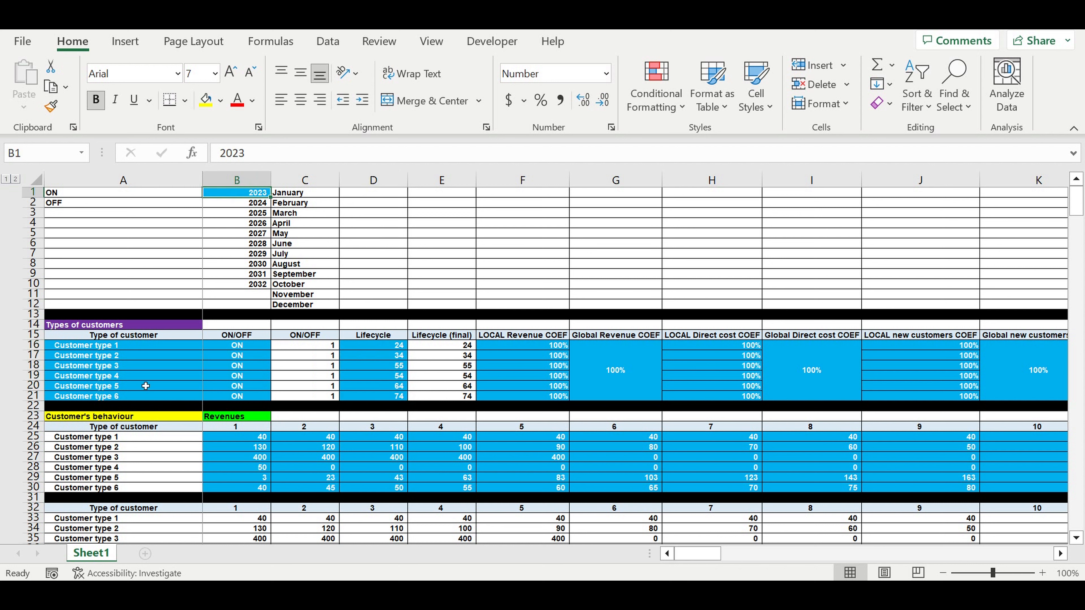
# Review the customer type names in A16:A21 and the ON/OFF choices available for Customer type 2
pyautogui.click(108, 351)
pyautogui.moveTo(108, 350); pyautogui.dragTo(113, 400)
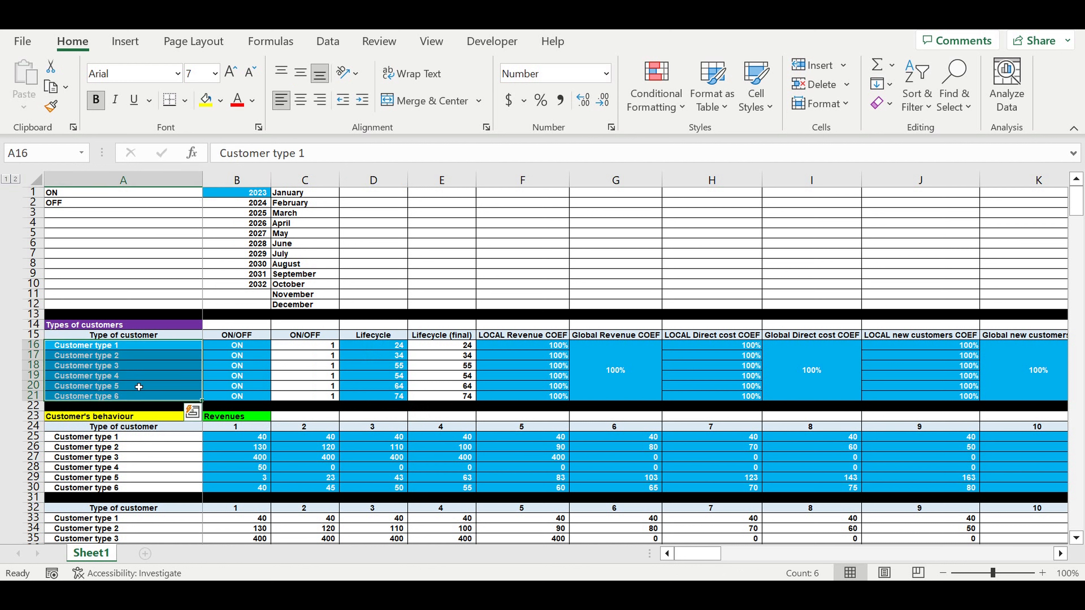
pyautogui.click(149, 348)
pyautogui.moveTo(151, 351); pyautogui.dragTo(150, 398)
pyautogui.moveTo(230, 348); pyautogui.dragTo(238, 366)
pyautogui.click(263, 357)
pyautogui.click(277, 355)
pyautogui.press('Escape')
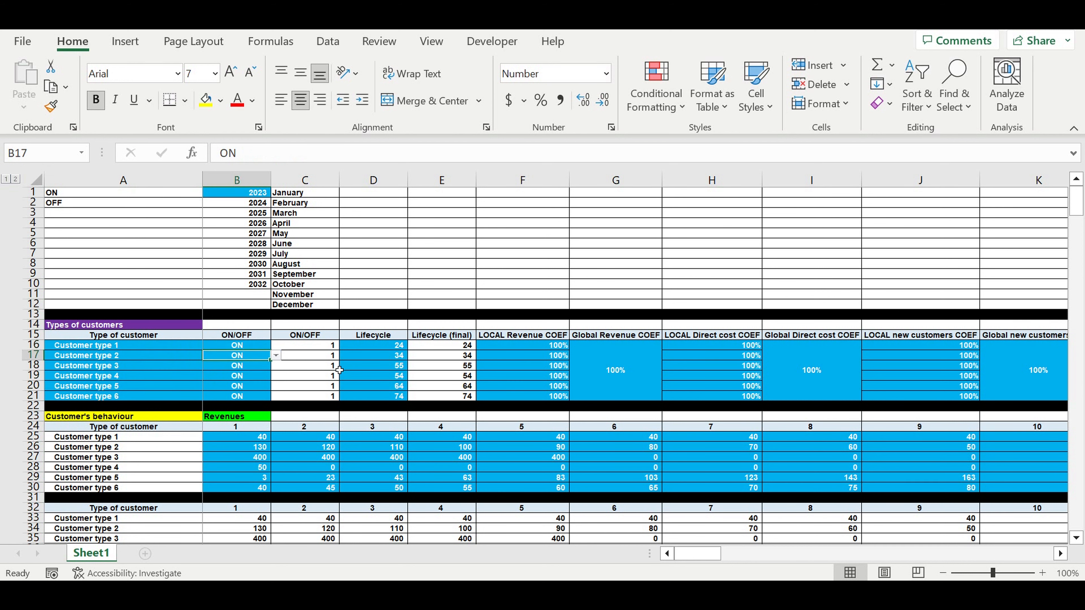
# Examine the Lifecycle values and the local and global coefficients for revenue, direct cost and new customers
pyautogui.moveTo(386, 347); pyautogui.dragTo(387, 397)
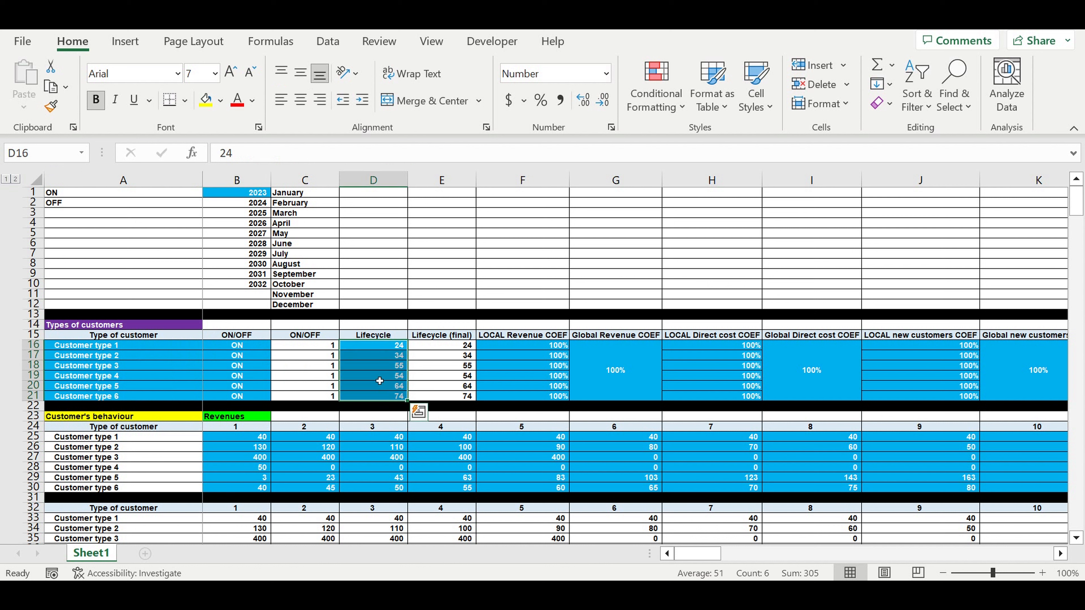
pyautogui.click(383, 355)
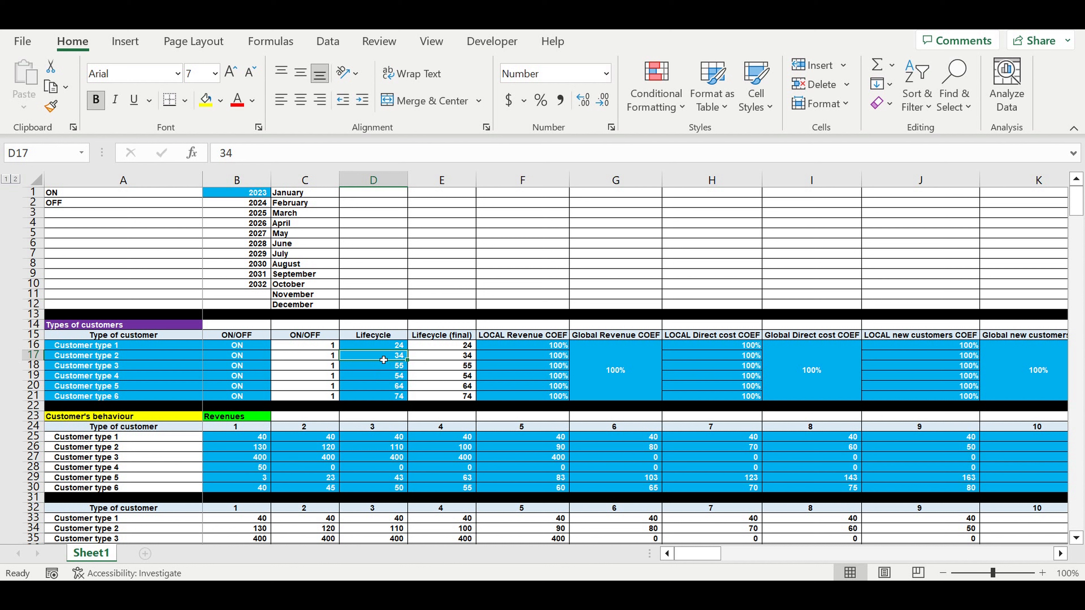
pyautogui.moveTo(384, 346); pyautogui.dragTo(382, 399)
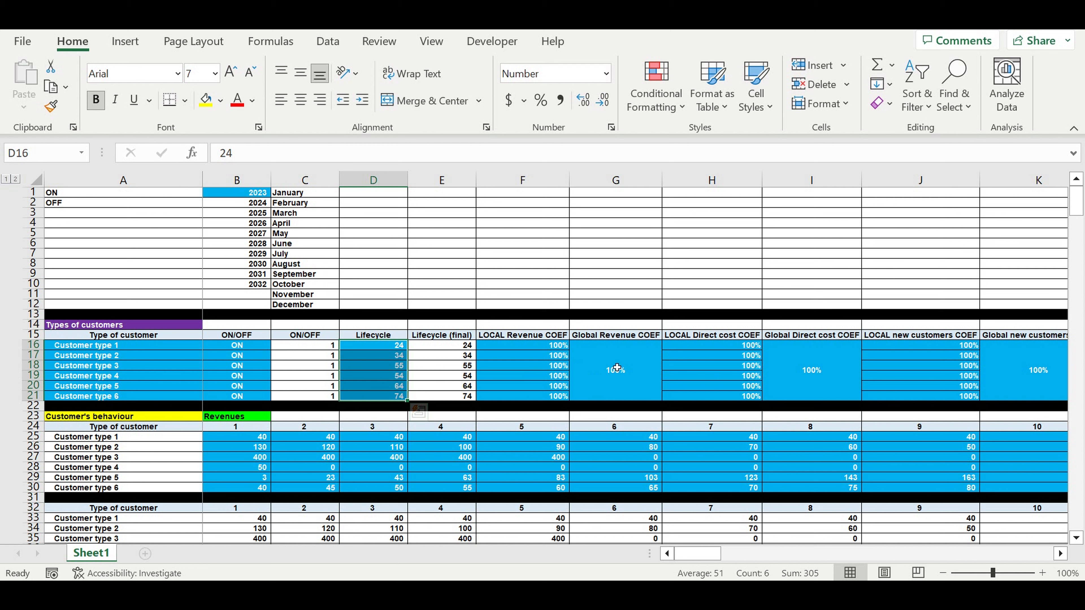
pyautogui.moveTo(617, 368); pyautogui.dragTo(551, 397)
pyautogui.click(545, 355)
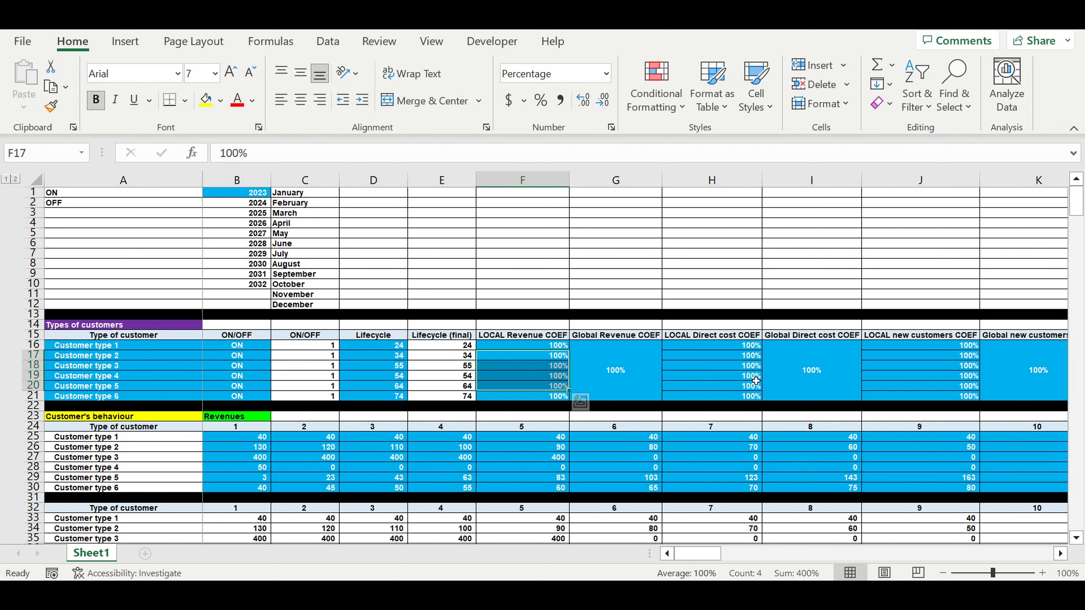
pyautogui.click(771, 358)
pyautogui.moveTo(755, 348); pyautogui.dragTo(755, 397)
pyautogui.moveTo(699, 554); pyautogui.dragTo(720, 554)
pyautogui.moveTo(650, 368); pyautogui.dragTo(564, 375)
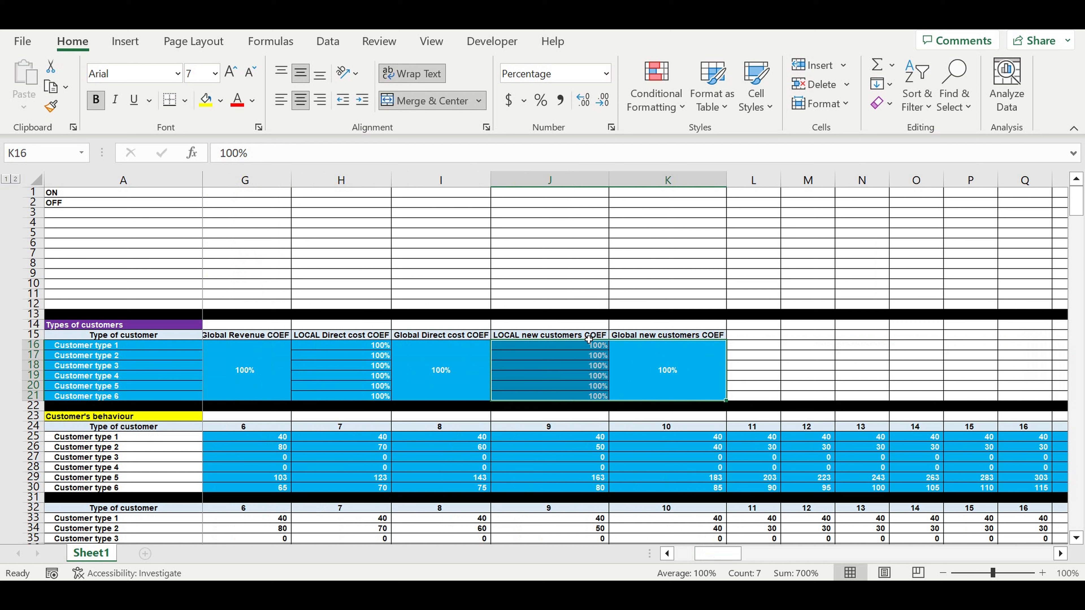
pyautogui.click(695, 370)
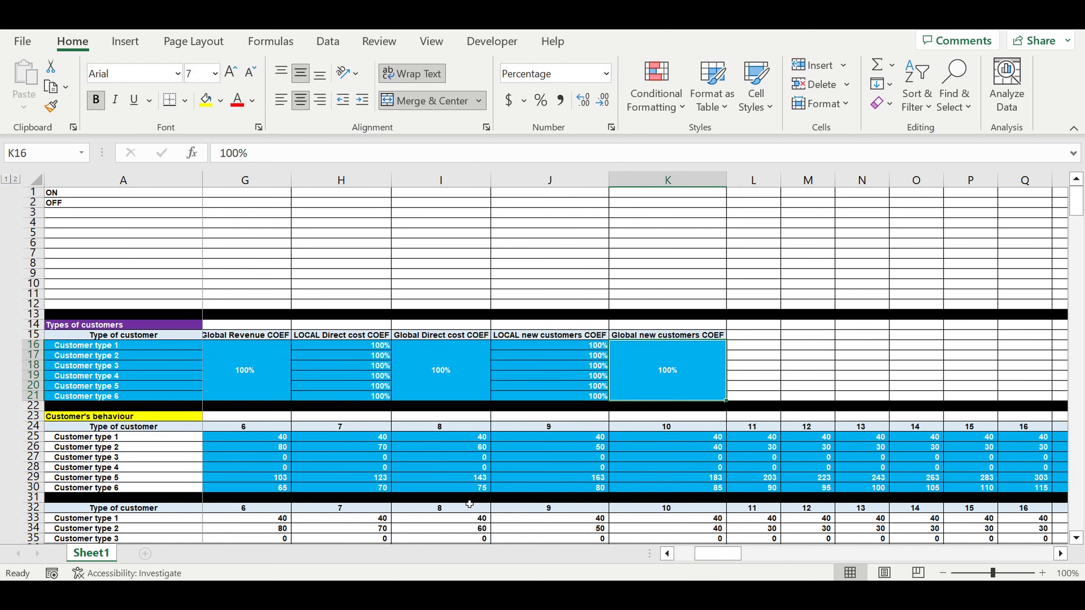
# Examine the monthly revenue inputs of all six customer types in the Customer's behaviour Revenues table
pyautogui.moveTo(735, 555); pyautogui.dragTo(637, 555)
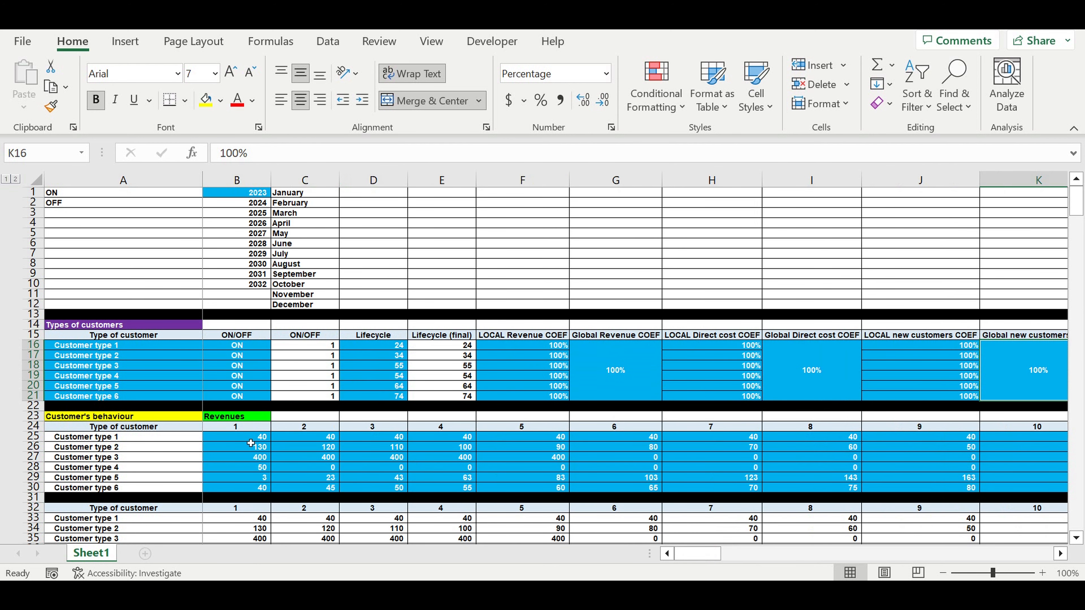
pyautogui.moveTo(252, 438); pyautogui.dragTo(743, 442)
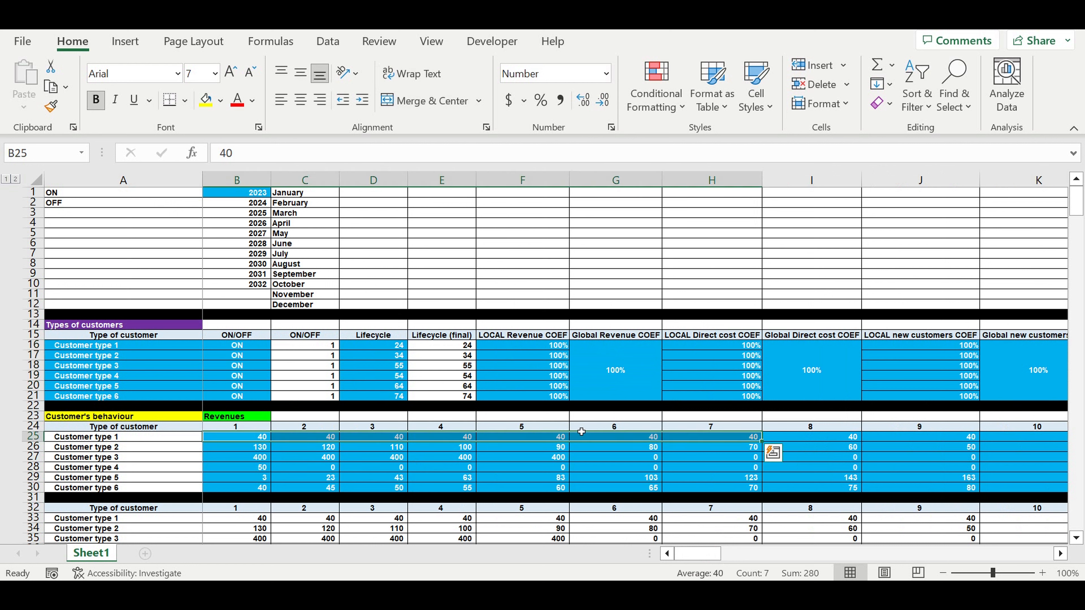
pyautogui.click(256, 439)
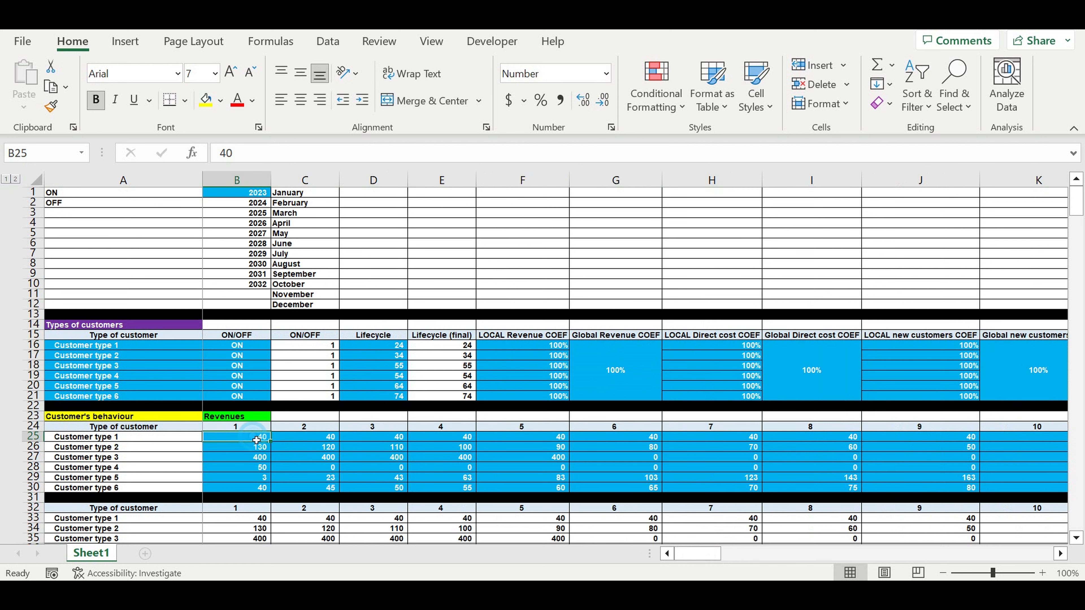
pyautogui.click(94, 441)
pyautogui.moveTo(237, 440); pyautogui.dragTo(1055, 452)
pyautogui.hscroll(-6, 627, 555)
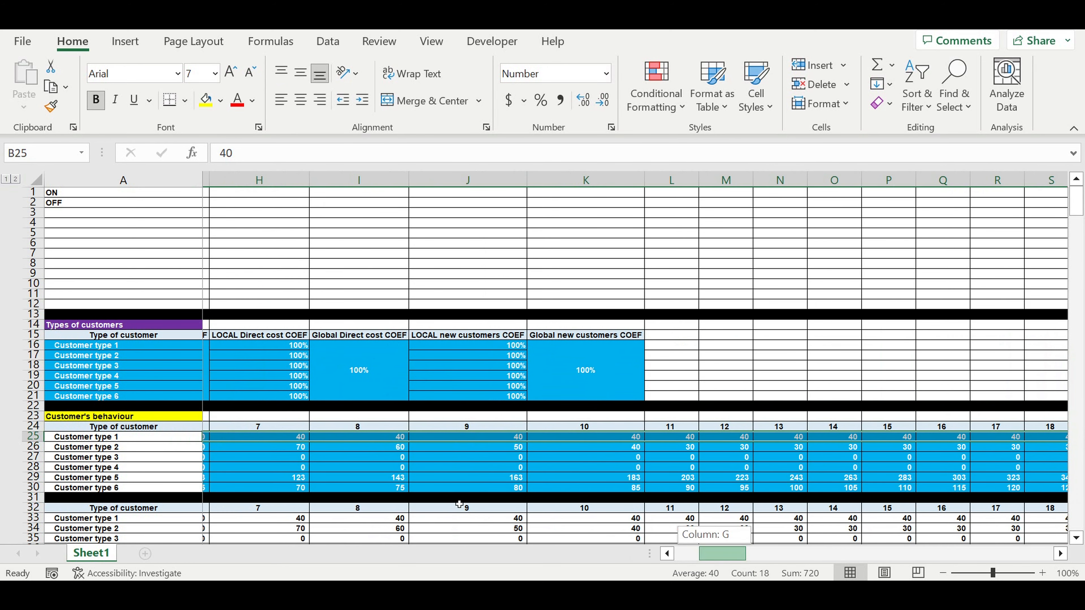
pyautogui.click(255, 439)
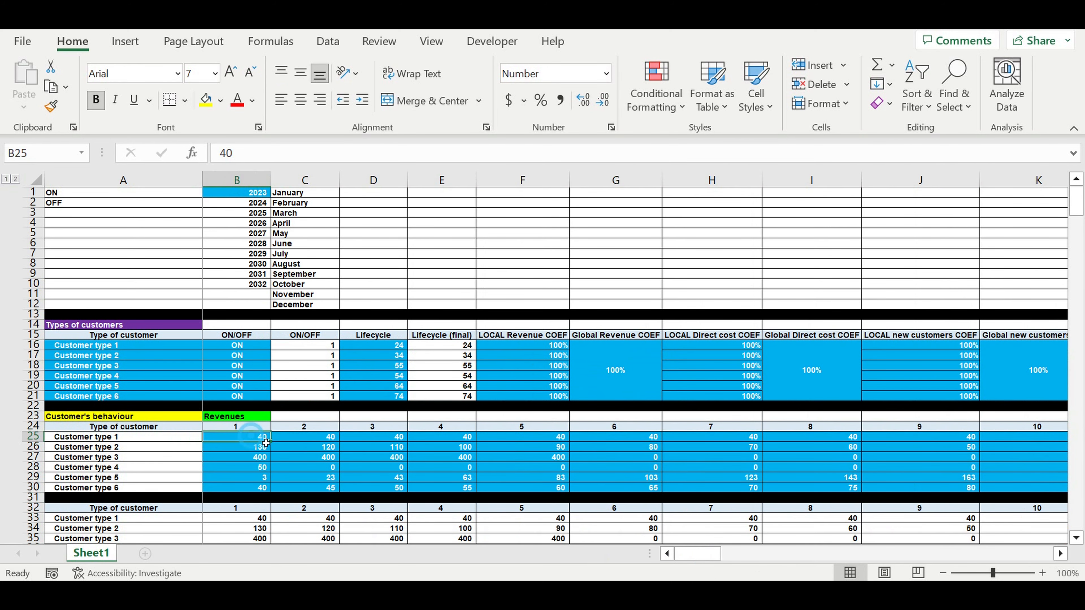
pyautogui.click(301, 437)
pyautogui.moveTo(247, 450); pyautogui.dragTo(581, 487)
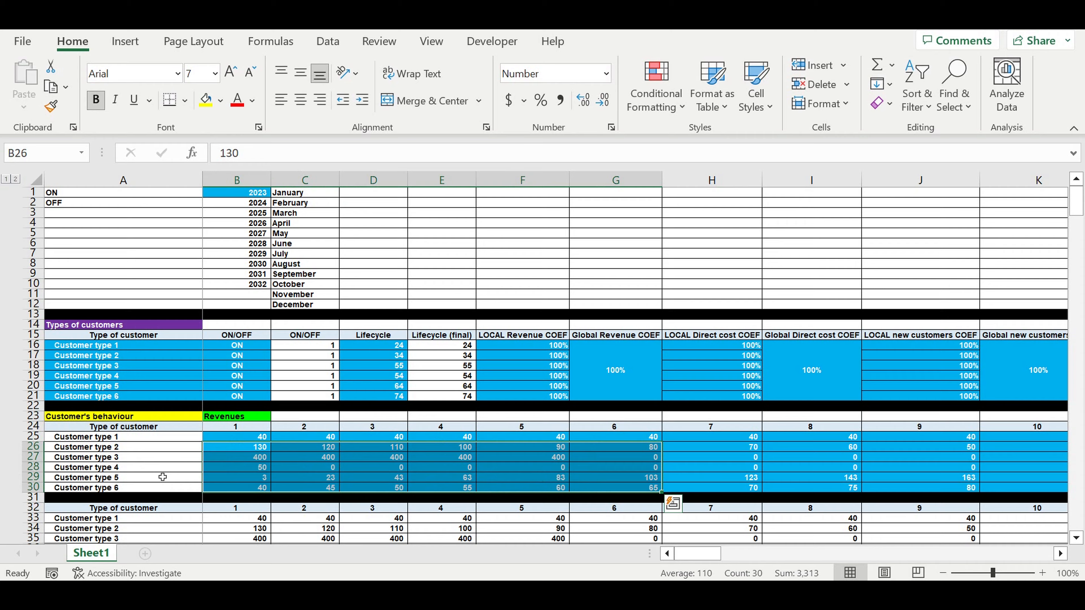
# Examine the Direct costs inputs in rows 42 to 47 and the New Customers inputs from July 2023 onward
pyautogui.scroll(-8, 131, 466)
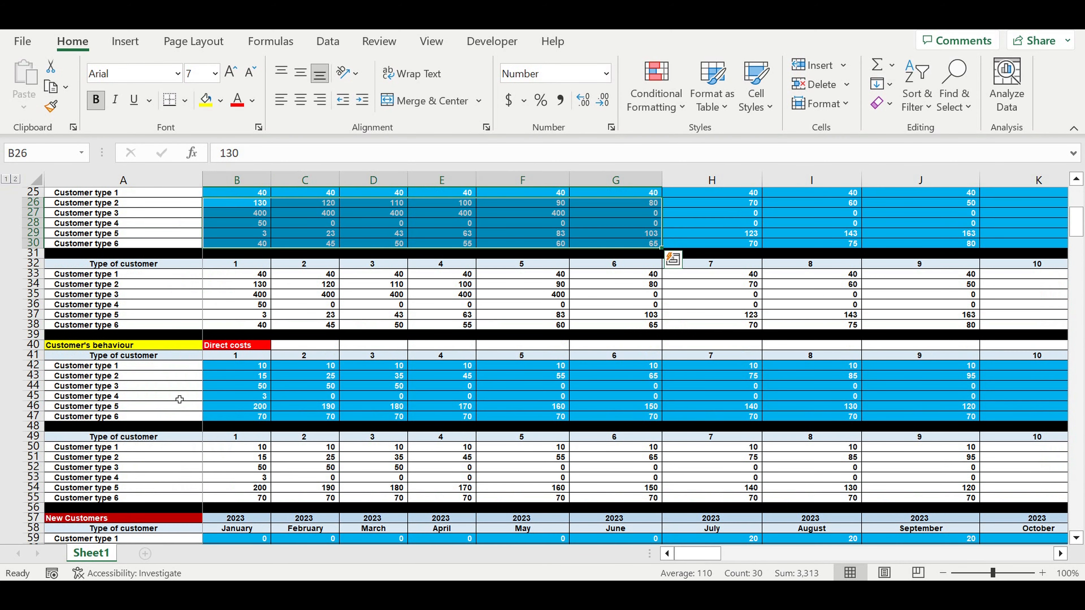
pyautogui.click(256, 369)
pyautogui.moveTo(255, 369); pyautogui.dragTo(642, 421)
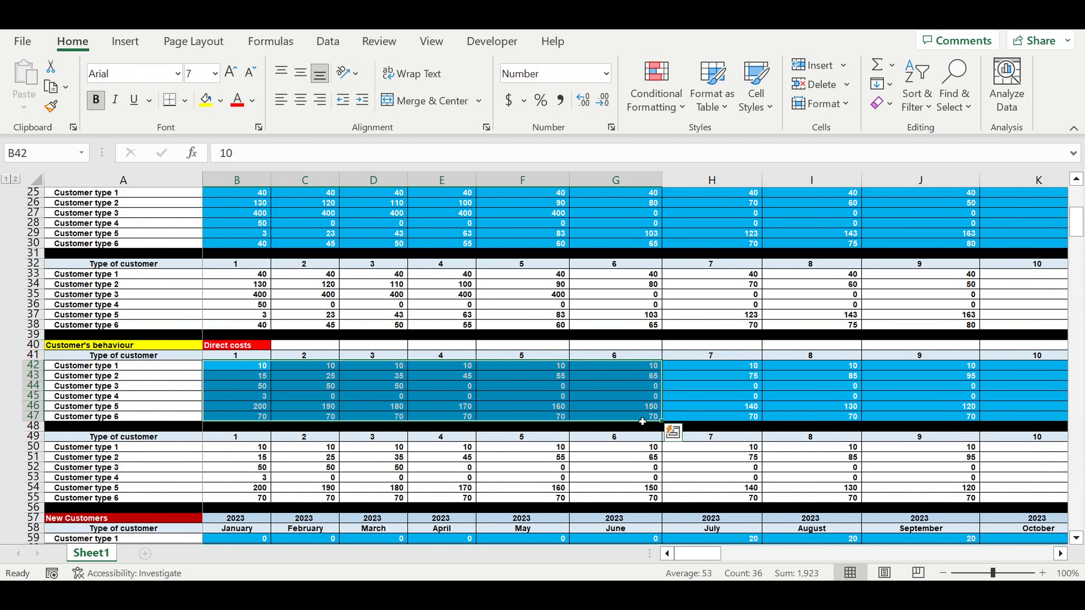
pyautogui.scroll(-3, 642, 422)
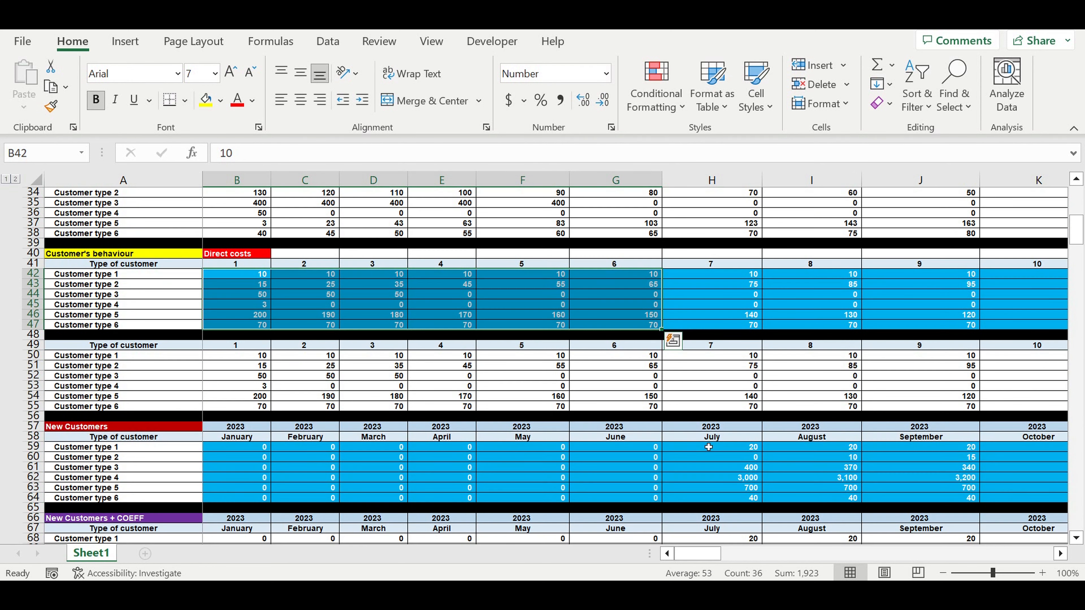
pyautogui.moveTo(742, 449); pyautogui.dragTo(1025, 499)
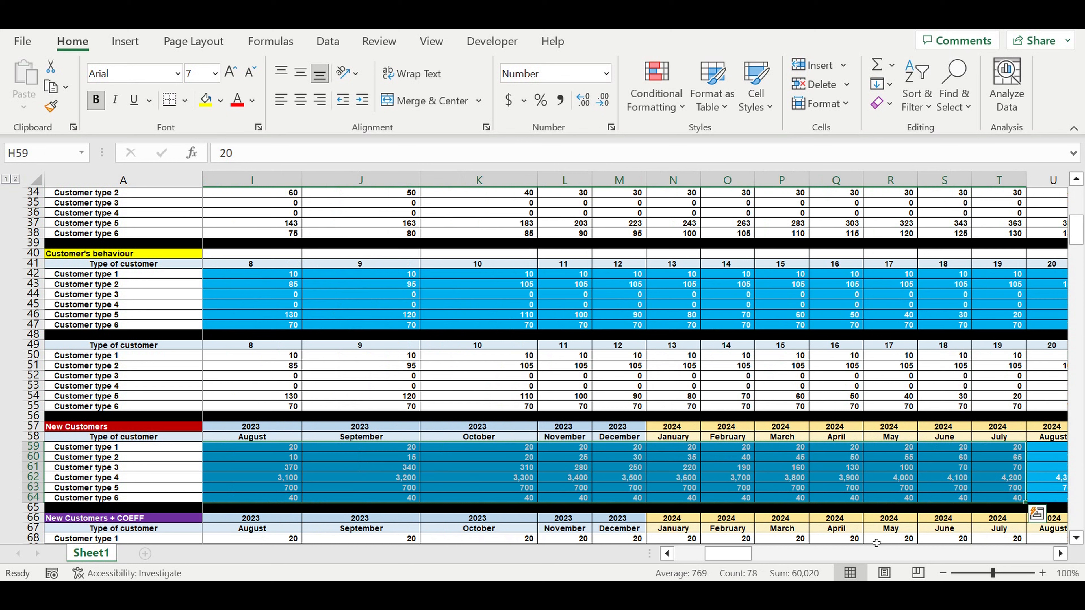
pyautogui.moveTo(728, 554); pyautogui.dragTo(697, 554)
# Look through the calculation blocks from Revenue per customer transpose to Revenues (step 4) for Customer type 1
pyautogui.scroll(-1, 614, 526)
pyautogui.scroll(-12, 613, 525)
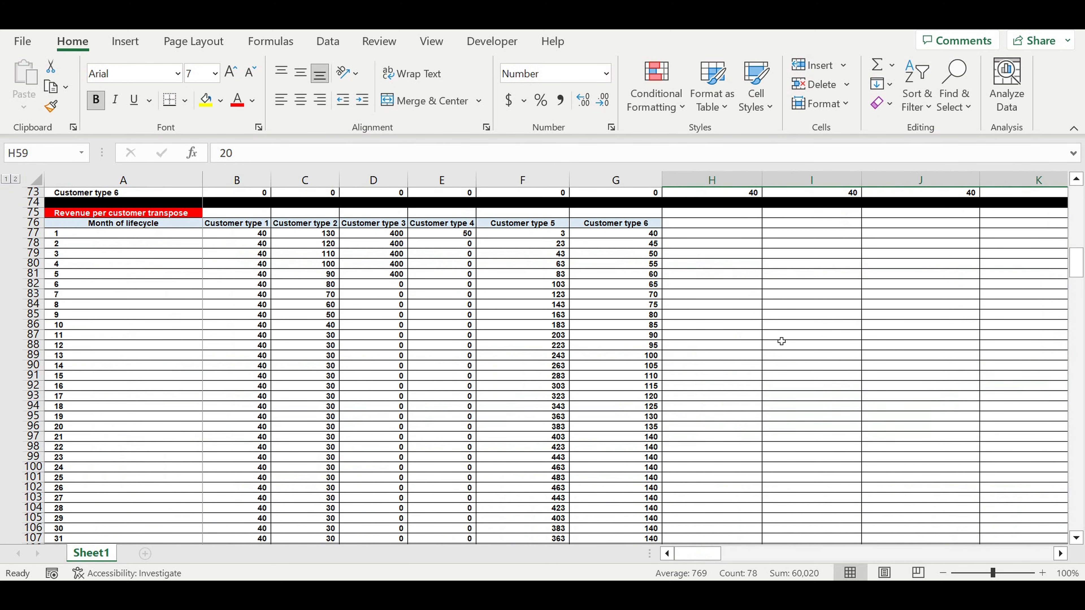
pyautogui.click(814, 304)
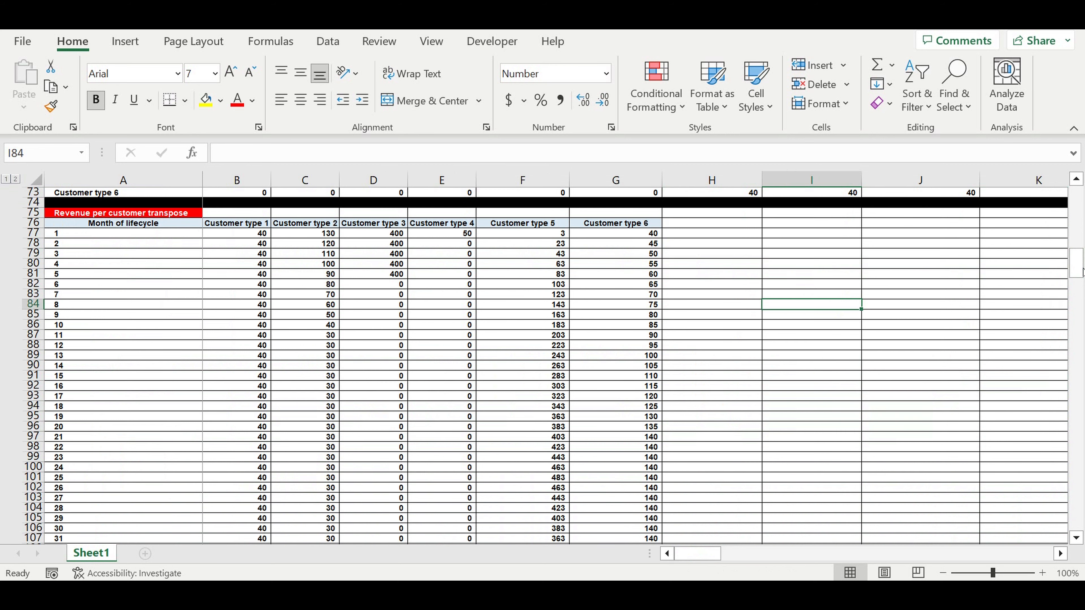
pyautogui.moveTo(1082, 270); pyautogui.dragTo(1083, 301)
pyautogui.moveTo(1079, 321); pyautogui.dragTo(1072, 389)
pyautogui.scroll(-10, 972, 396)
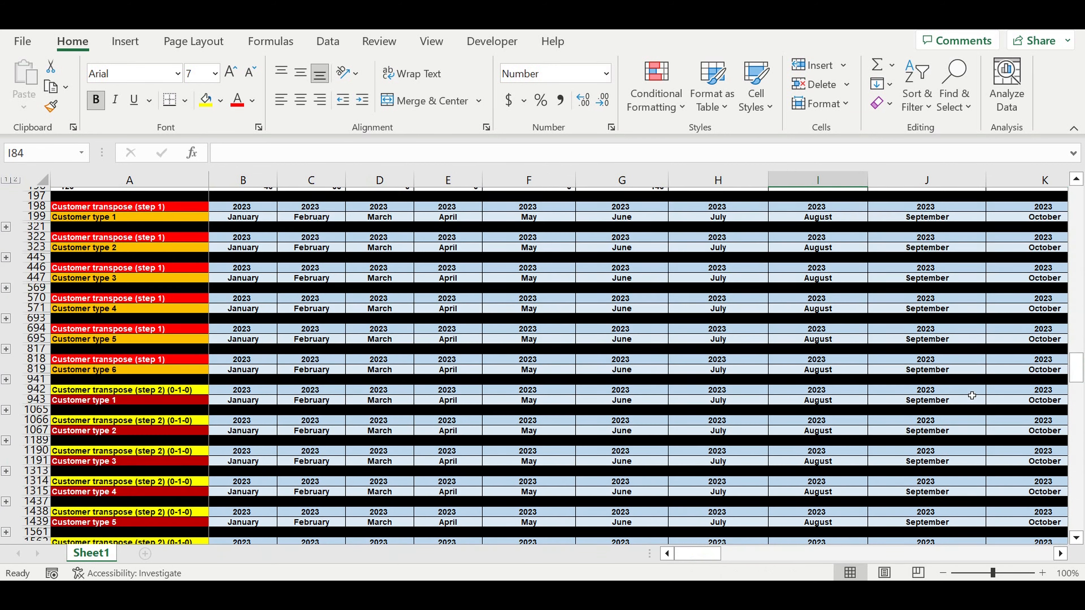
pyautogui.scroll(-3, 971, 395)
pyautogui.scroll(-10, 972, 394)
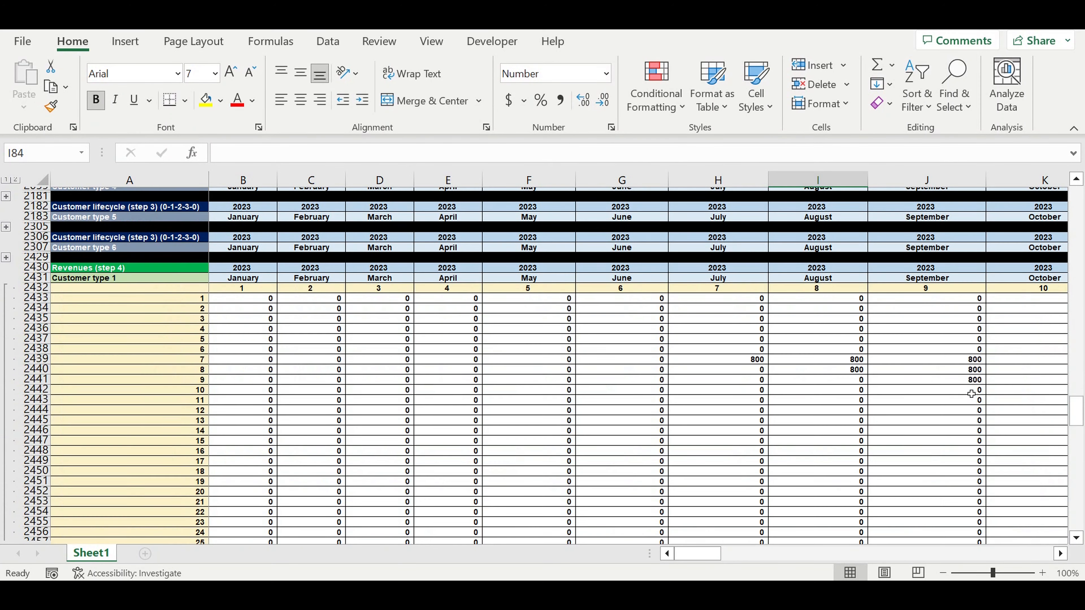
# Collapse all grouped rows in the sheet and inspect the Revenues consolidated block in rows 3174 to 3182
pyautogui.click(6, 178)
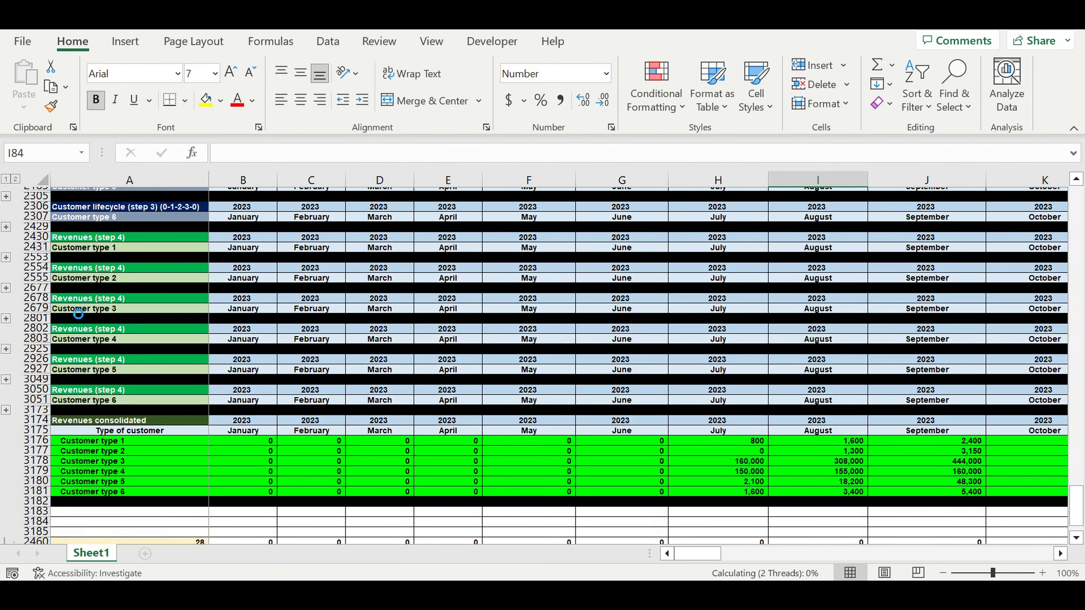
pyautogui.click(88, 470)
pyautogui.moveTo(37, 420); pyautogui.dragTo(29, 502)
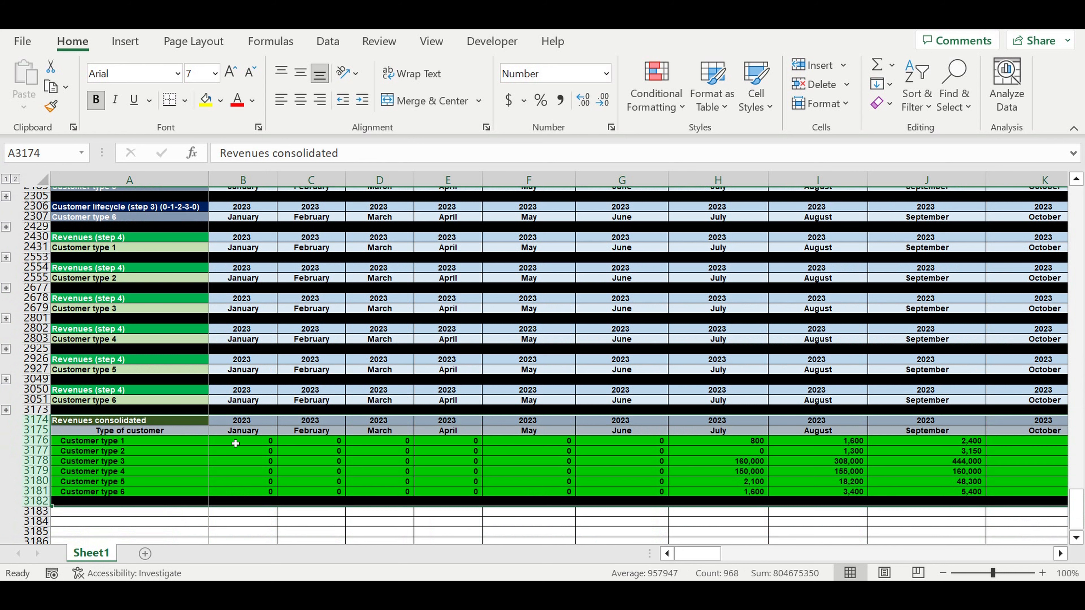
pyautogui.click(242, 482)
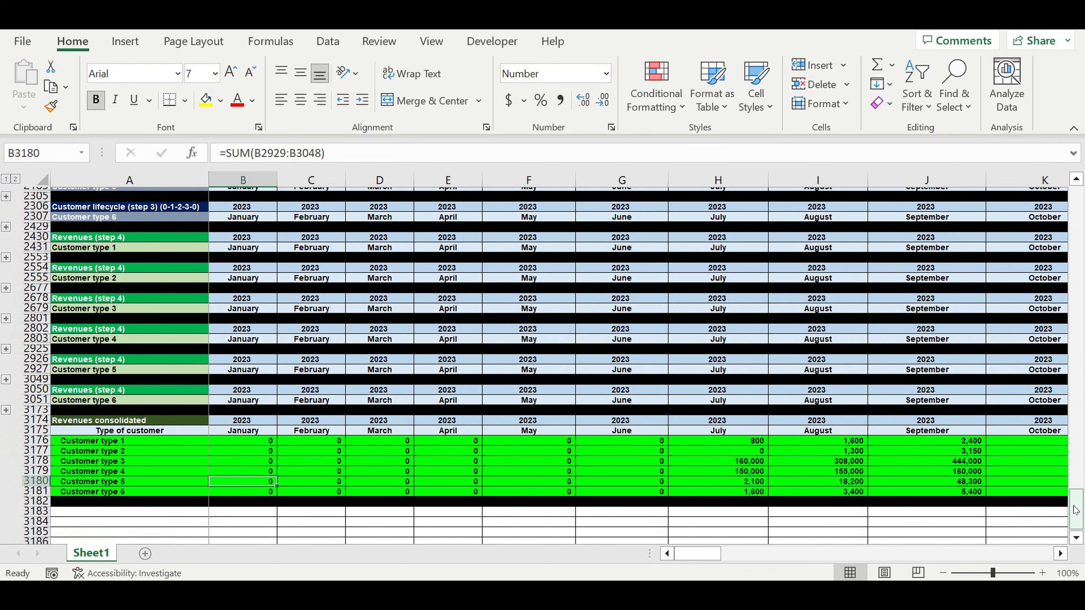
# Return to the Customer's behaviour tables and examine the Direct costs inputs in B42:G47 and the table beneath them
pyautogui.moveTo(1076, 510); pyautogui.dragTo(1076, 205)
pyautogui.scroll(-3, 594, 410)
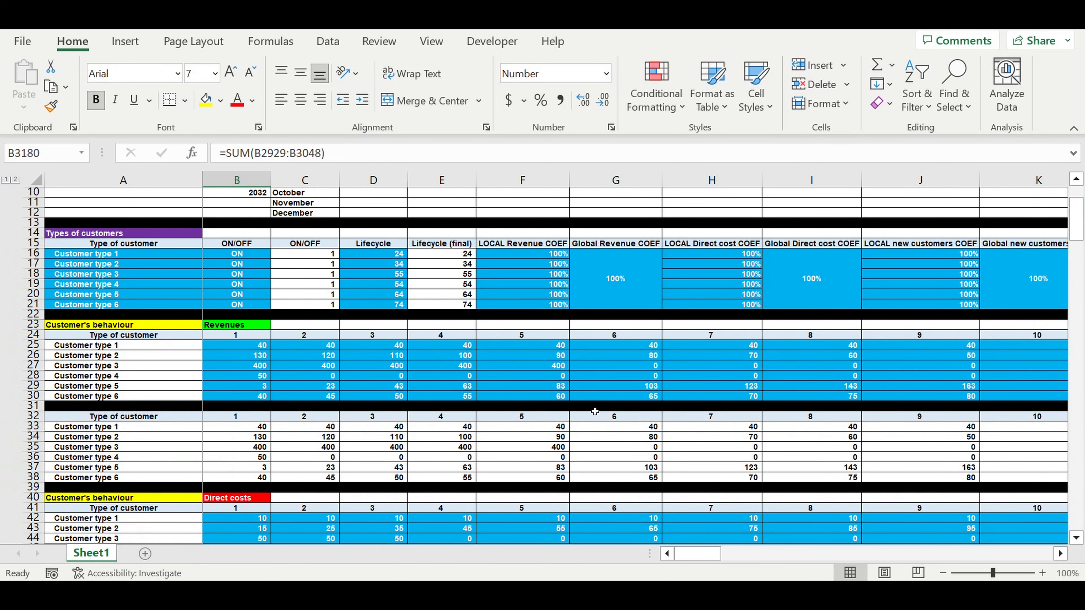
pyautogui.scroll(-3, 594, 411)
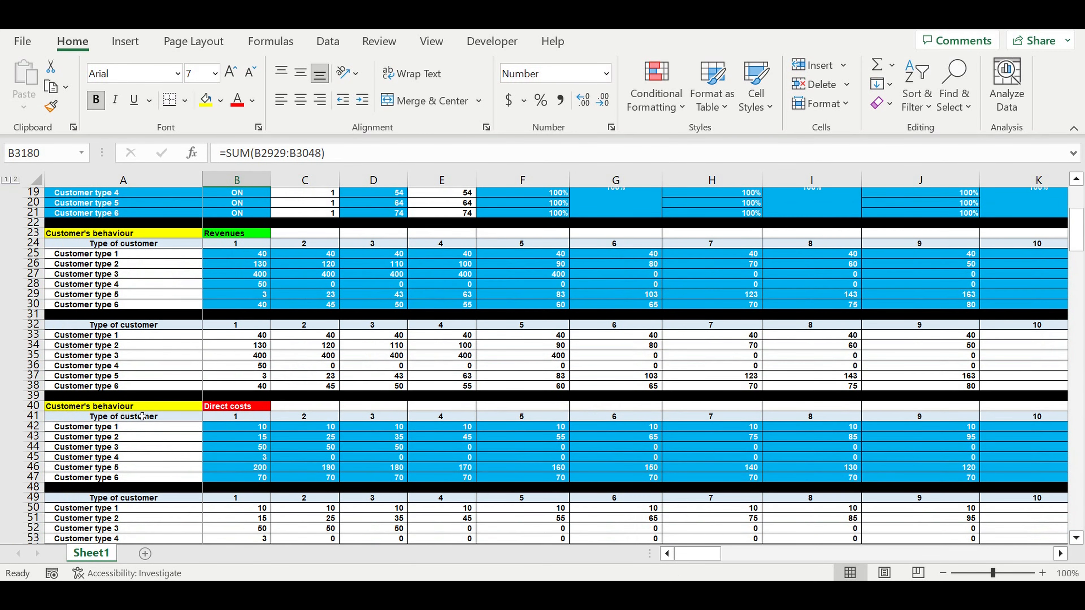
pyautogui.click(256, 407)
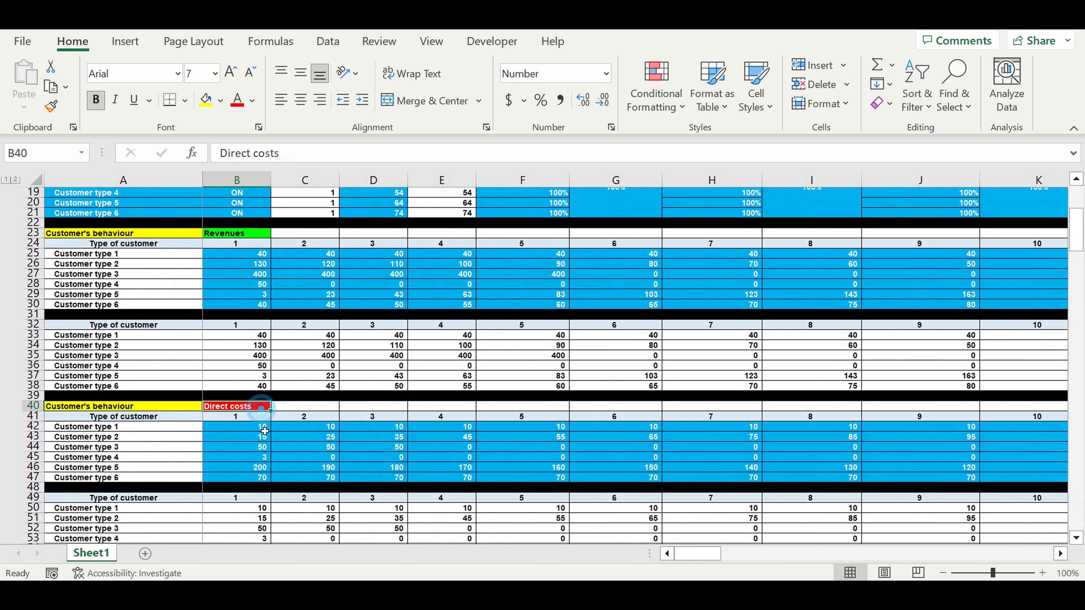
pyautogui.click(239, 427)
pyautogui.moveTo(399, 446); pyautogui.dragTo(634, 479)
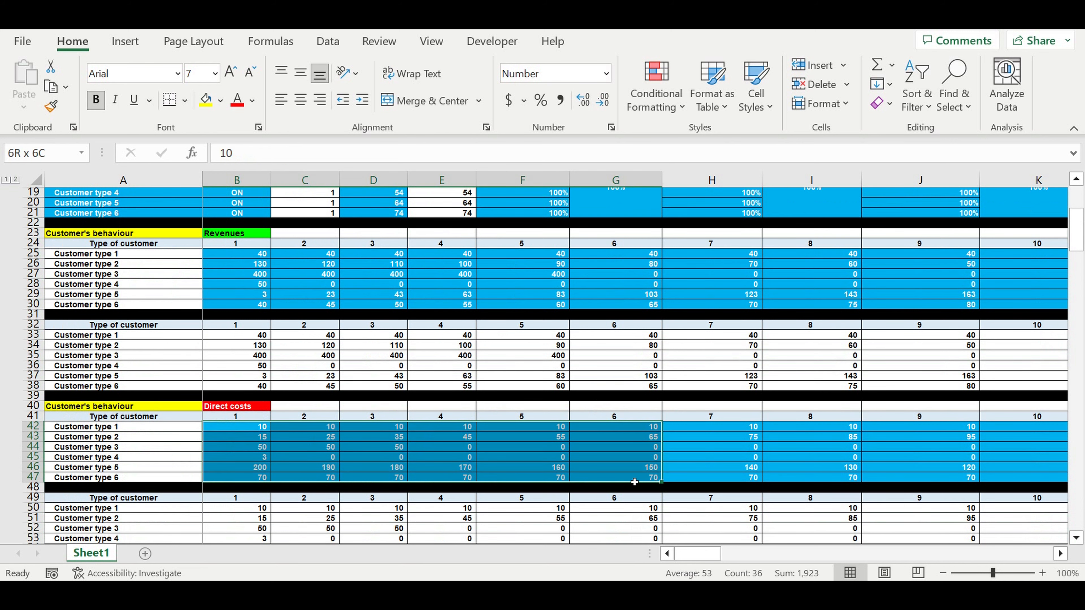
pyautogui.scroll(-3, 634, 478)
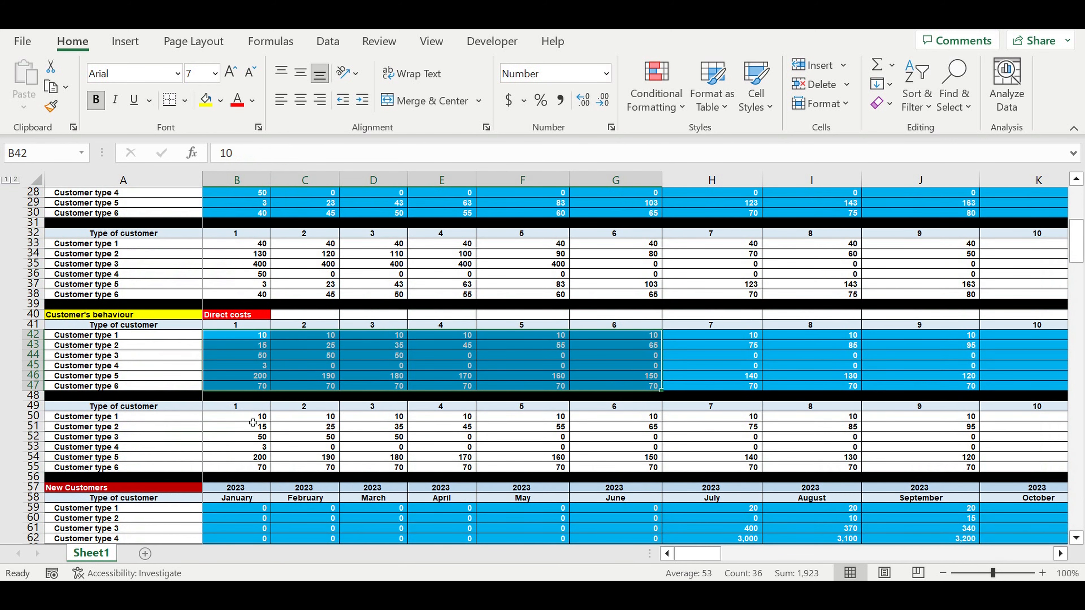
# Examine the calculated direct costs table in rows 50 to 55 and the New Customers tables beneath it
pyautogui.moveTo(250, 417); pyautogui.dragTo(560, 468)
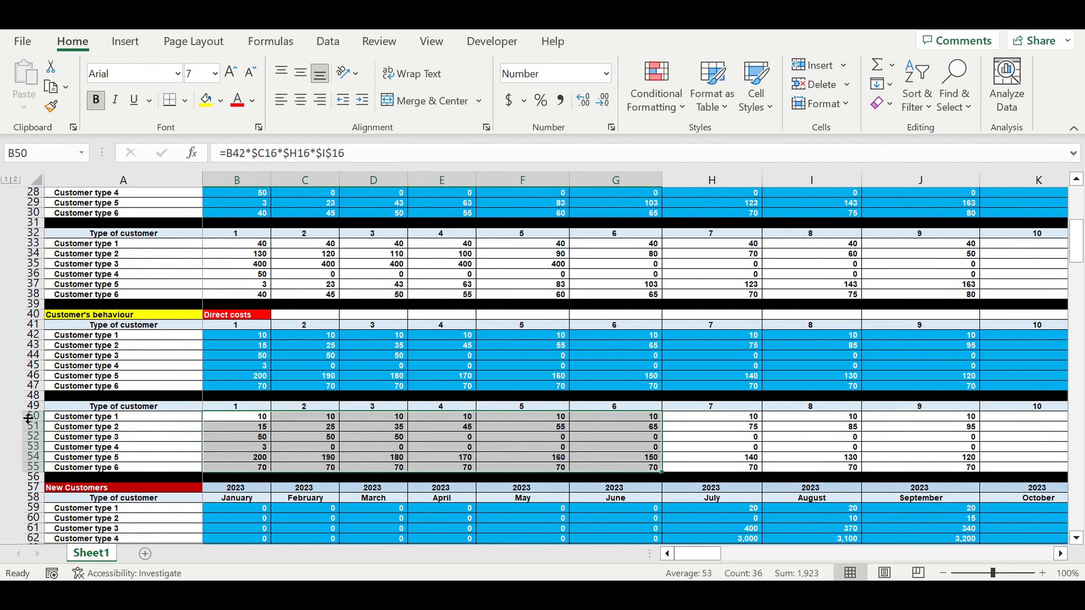
pyautogui.moveTo(33, 417); pyautogui.dragTo(33, 467)
pyautogui.scroll(-5, 201, 443)
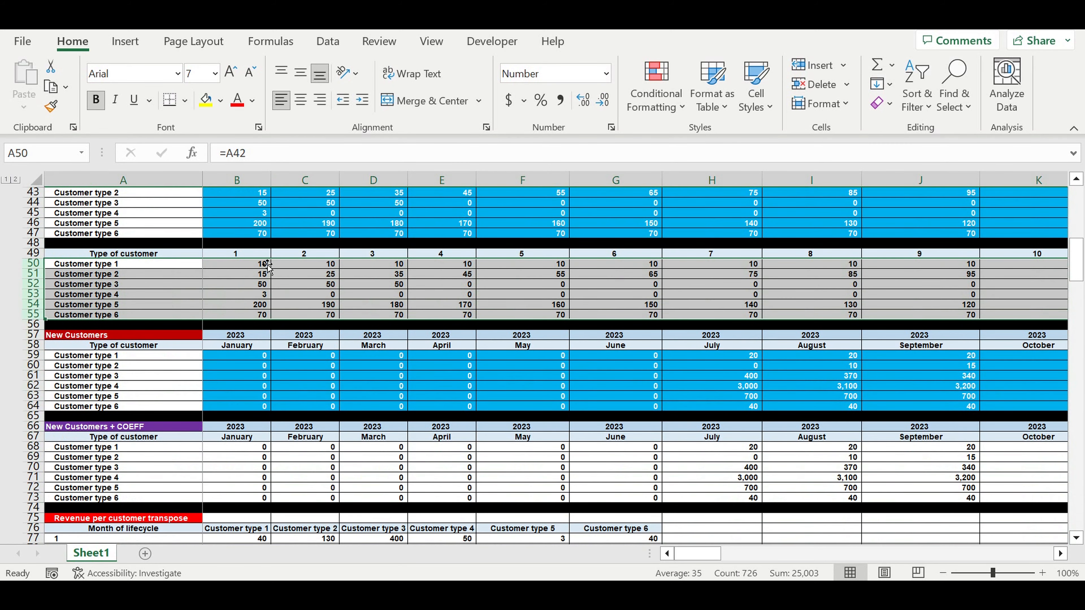
pyautogui.moveTo(249, 266); pyautogui.dragTo(252, 276)
pyautogui.moveTo(341, 287); pyautogui.dragTo(397, 317)
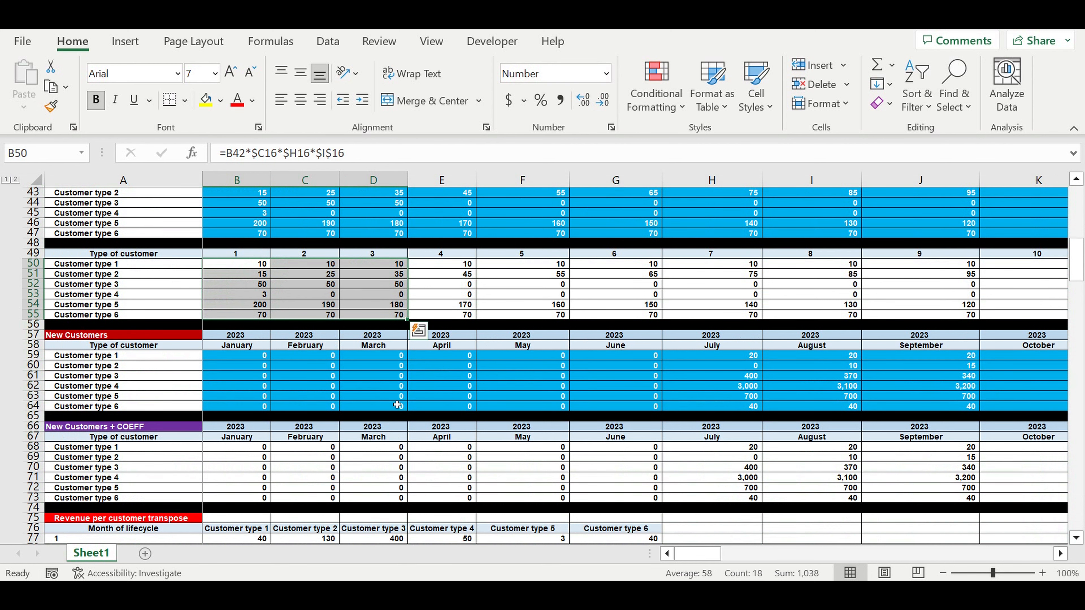
pyautogui.scroll(-2, 397, 405)
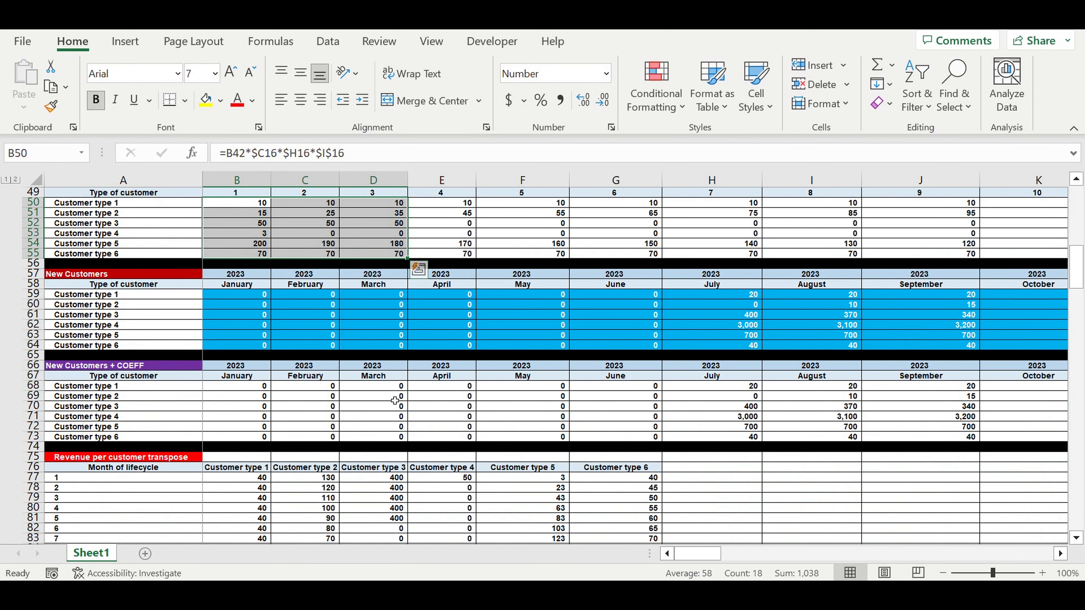
pyautogui.scroll(-2, 394, 400)
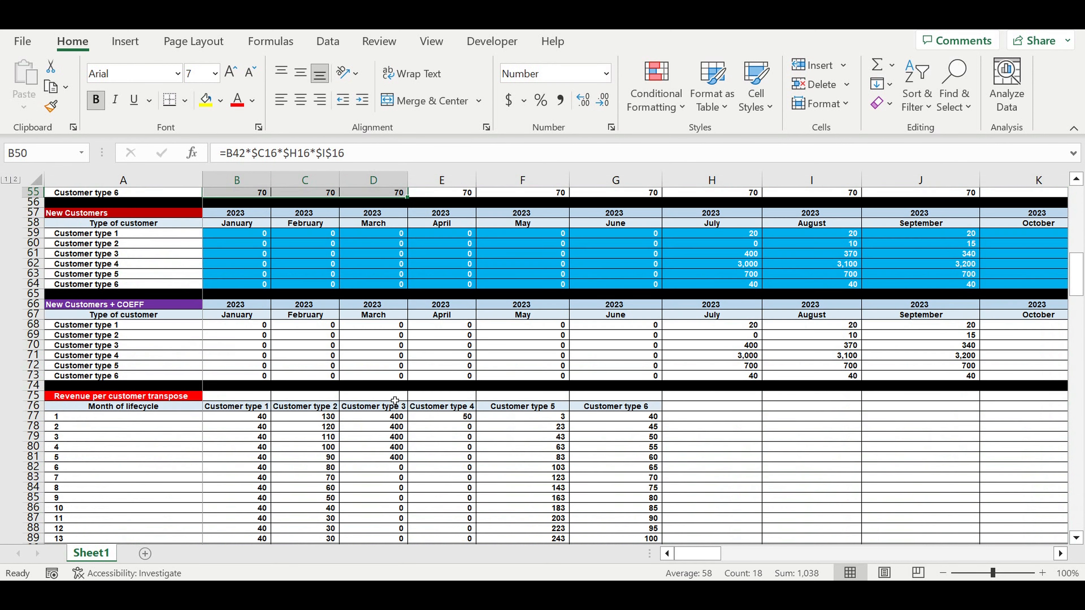
# Copy the Revenue per customer transpose heading to H75 and retitle the copy "Direct costs per customer transpose"
pyautogui.click(101, 399)
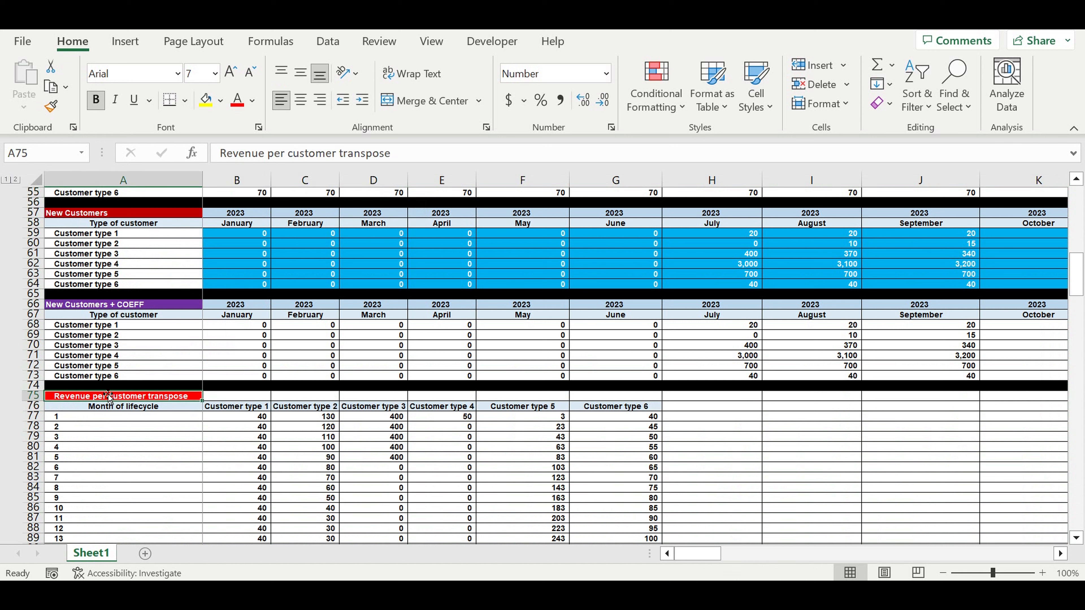
pyautogui.hotkey('ctrl', 'c')
pyautogui.click(708, 400)
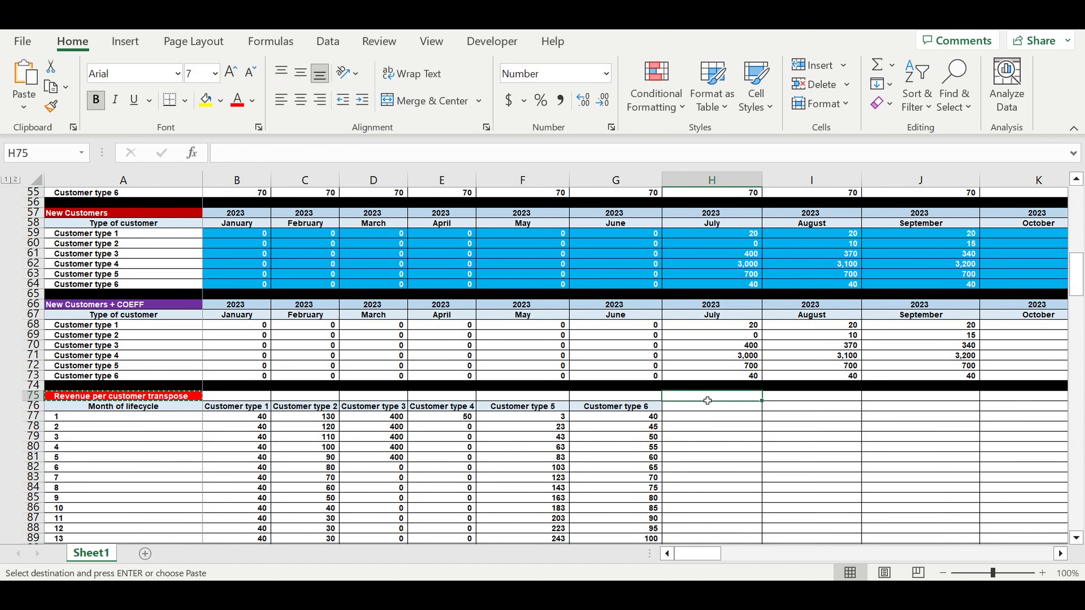
pyautogui.hotkey('ctrl', 'v')
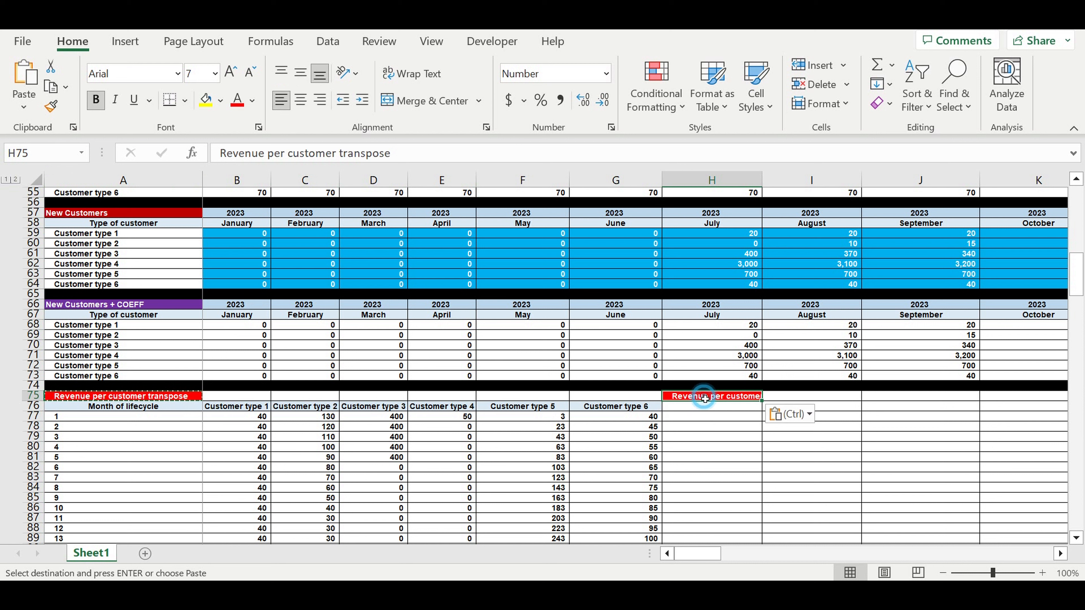
pyautogui.moveTo(270, 156); pyautogui.dragTo(220, 153)
pyautogui.write('Direct ')
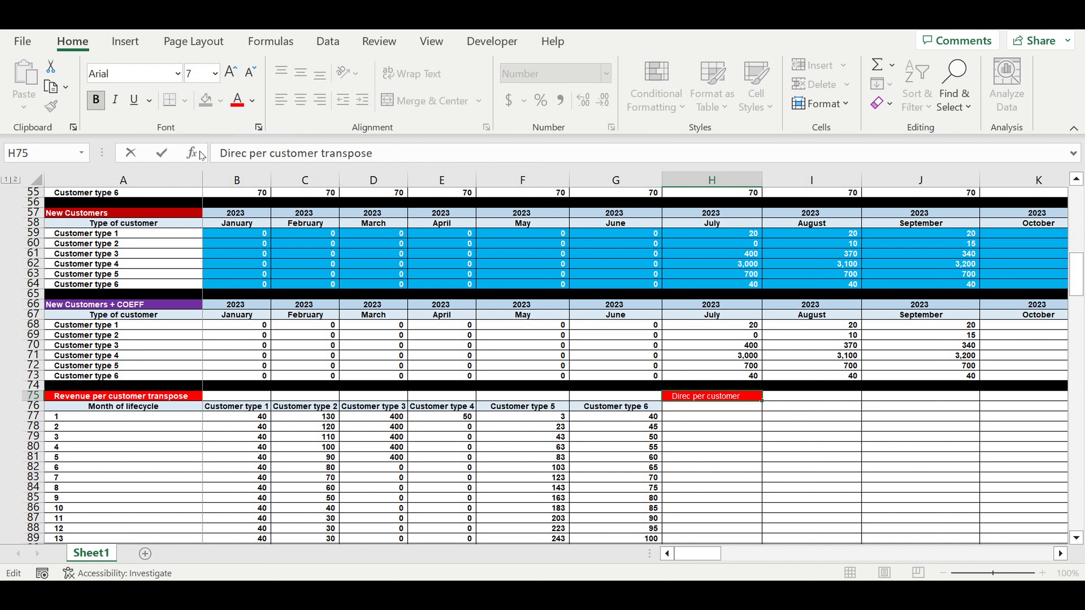
pyautogui.write('costs')
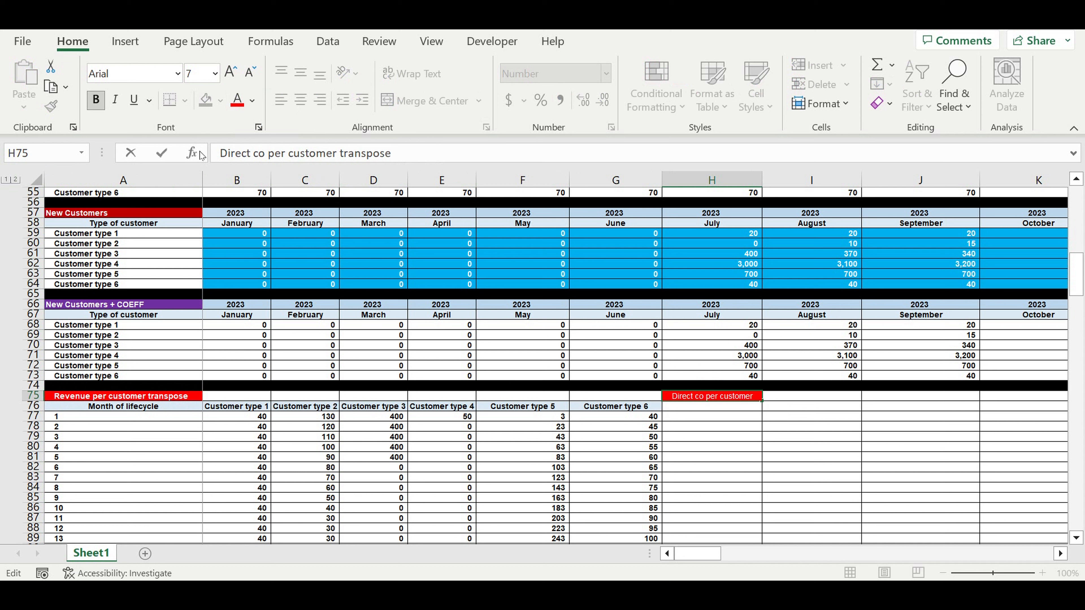
pyautogui.hotkey('ctrl', 'Return')
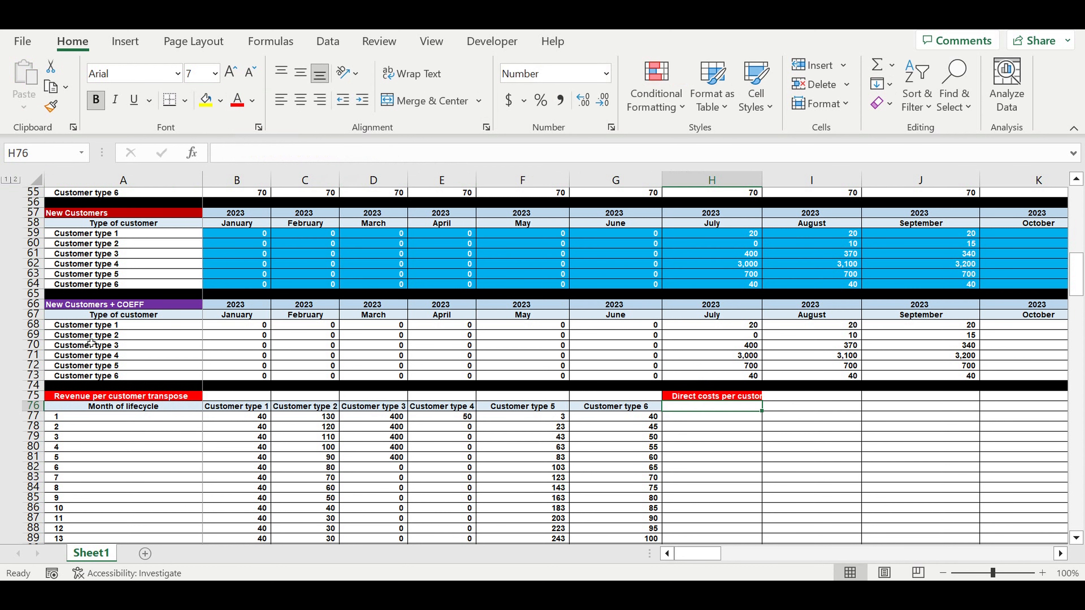
# Fill the Revenue per customer transpose heading in A75 with green and autofit column H to its contents
pyautogui.click(145, 397)
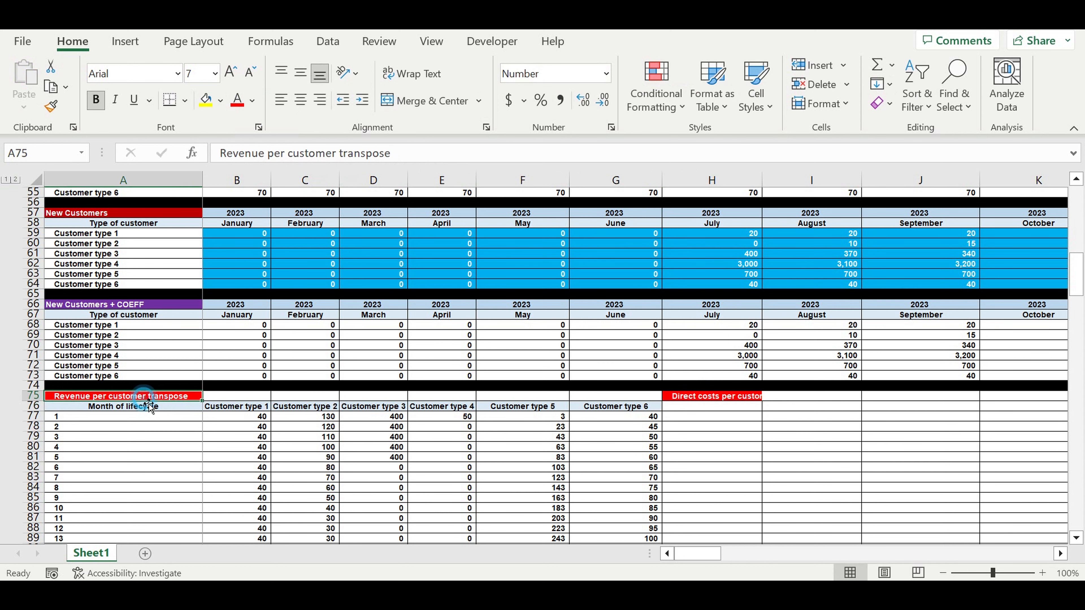
pyautogui.click(220, 100)
pyautogui.click(285, 260)
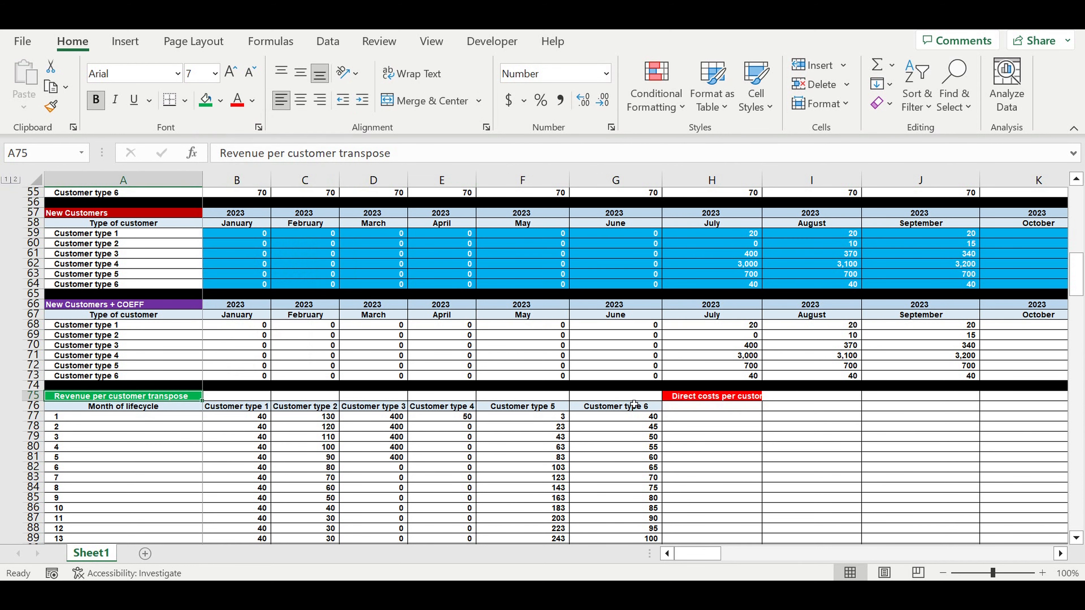
pyautogui.click(685, 402)
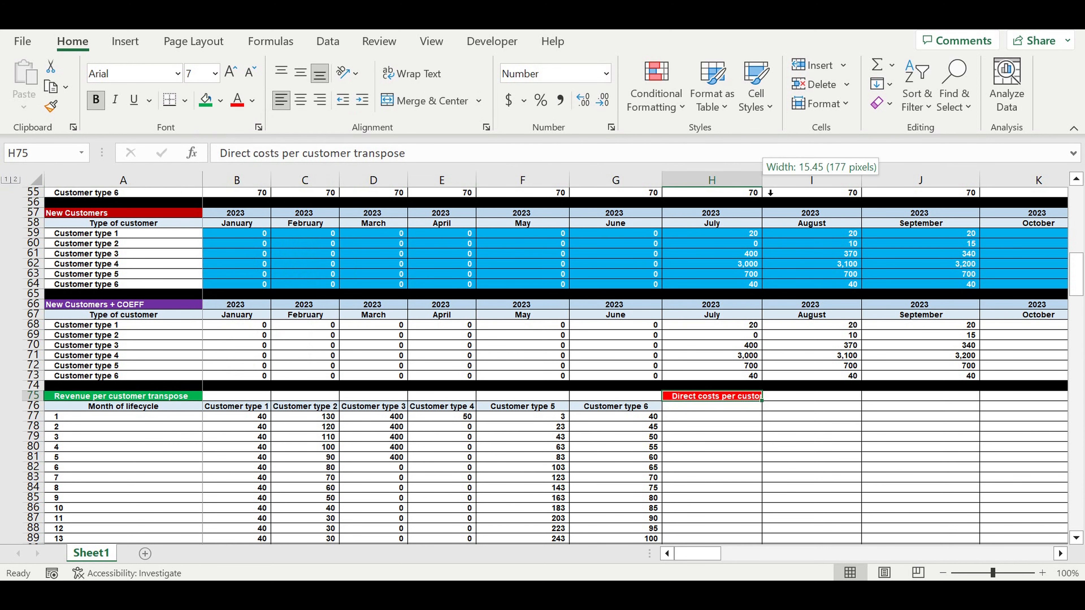
pyautogui.doubleClick(763, 181)
# Link H76 to the Customer type 1 header with the formula =B76
pyautogui.click(767, 410)
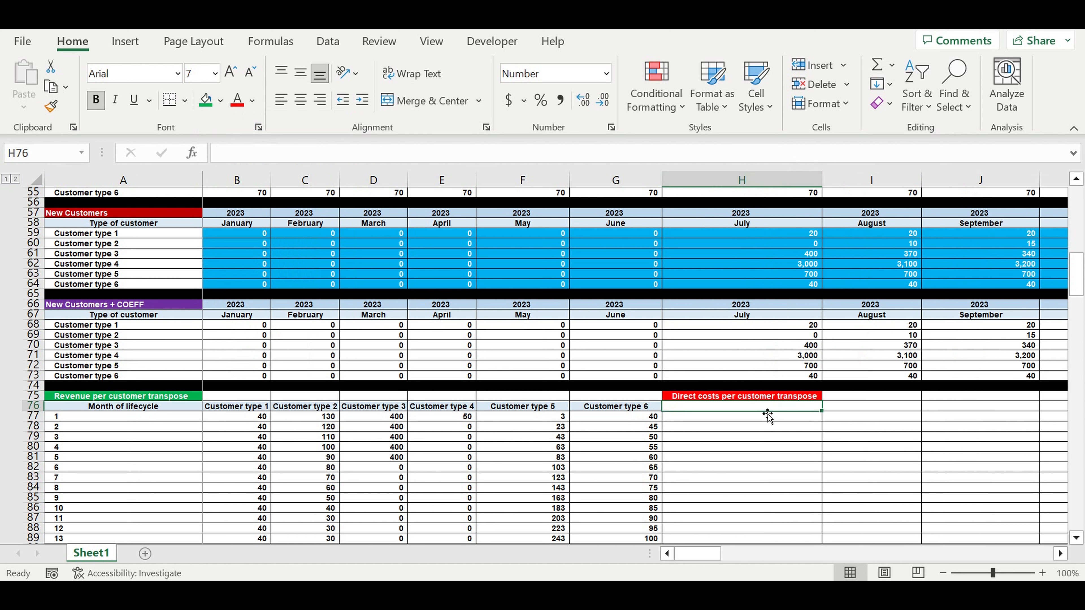
pyautogui.write('=')
pyautogui.click(238, 410)
pyautogui.press('Return')
# Centre the Customer type 1 header in H76 and give it a light blue fill
pyautogui.click(726, 406)
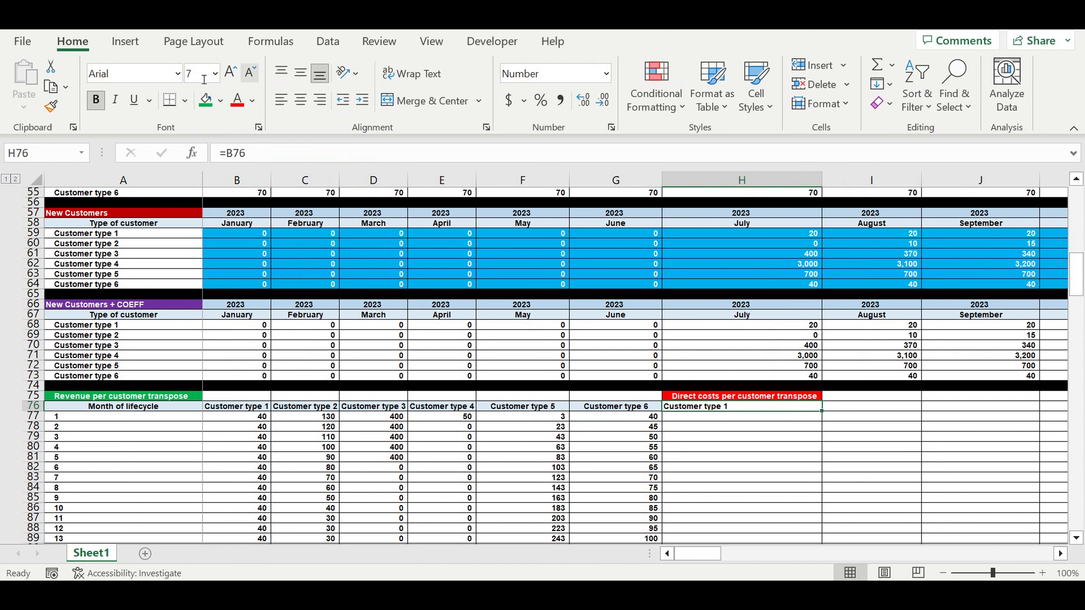
pyautogui.click(220, 101)
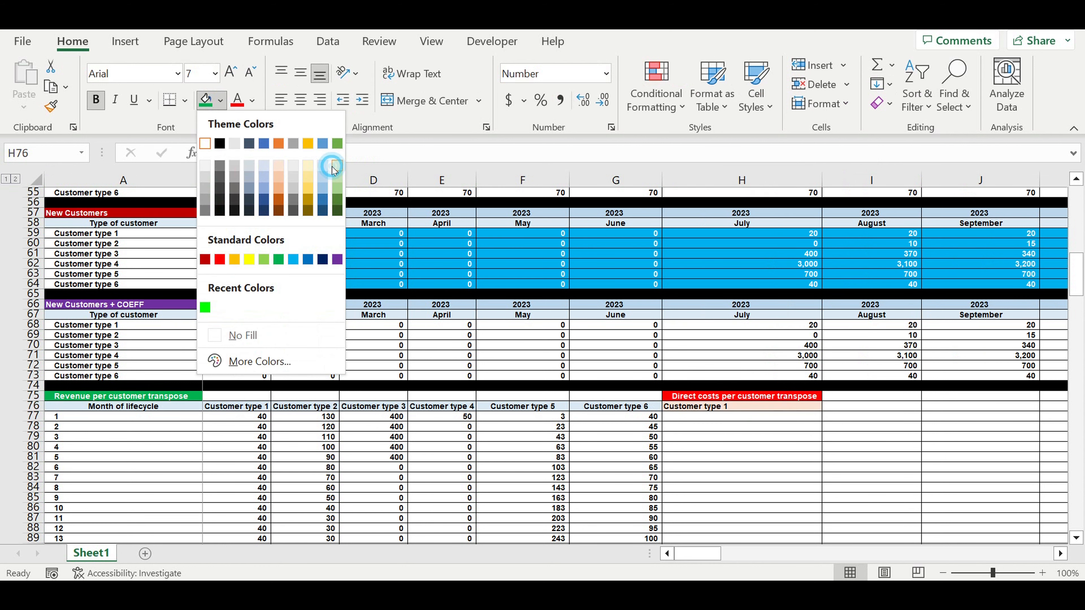
pyautogui.click(336, 166)
pyautogui.click(301, 100)
pyautogui.click(220, 101)
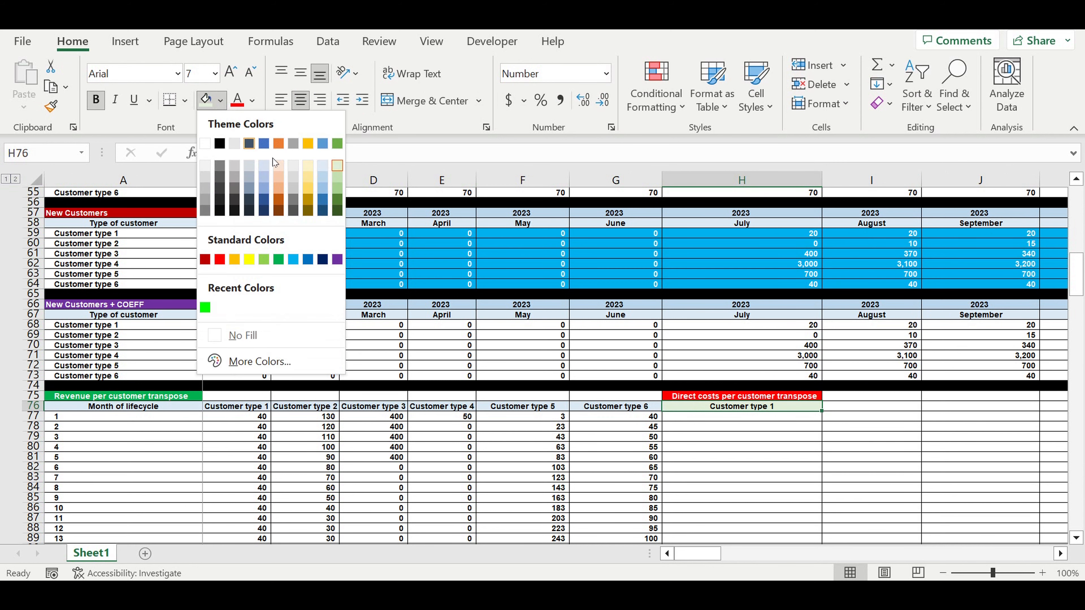
pyautogui.click(323, 166)
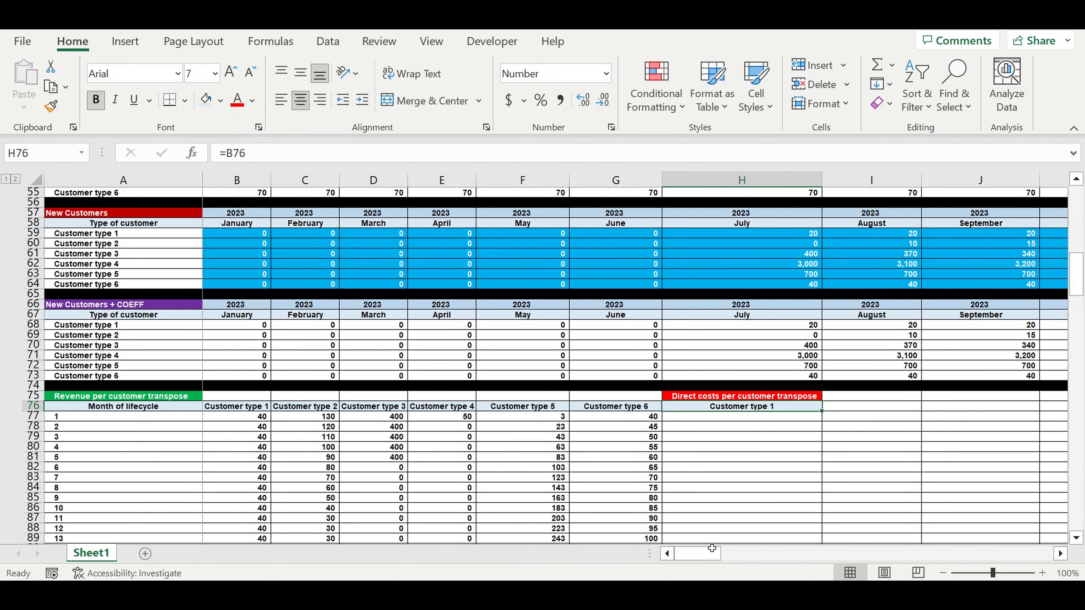
# Extend the H76 header formula across to M76 for all six customer types and autofit columns H to M
pyautogui.moveTo(710, 555); pyautogui.dragTo(734, 555)
pyautogui.moveTo(395, 411); pyautogui.dragTo(693, 414)
pyautogui.moveTo(762, 412); pyautogui.dragTo(824, 442)
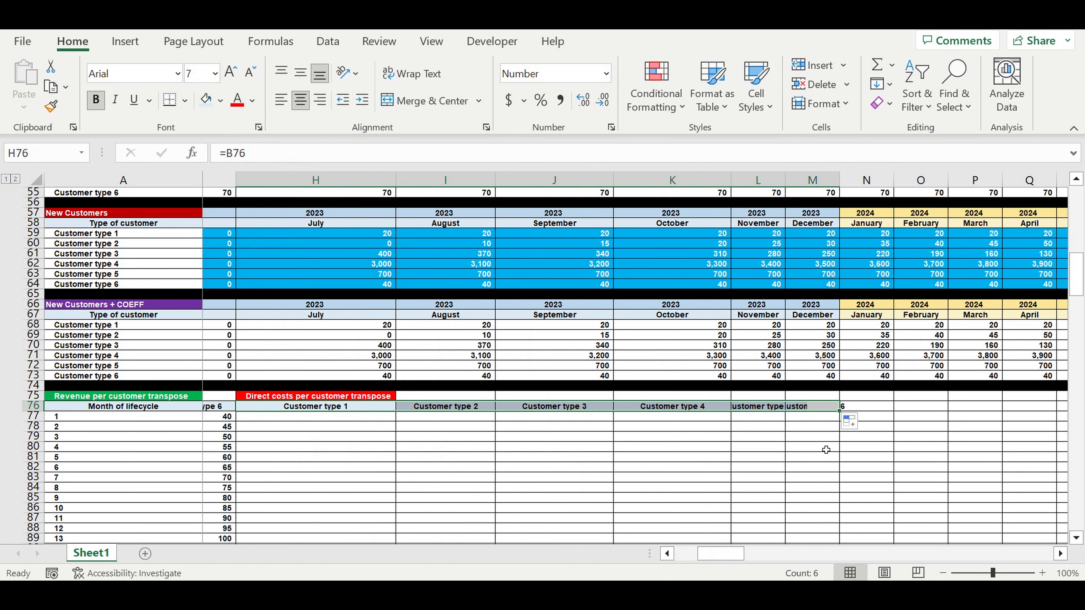
pyautogui.moveTo(337, 180); pyautogui.dragTo(803, 225)
pyautogui.doubleClick(785, 180)
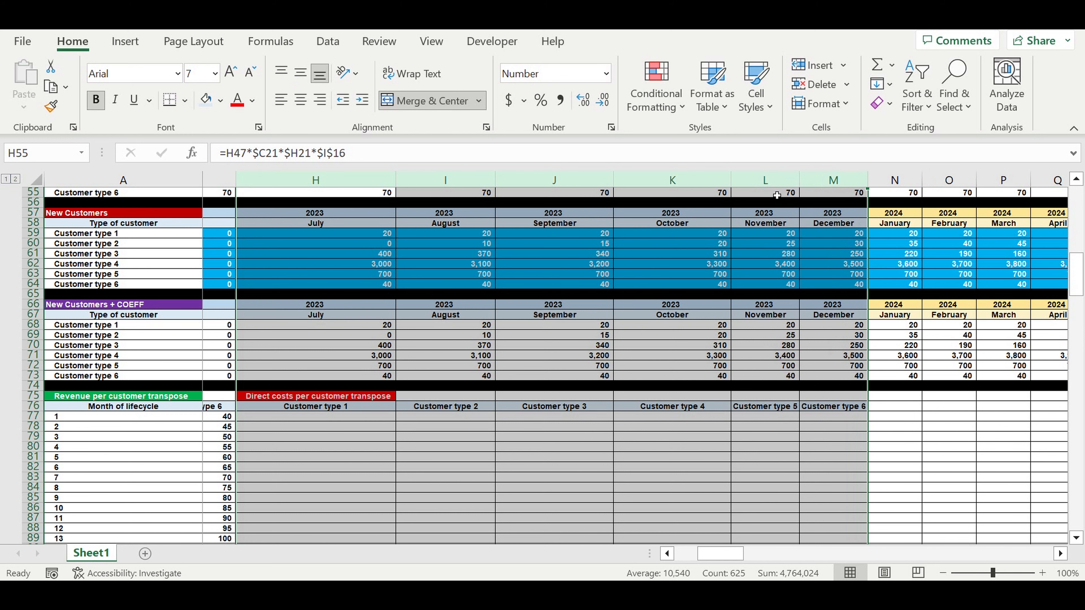
# Enter =TRANSPOSE(B50:DQ50) in H77 for Customer type 1's direct costs and copy the formula text for reuse
pyautogui.click(488, 419)
pyautogui.click(362, 420)
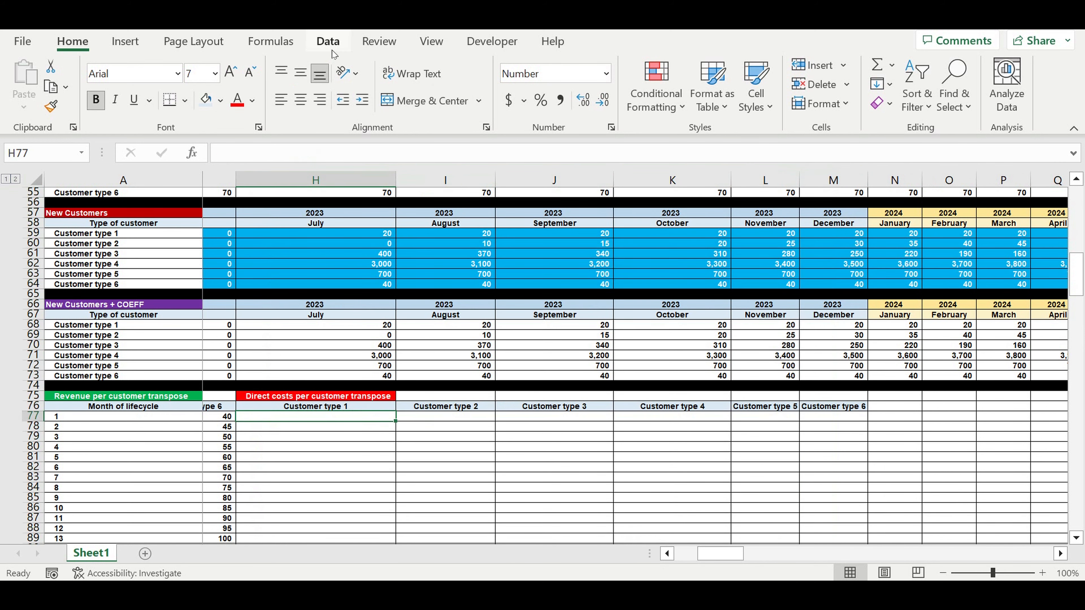
pyautogui.write('=tr')
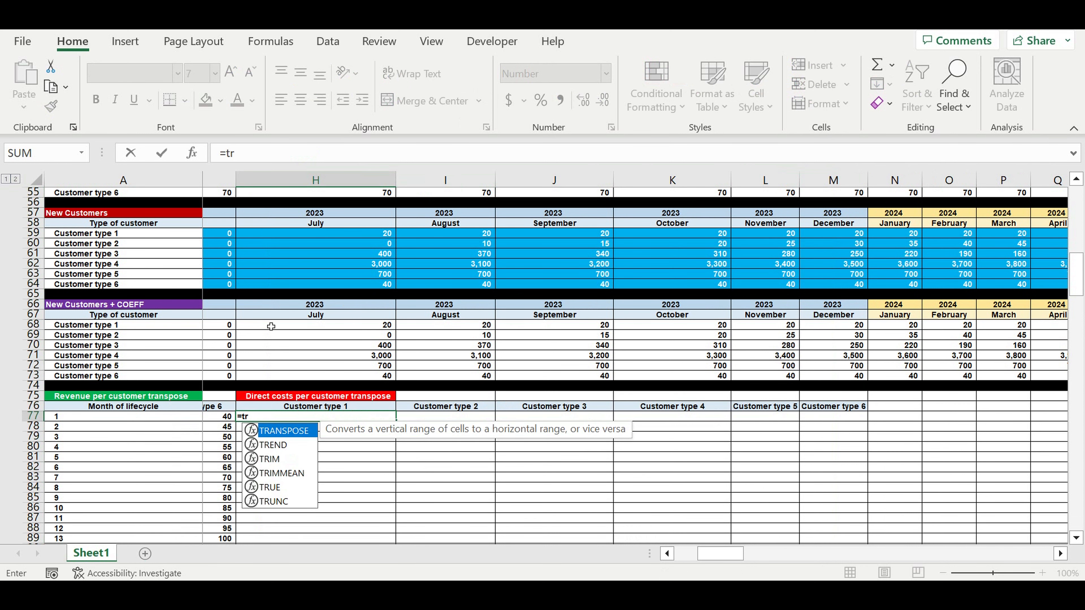
pyautogui.doubleClick(279, 431)
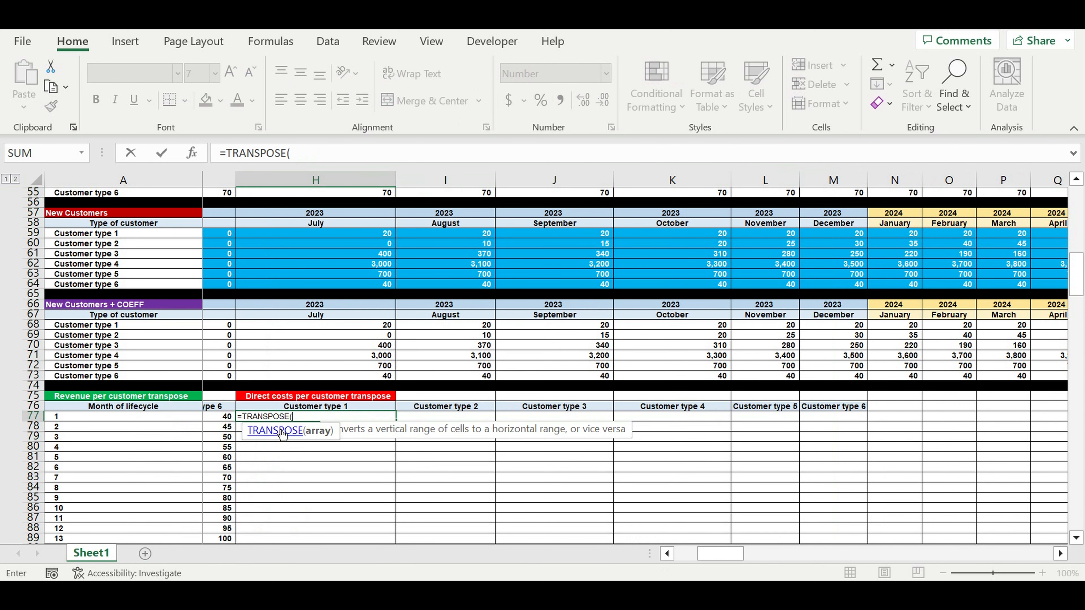
pyautogui.moveTo(718, 556); pyautogui.dragTo(697, 555)
pyautogui.scroll(5, 449, 308)
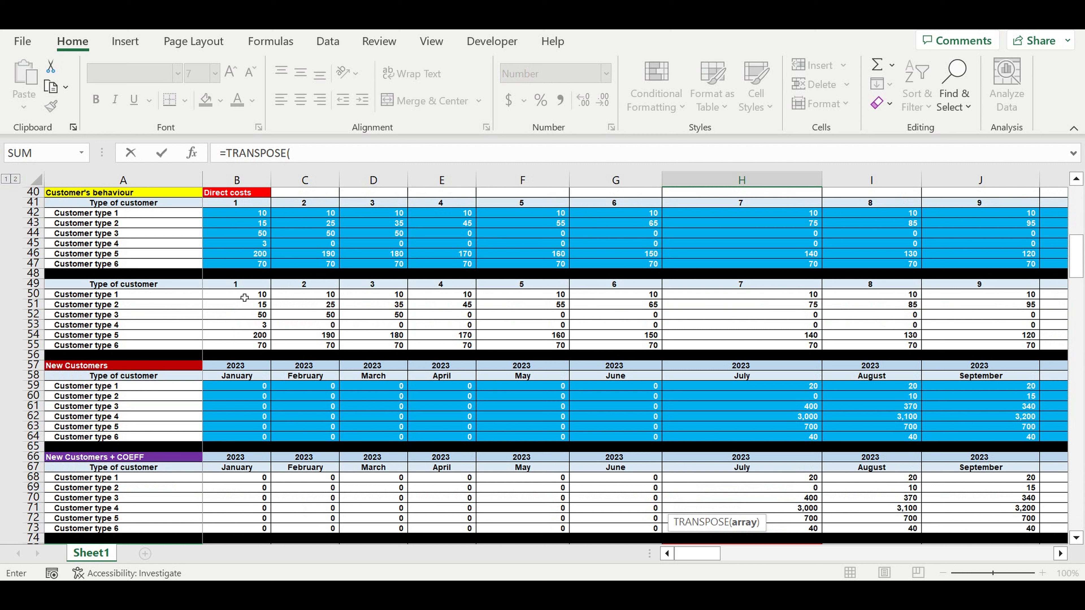
pyautogui.moveTo(242, 299); pyautogui.dragTo(892, 298)
pyautogui.click(375, 159)
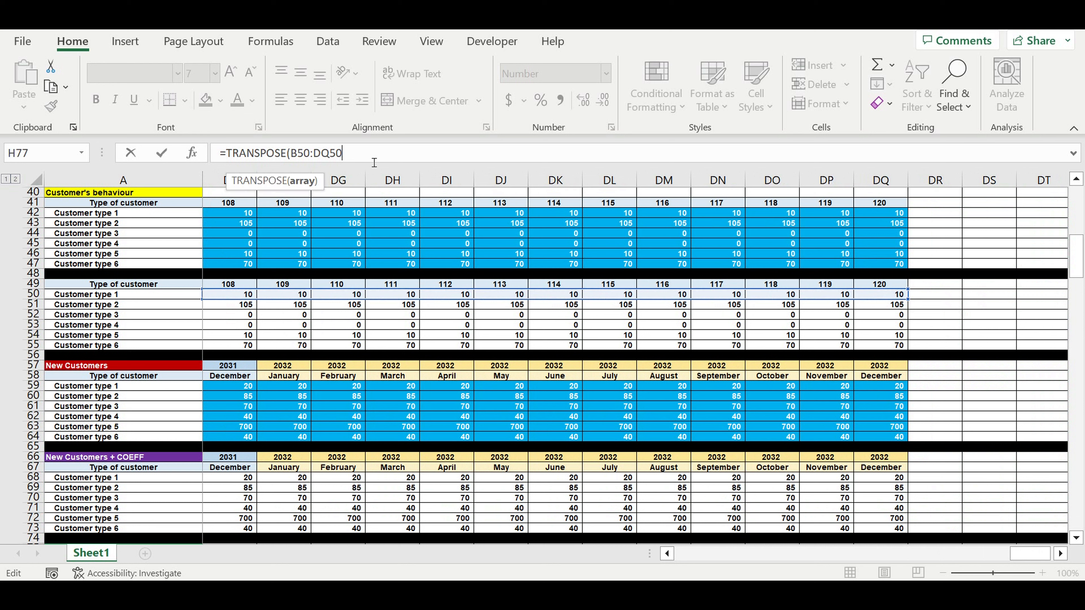
pyautogui.write(')')
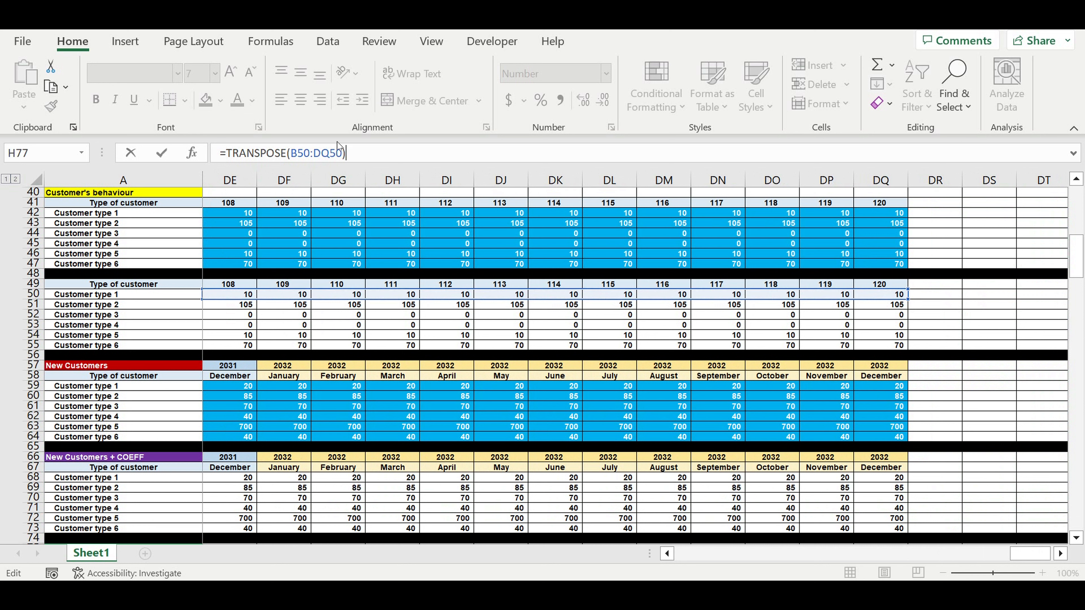
pyautogui.click(162, 153)
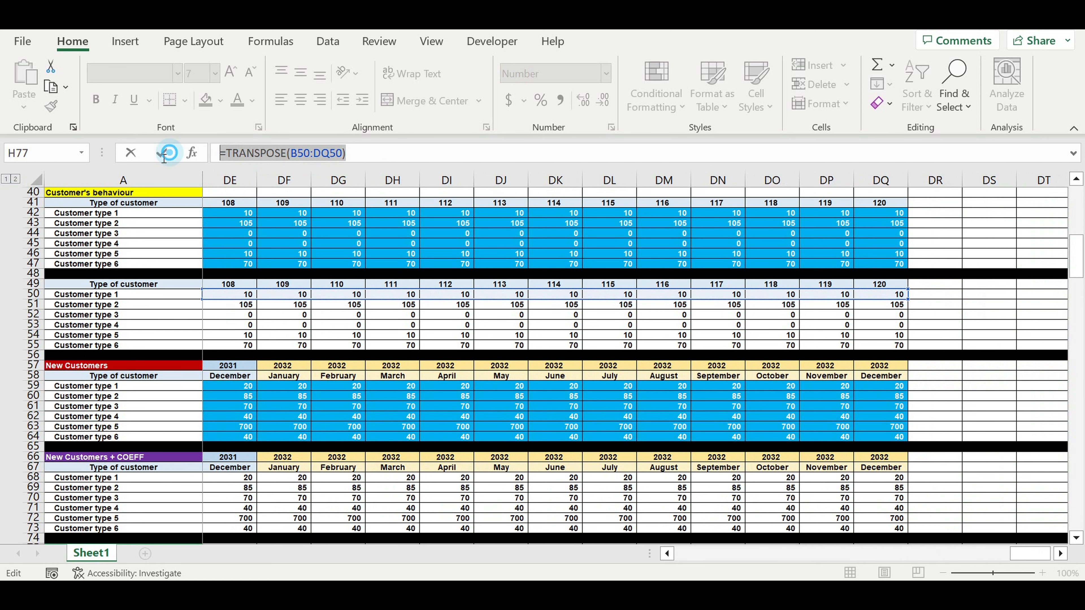
pyautogui.press('Return')
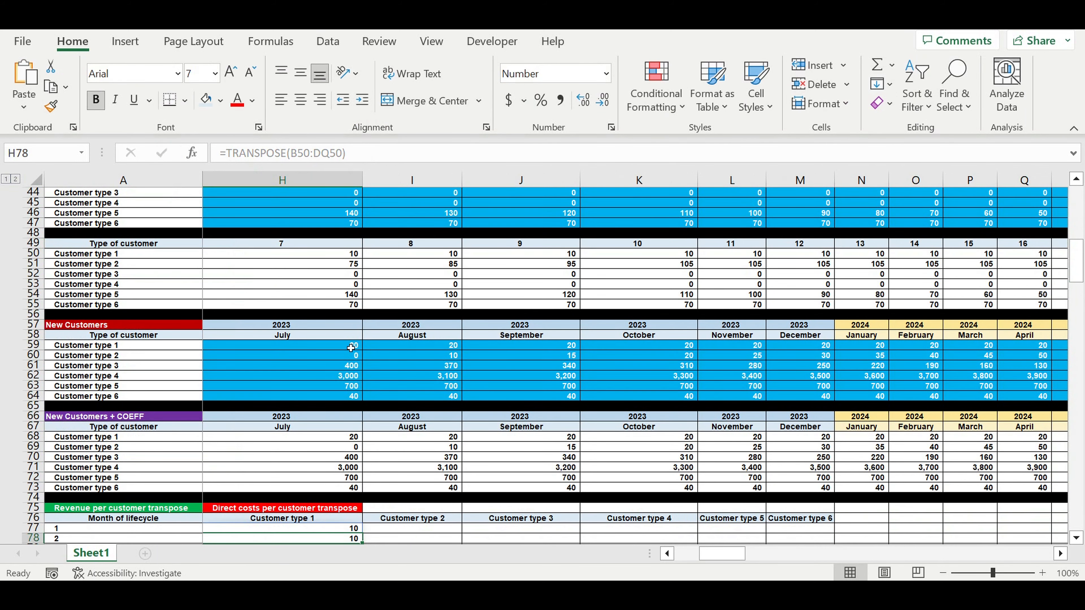
# Reuse the copied formula in I77 for Customer type 2, changing it to =TRANSPOSE(B51:DQ51)
pyautogui.scroll(-2, 407, 452)
pyautogui.click(410, 467)
pyautogui.click(221, 152)
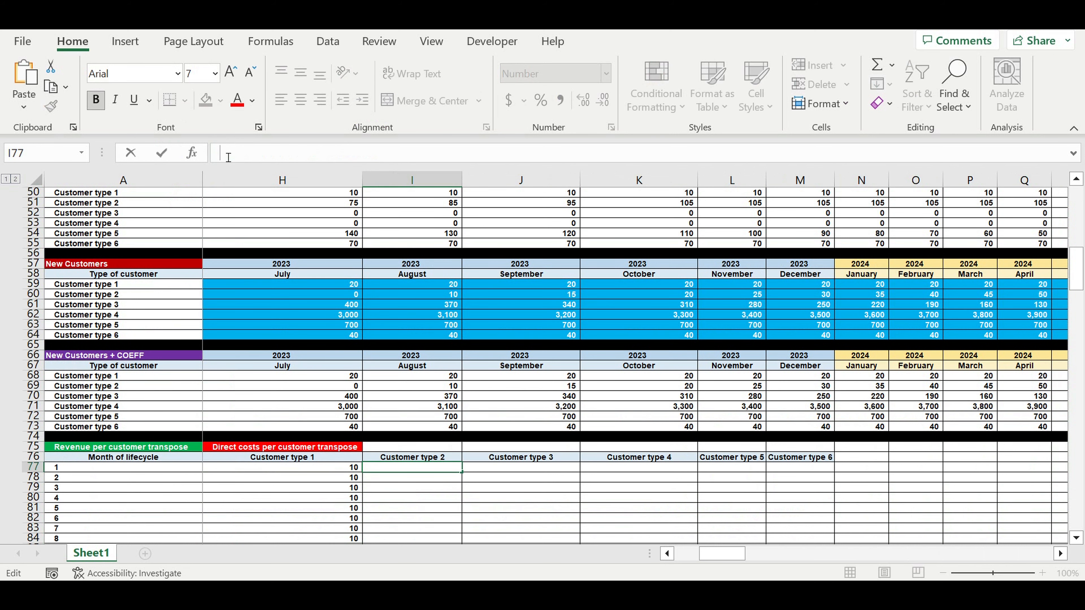
pyautogui.write('=TRANSPOSE(B50:DQ50)')
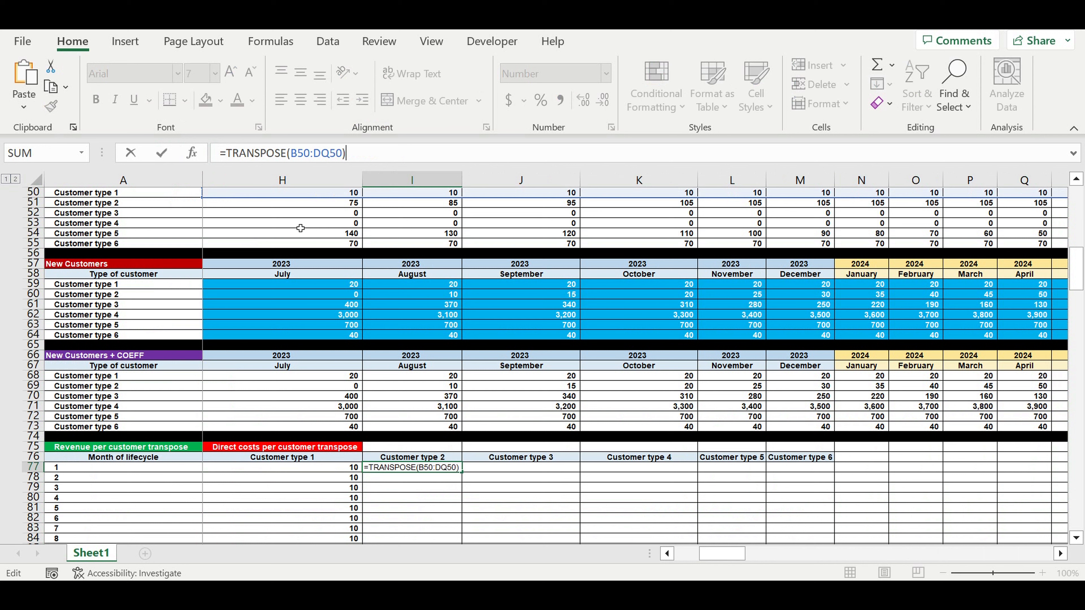
pyautogui.moveTo(309, 151); pyautogui.dragTo(306, 152)
pyautogui.write('1')
pyautogui.moveTo(336, 153); pyautogui.dragTo(341, 154)
pyautogui.write('1')
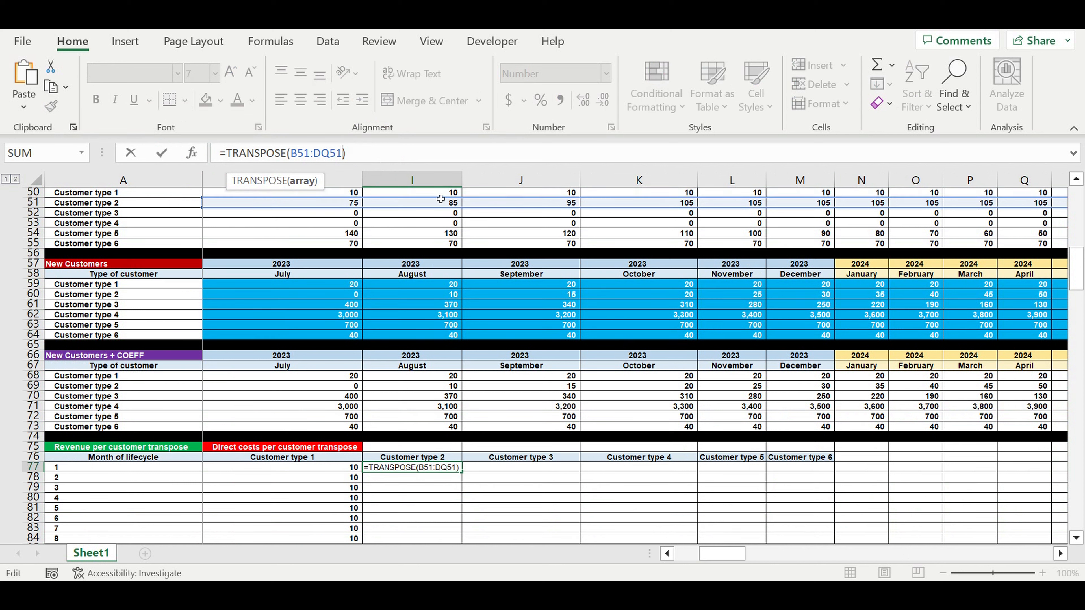
pyautogui.press('Return')
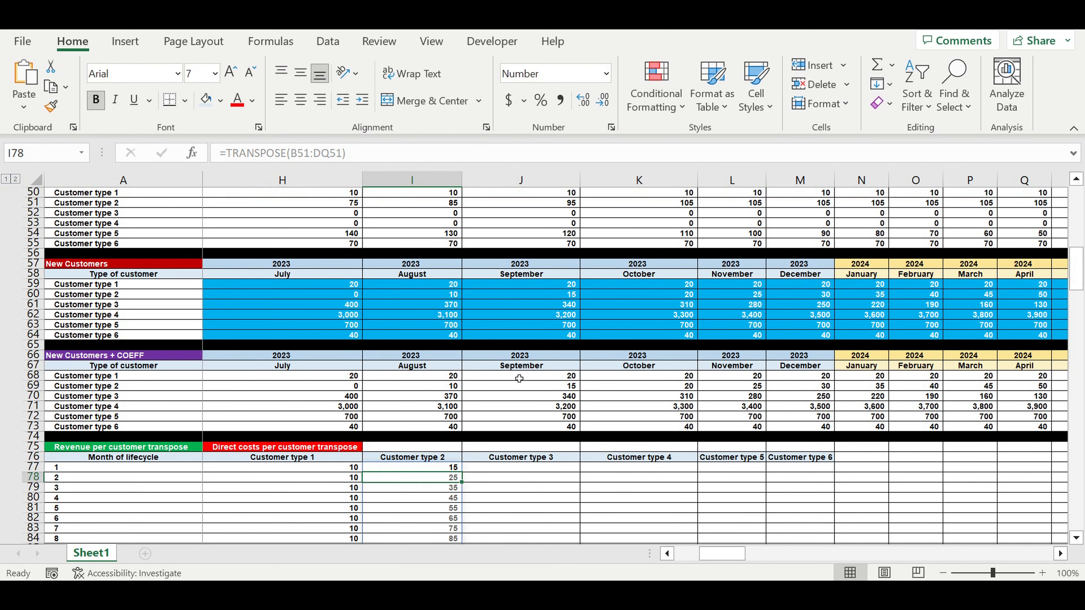
# Reuse the copied formula in J77 for Customer type 3, changing it to =TRANSPOSE(B52:DQ52)
pyautogui.press('Up')
pyautogui.press('Right')
pyautogui.click(231, 162)
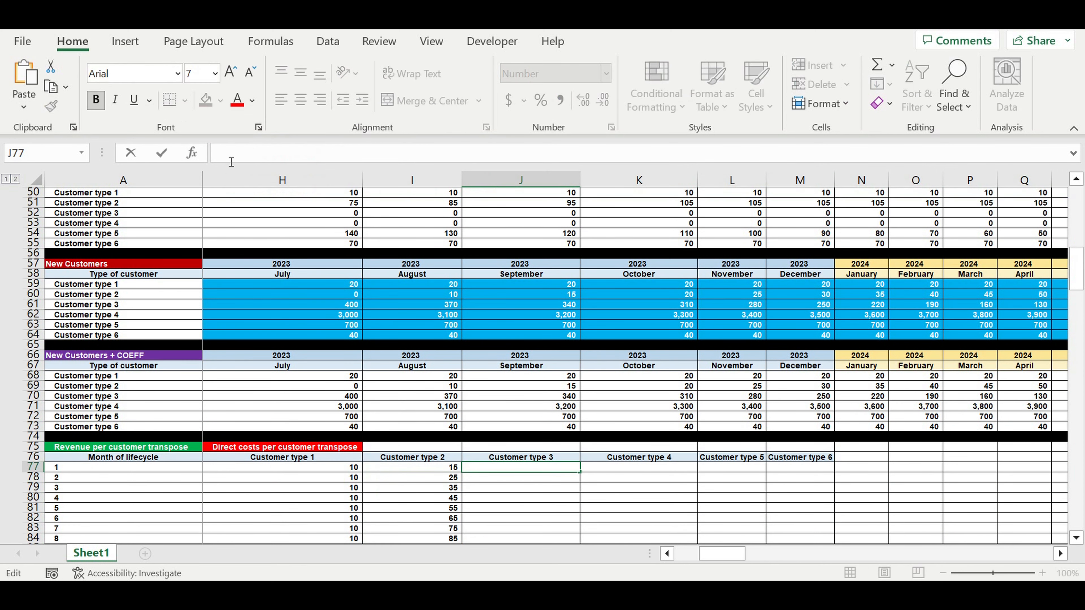
pyautogui.write('=TRANSPOSE(B50:DQ50)')
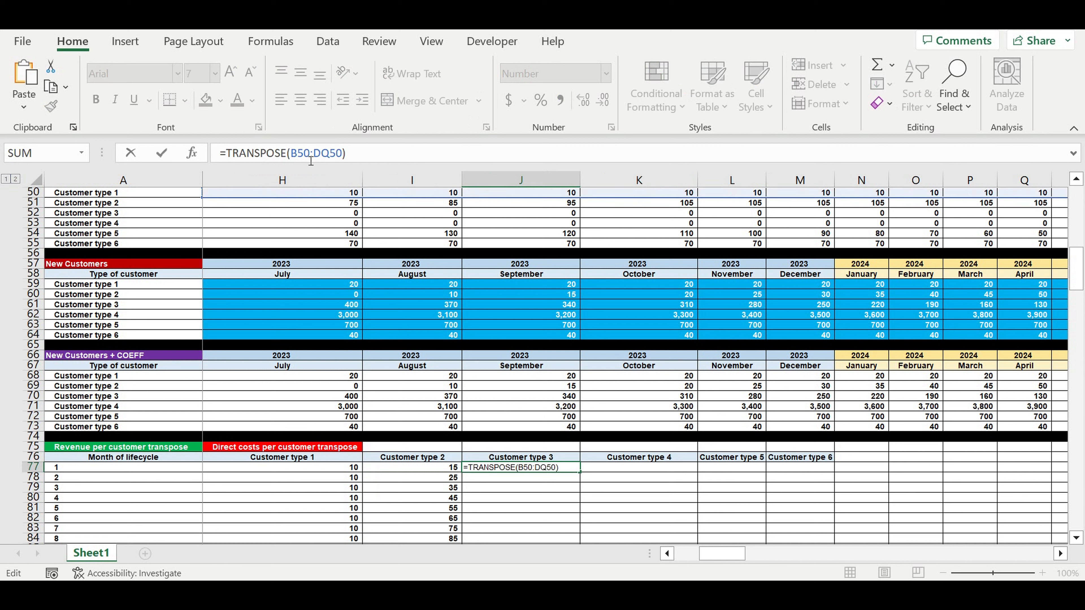
pyautogui.moveTo(311, 162); pyautogui.dragTo(304, 161)
pyautogui.write('2')
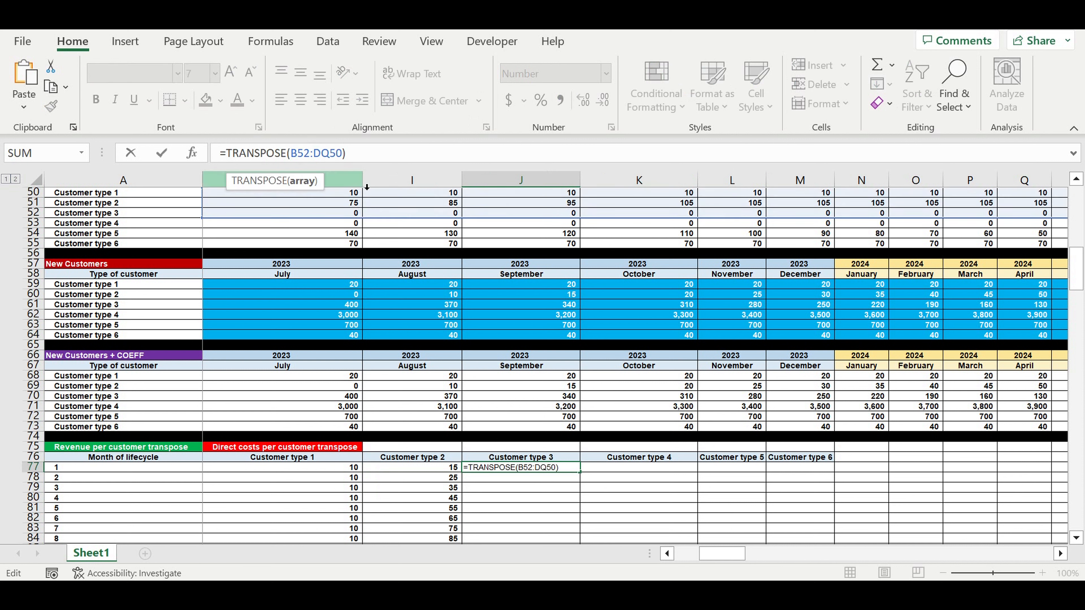
pyautogui.click(342, 154)
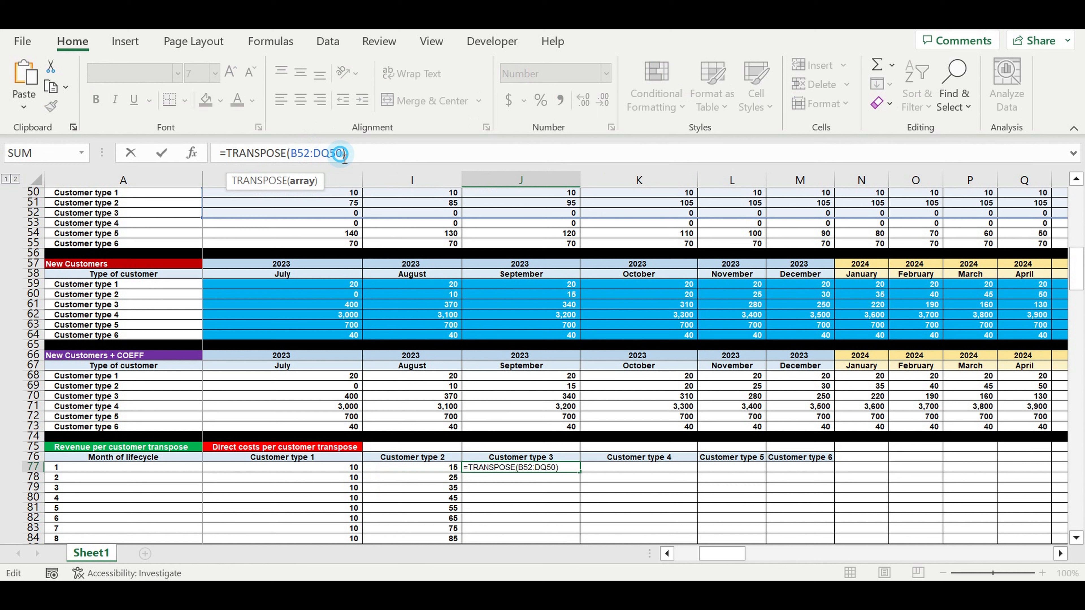
pyautogui.press('BackSpace')
pyautogui.write('2')
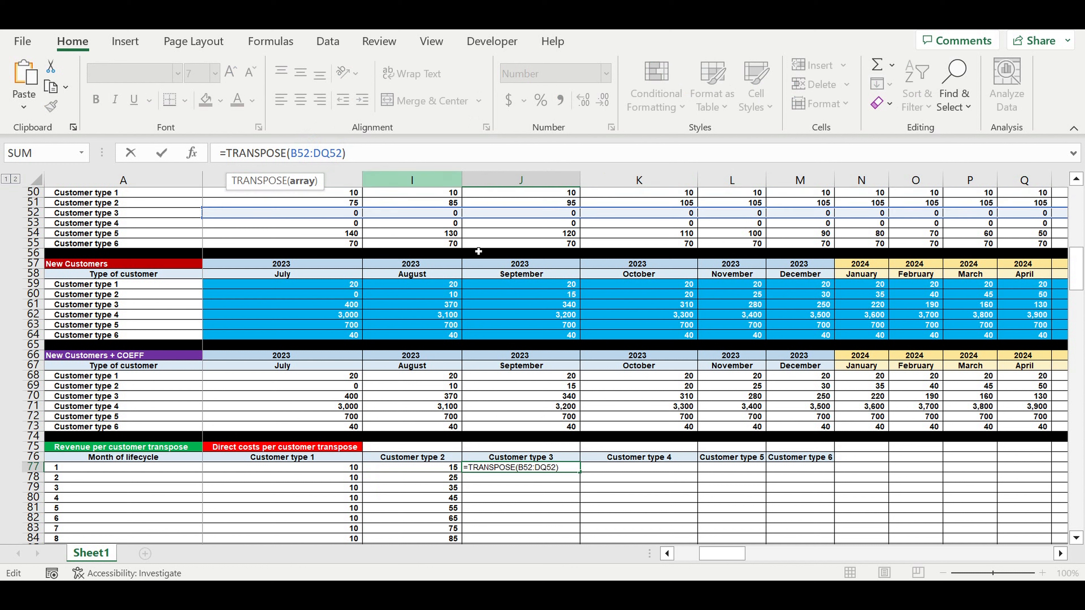
# Reuse the copied formula in K77 for Customer type 4, changing it to =TRANSPOSE(B53:DQ53)
pyautogui.click(654, 469)
pyautogui.click(245, 153)
pyautogui.write('=TRANSPOSE(B50:DQ50)')
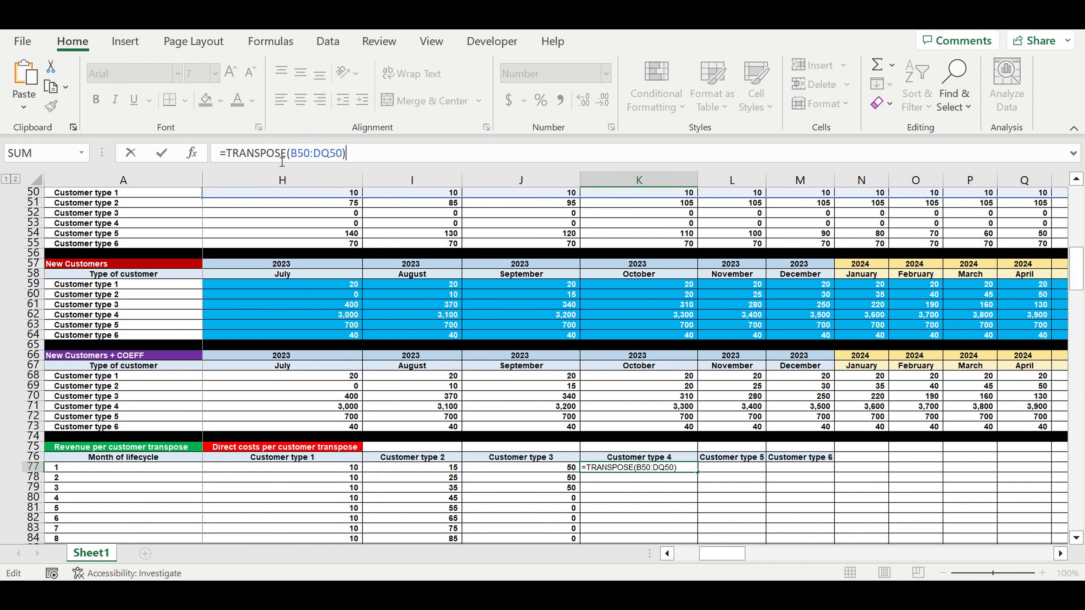
pyautogui.click(305, 153)
pyautogui.press('Delete')
pyautogui.write('3')
pyautogui.moveTo(336, 153); pyautogui.dragTo(341, 154)
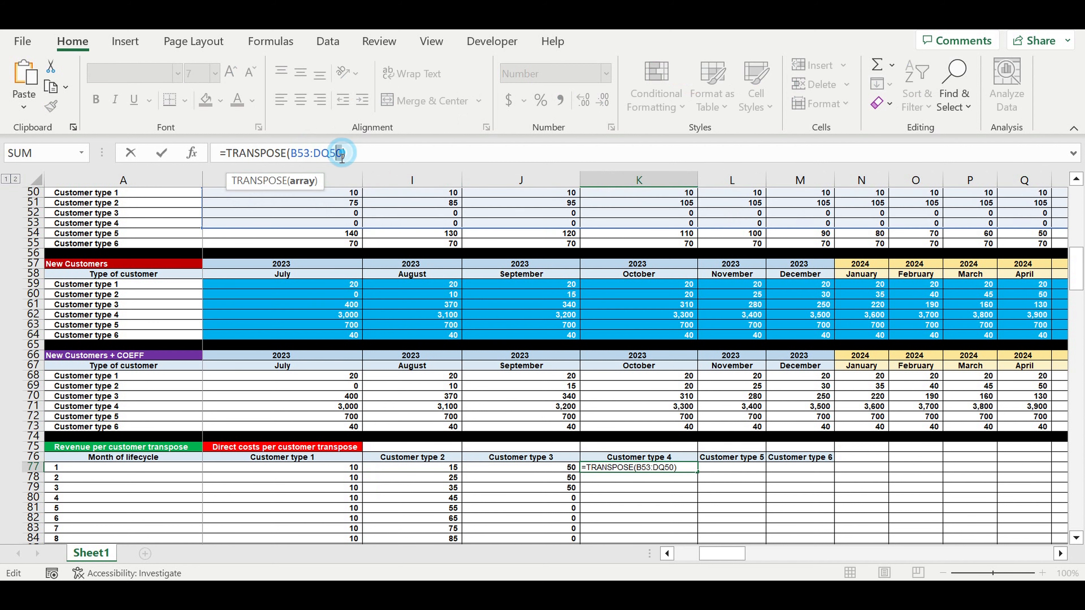
pyautogui.write('3')
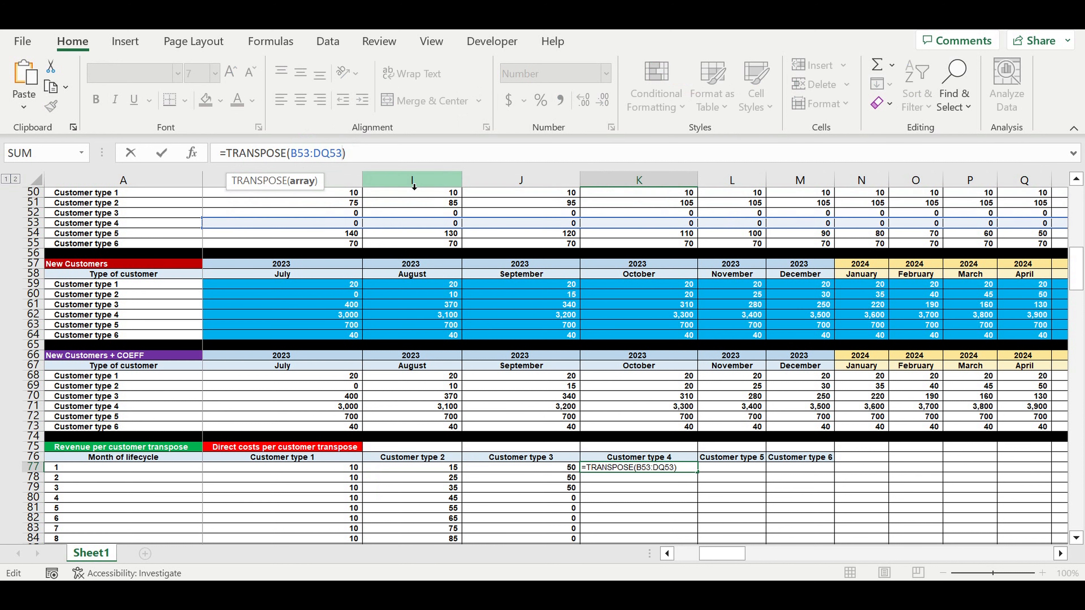
pyautogui.press('Return')
# Reuse the copied formula in L77 for Customer type 5, changing it to =TRANSPOSE(B54:DQ54)
pyautogui.click(746, 470)
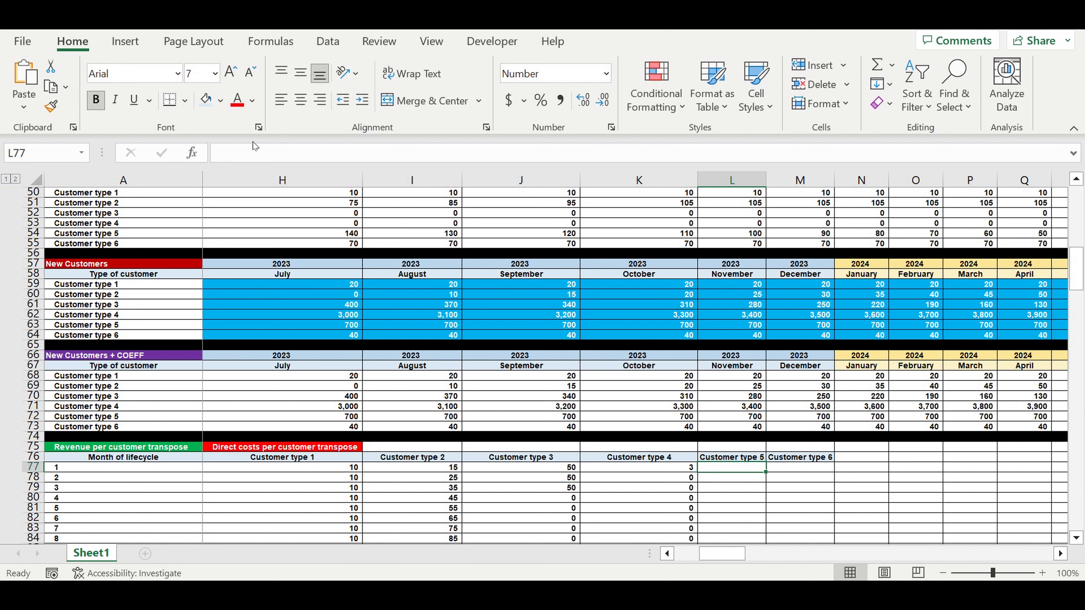
pyautogui.click(242, 157)
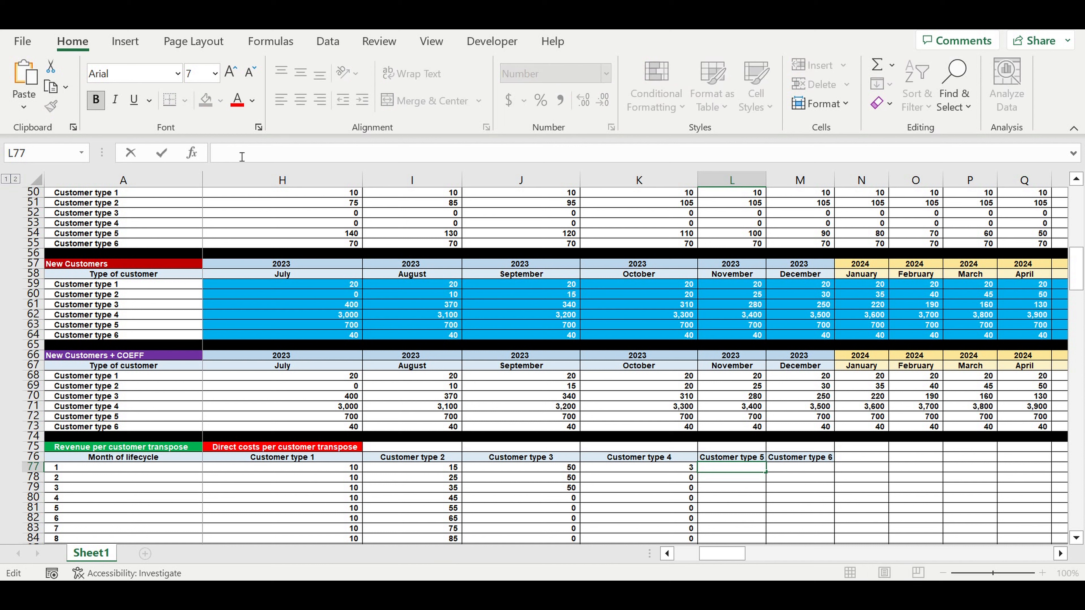
pyautogui.write('=TRANSPOSE(B50:DQ50)')
pyautogui.click(306, 153)
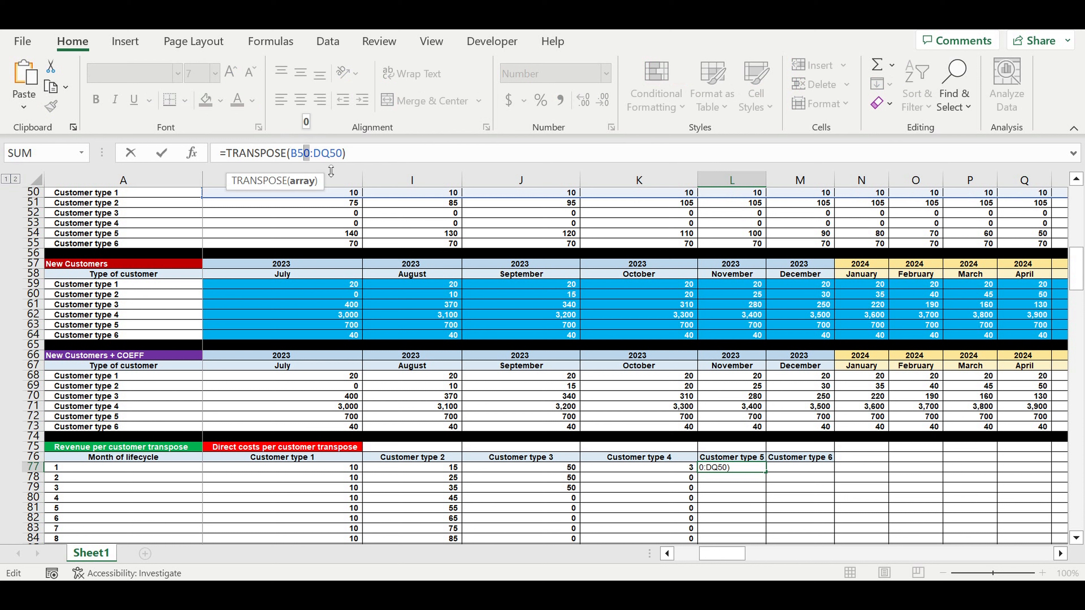
pyautogui.write('4')
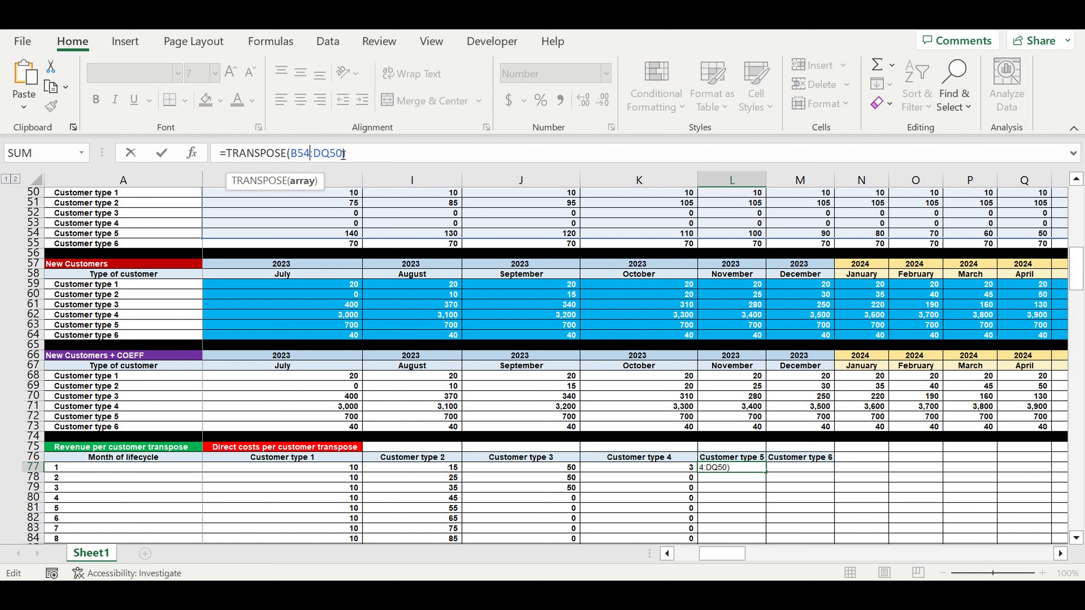
pyautogui.click(343, 154)
pyautogui.press('BackSpace')
pyautogui.write('4')
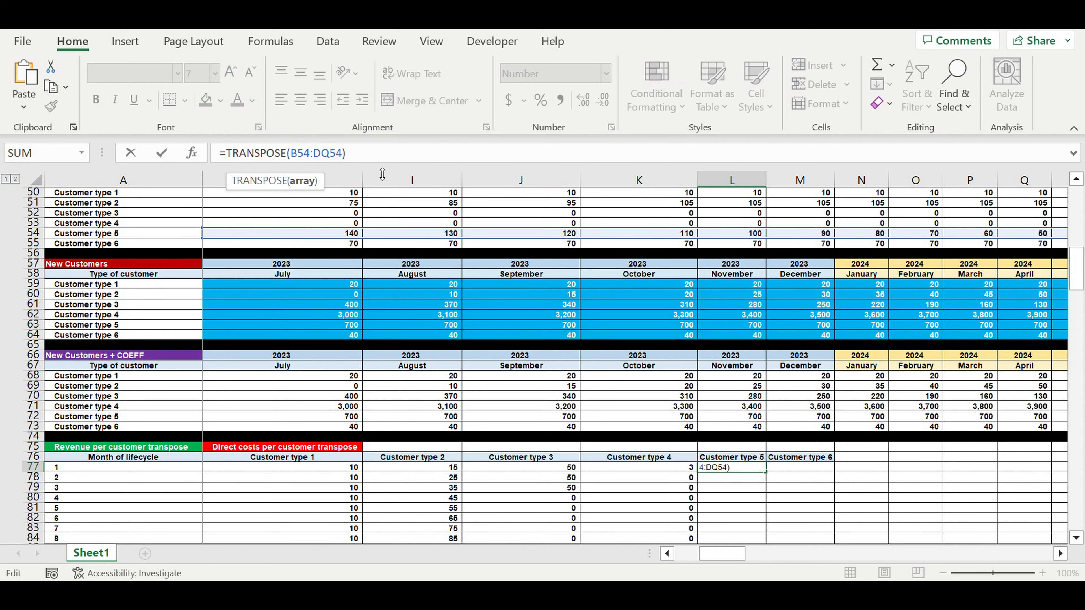
pyautogui.press('Return')
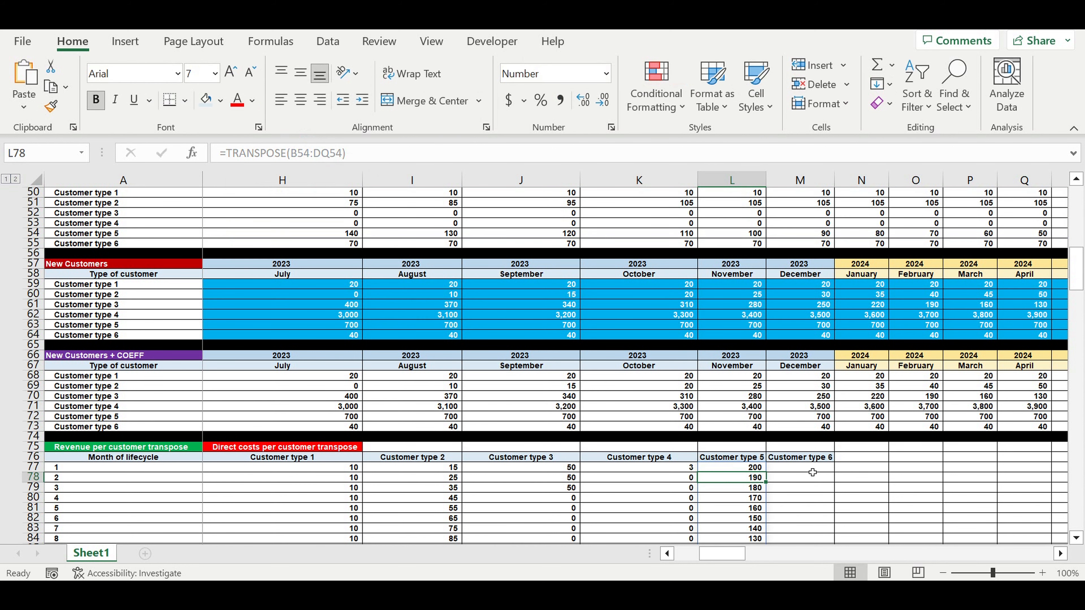
# Reuse the copied formula in M77 for Customer type 6, changing it to =TRANSPOSE(B55:DQ55)
pyautogui.click(812, 470)
pyautogui.click(237, 157)
pyautogui.write('=TRANSPOSE(B50:DQ50)')
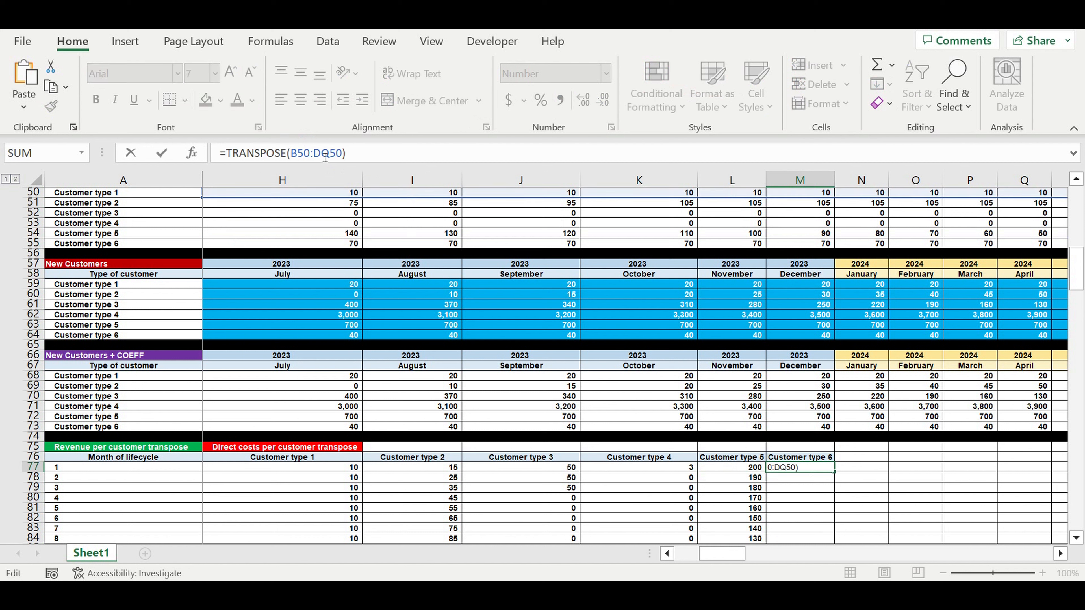
pyautogui.moveTo(310, 156); pyautogui.dragTo(303, 155)
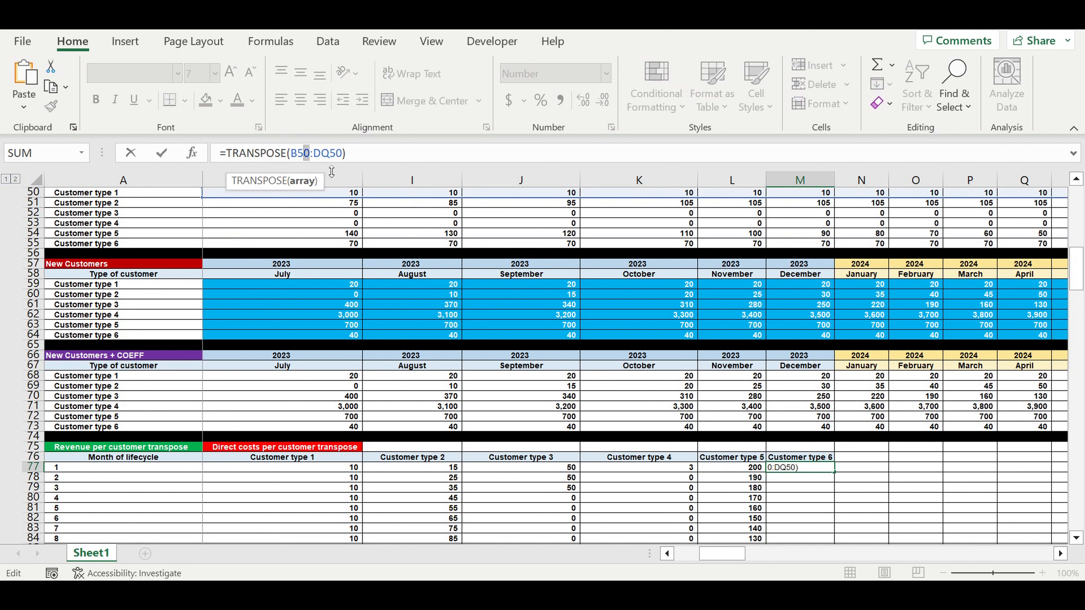
pyautogui.write('5')
pyautogui.click(343, 154)
pyautogui.moveTo(344, 155); pyautogui.dragTo(337, 155)
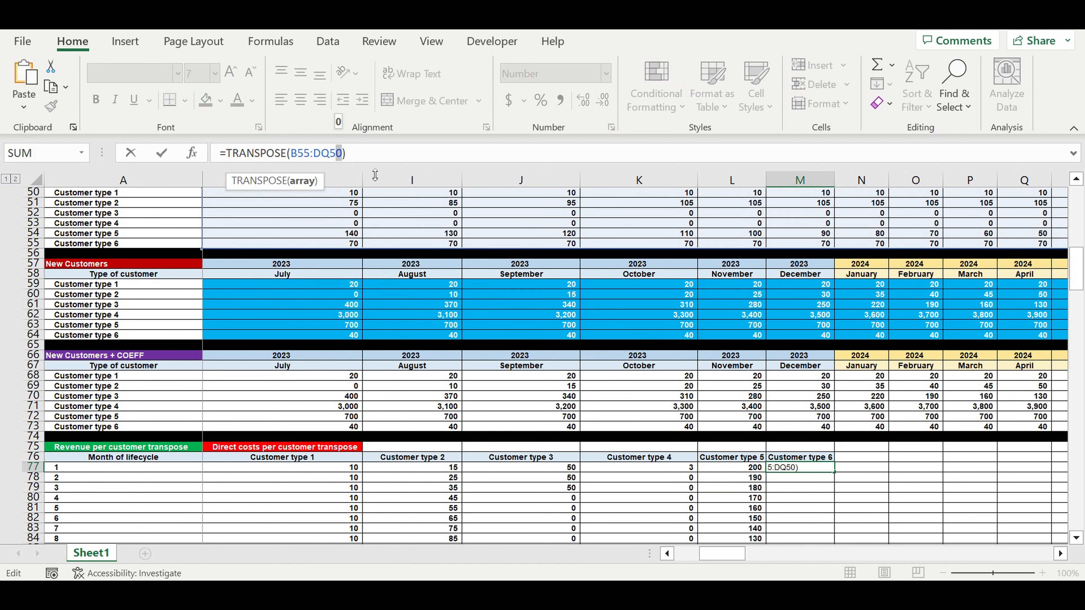
pyautogui.write('5')
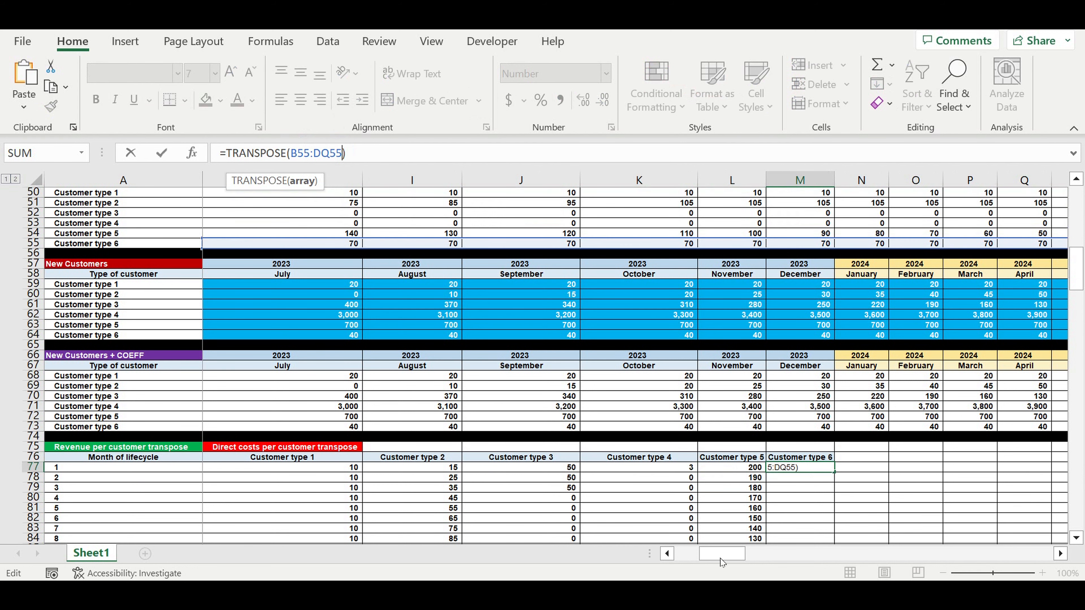
pyautogui.moveTo(722, 554); pyautogui.dragTo(601, 555)
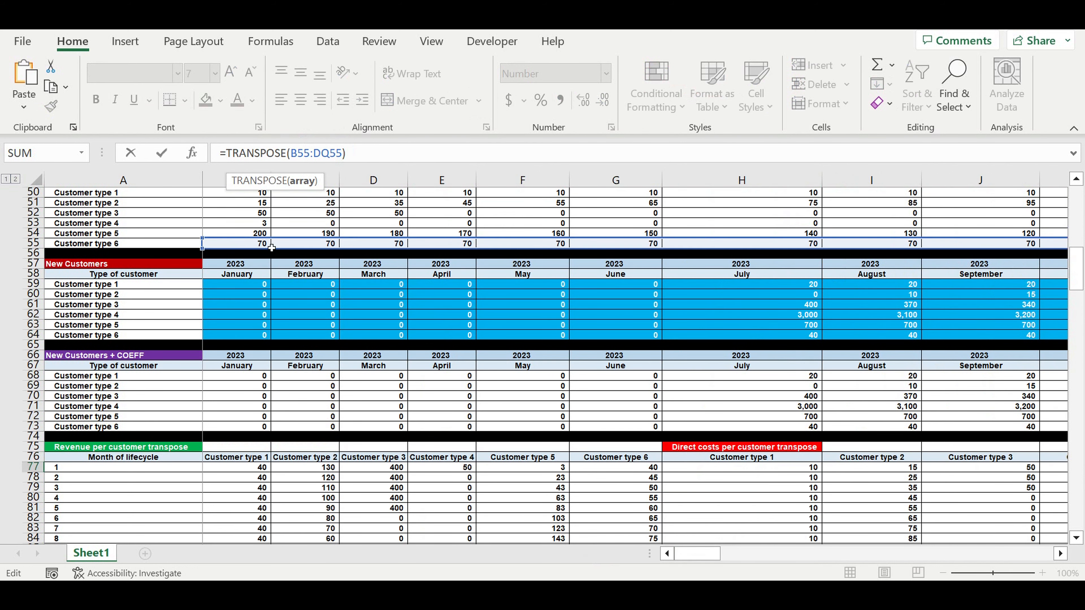
pyautogui.press('Return')
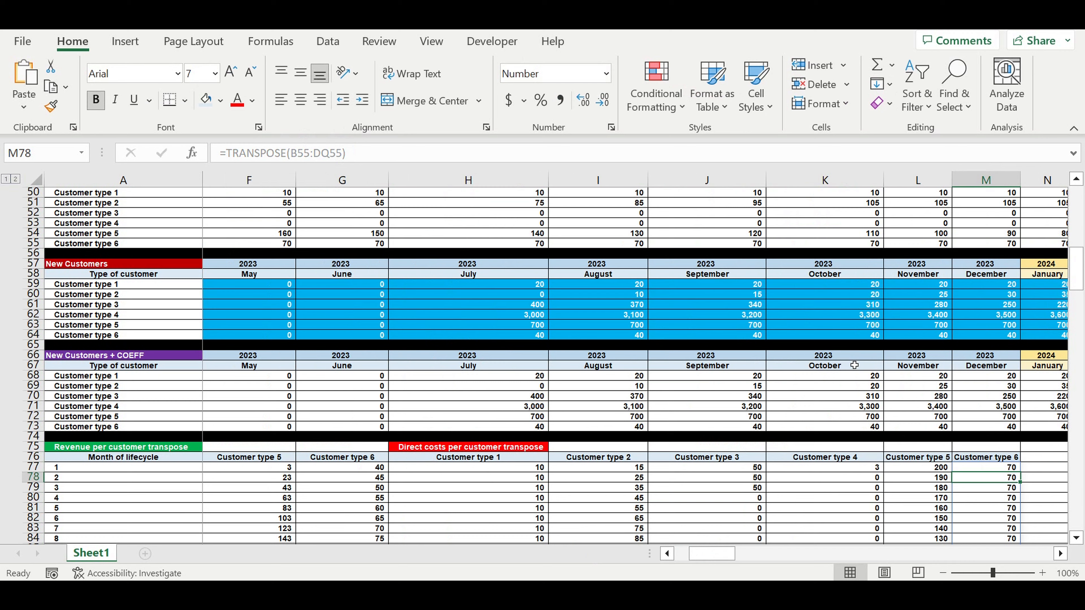
pyautogui.scroll(-2, 854, 365)
pyautogui.moveTo(516, 407); pyautogui.dragTo(975, 512)
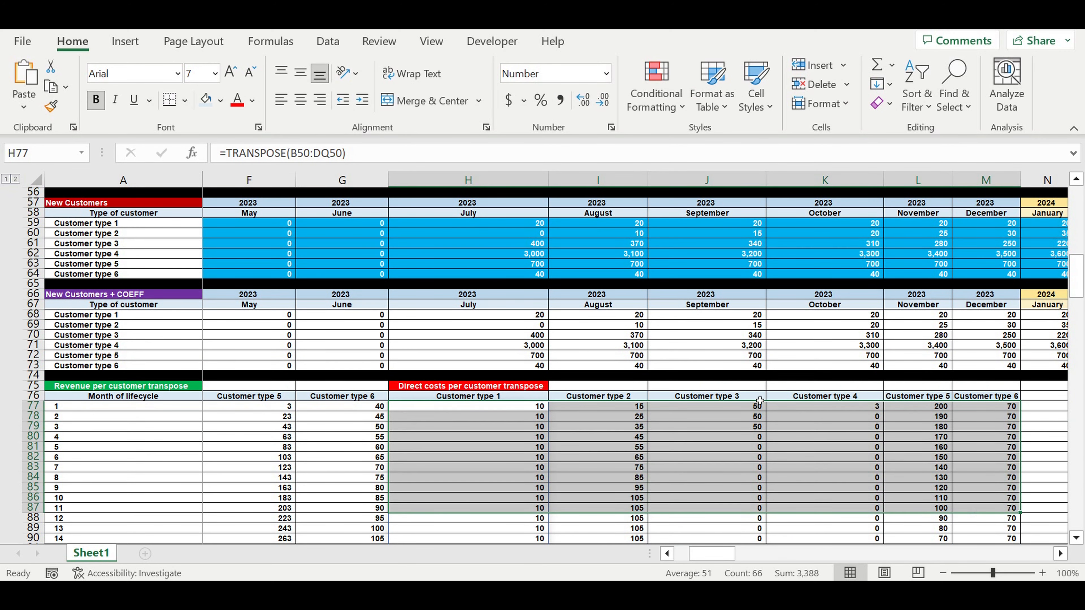
pyautogui.scroll(-2, 759, 400)
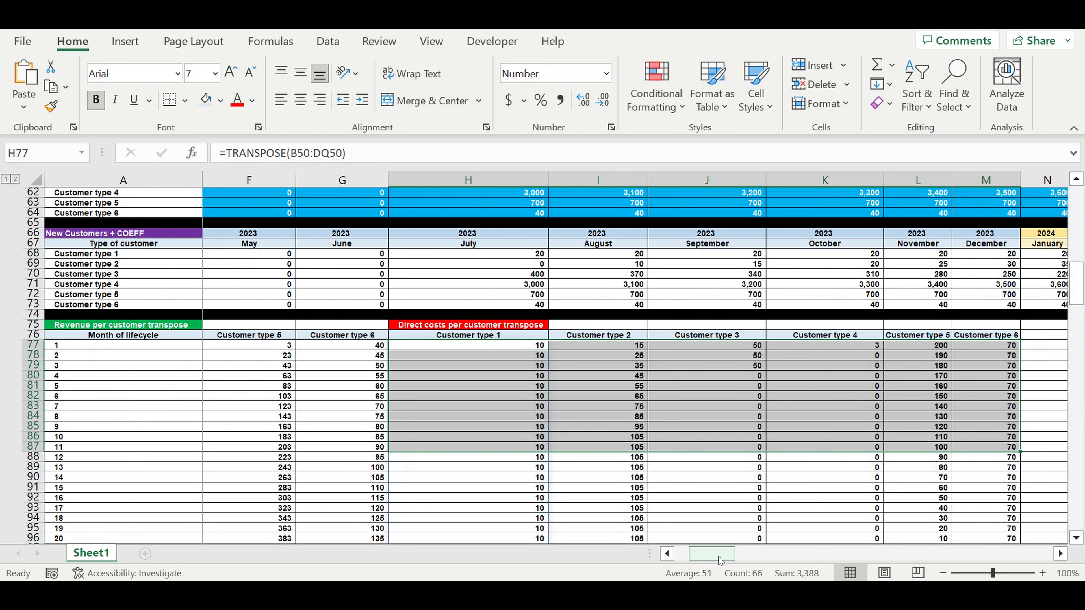
pyautogui.moveTo(721, 554); pyautogui.dragTo(706, 555)
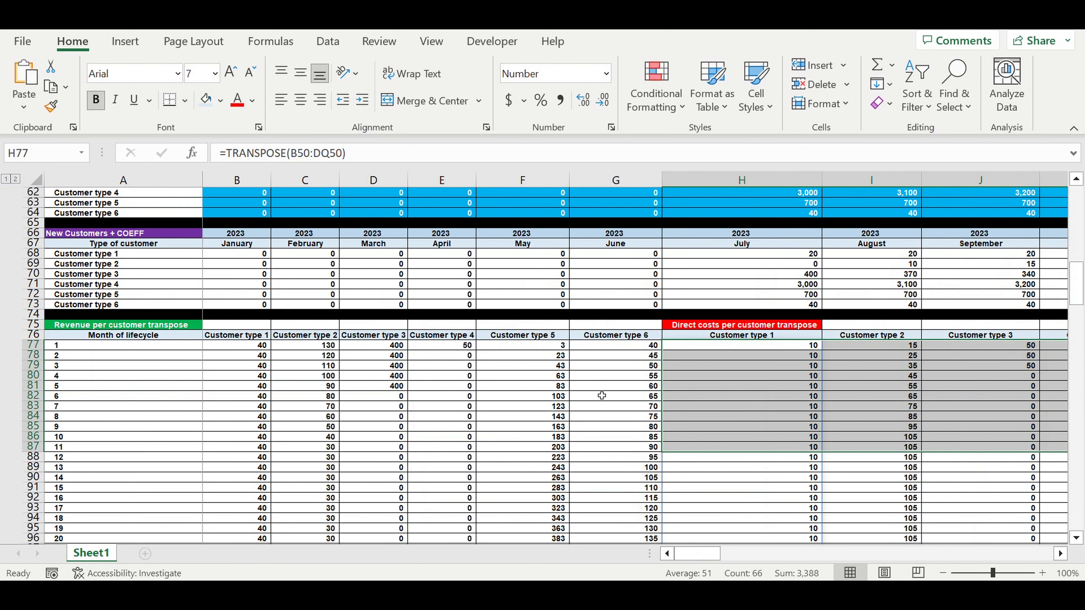
pyautogui.click(603, 447)
# Copy the Revenues (step 4) block for Customer type 1, rows 2430 to 2553, and paste it at A3183 below the consolidated revenues
pyautogui.moveTo(1081, 304); pyautogui.dragTo(1082, 491)
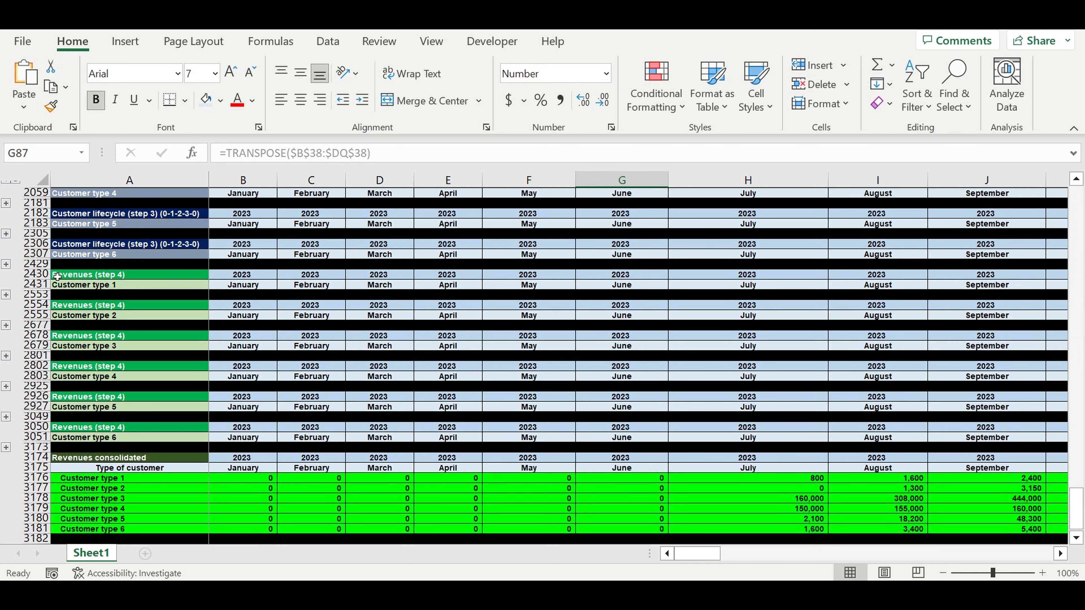
pyautogui.moveTo(36, 274); pyautogui.dragTo(45, 295)
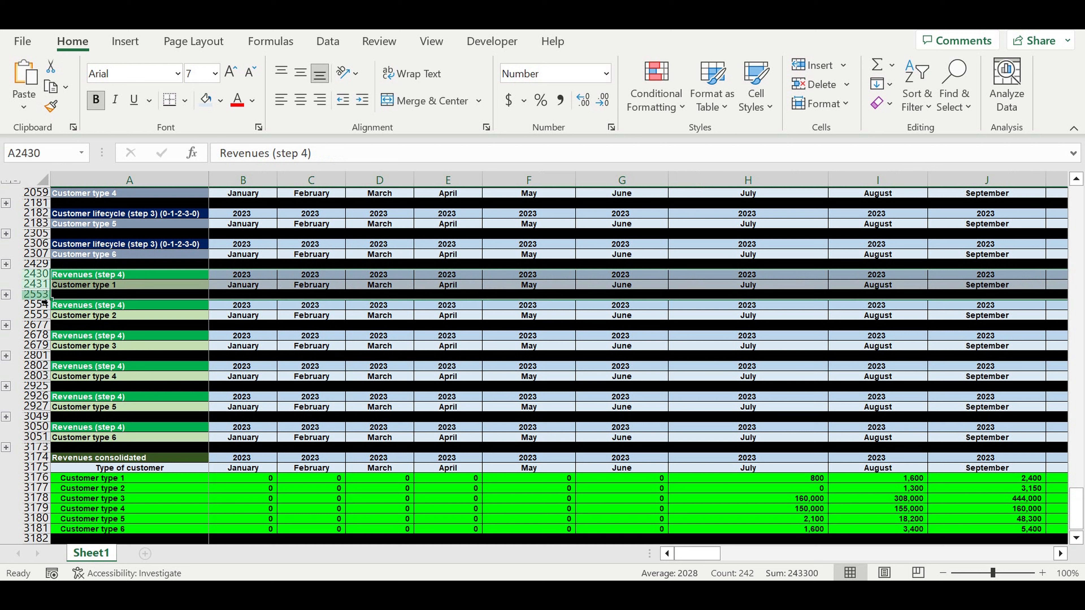
pyautogui.hotkey('ctrl', 'c')
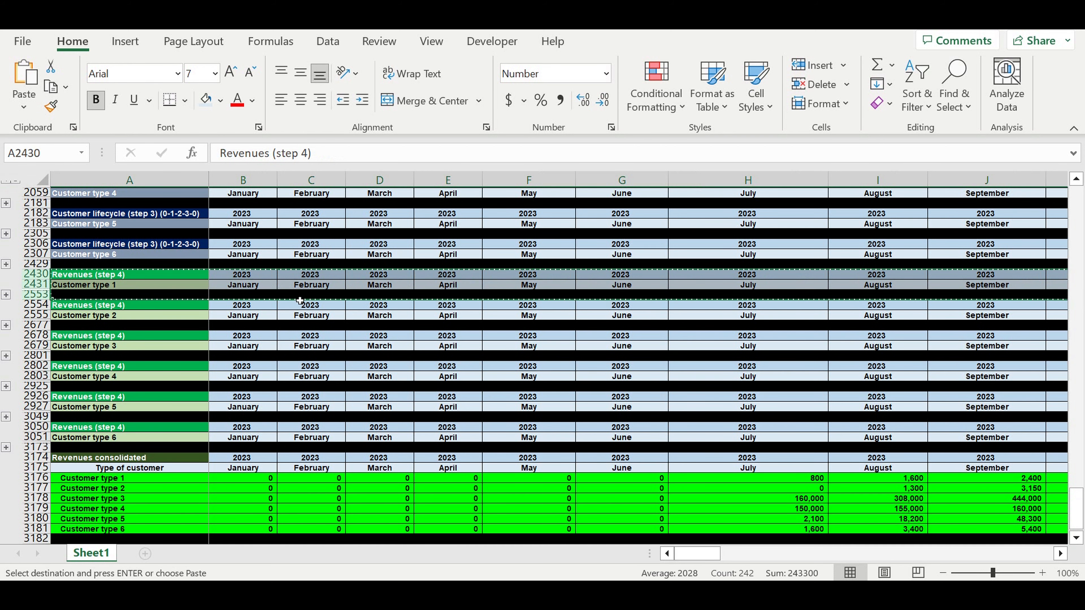
pyautogui.scroll(-5, 300, 300)
pyautogui.click(181, 402)
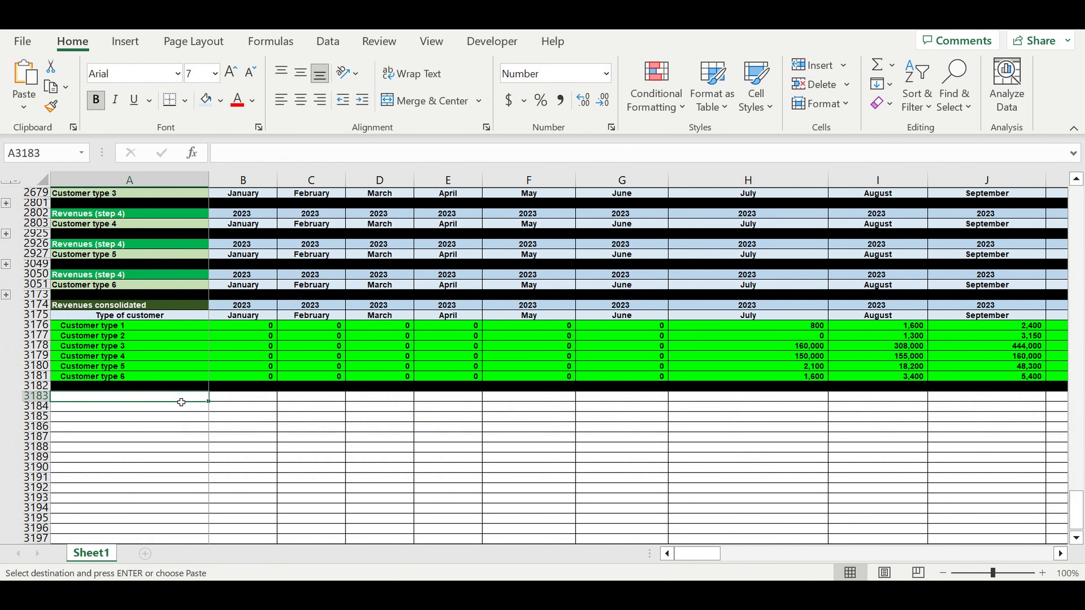
pyautogui.press('Return')
pyautogui.click(238, 461)
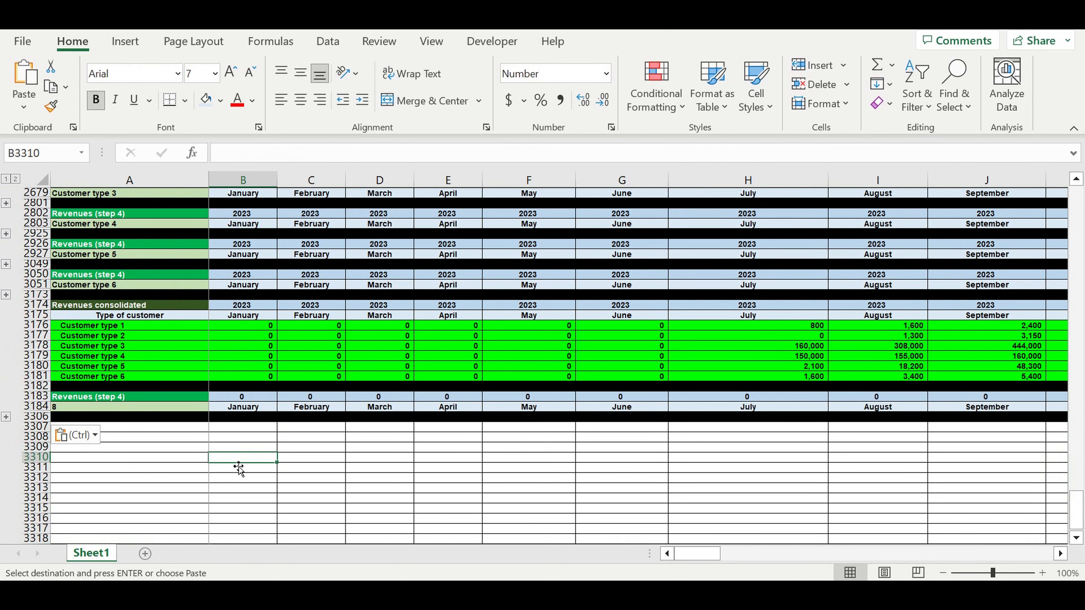
# Link the pasted block's first year header in B3183 to the Customer type 1 revenues year header with =B2430
pyautogui.click(249, 397)
pyautogui.write('=')
pyautogui.scroll(3, 249, 402)
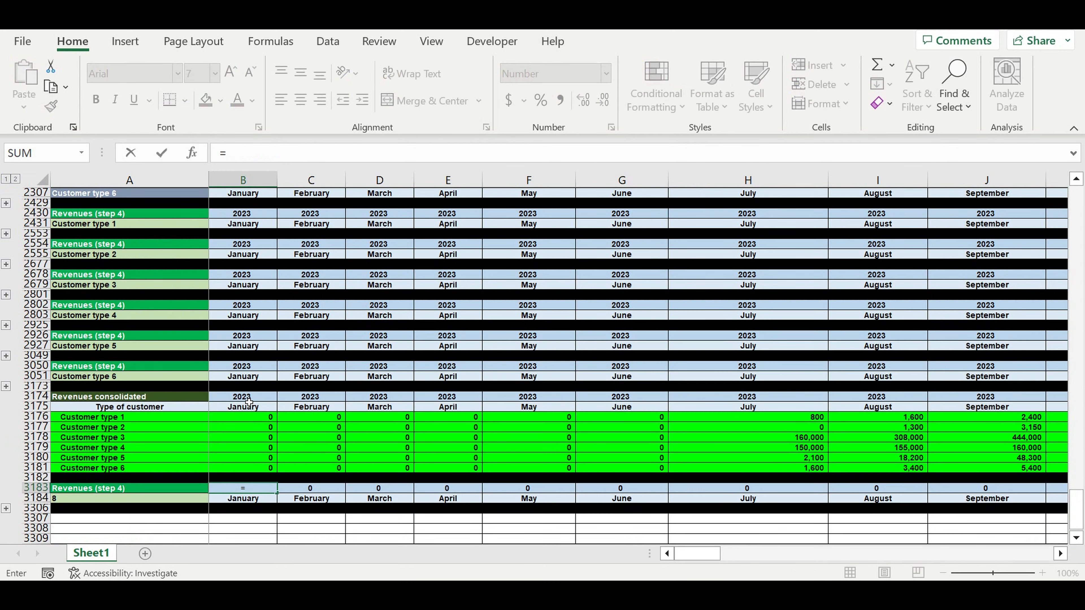
pyautogui.scroll(3, 249, 402)
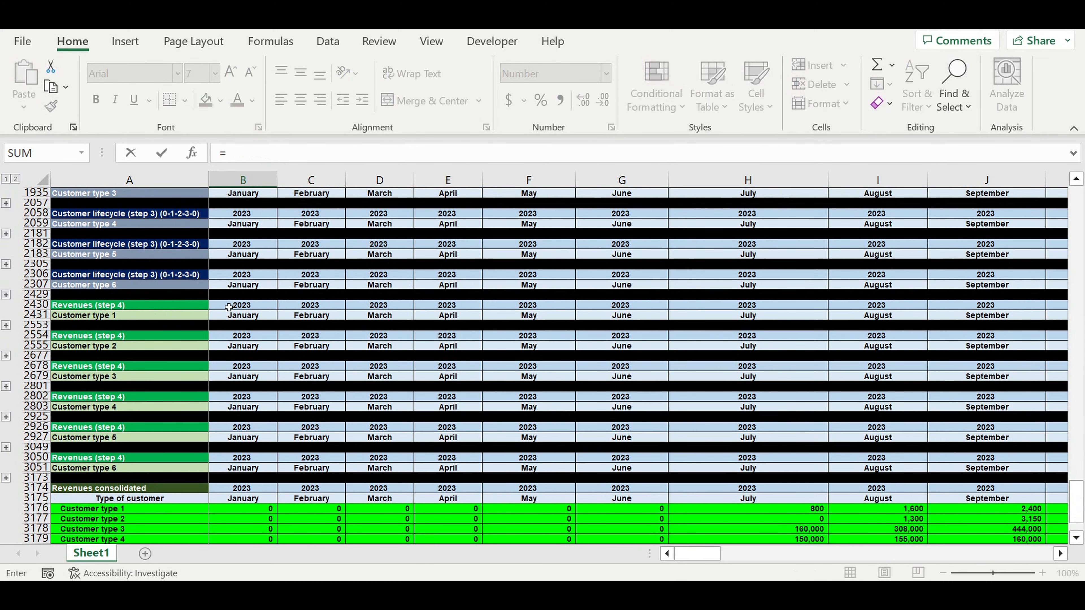
pyautogui.click(230, 307)
pyautogui.press('Return')
# Link the pasted block's customer label in A3184 to the Customer type 1 revenues label with =A2431
pyautogui.click(171, 512)
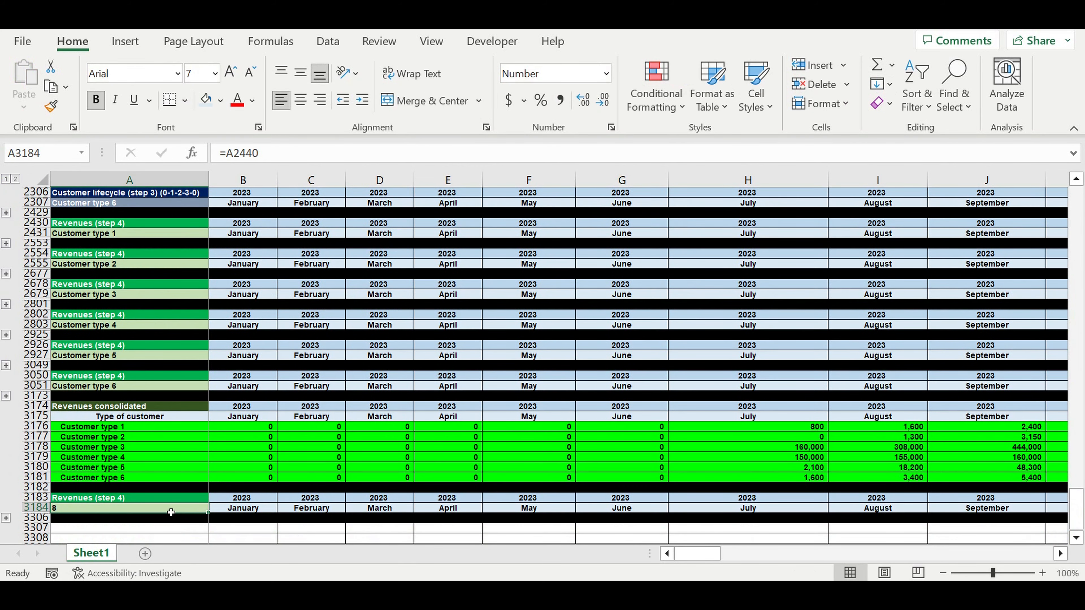
pyautogui.write('=')
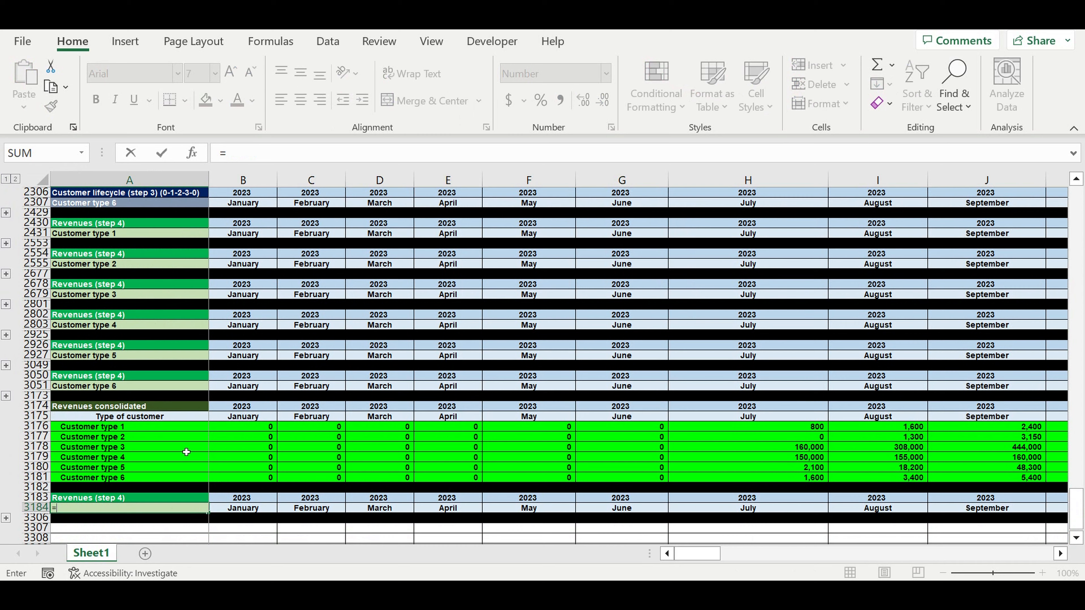
pyautogui.click(128, 233)
pyautogui.press('Return')
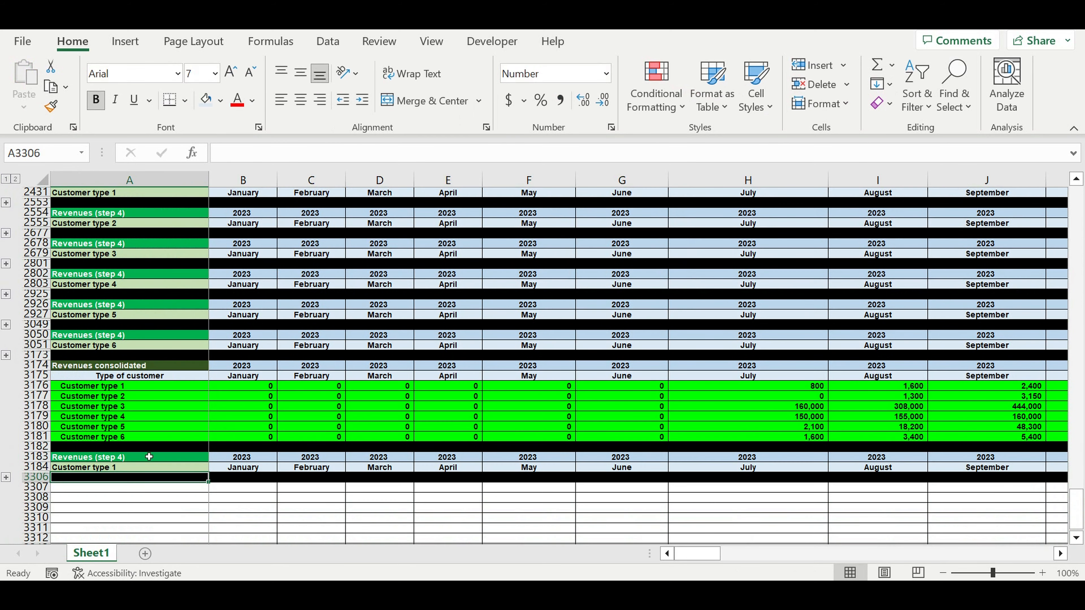
# Retitle the pasted block's header in A3183 as Direct costs (step 1)
pyautogui.click(148, 455)
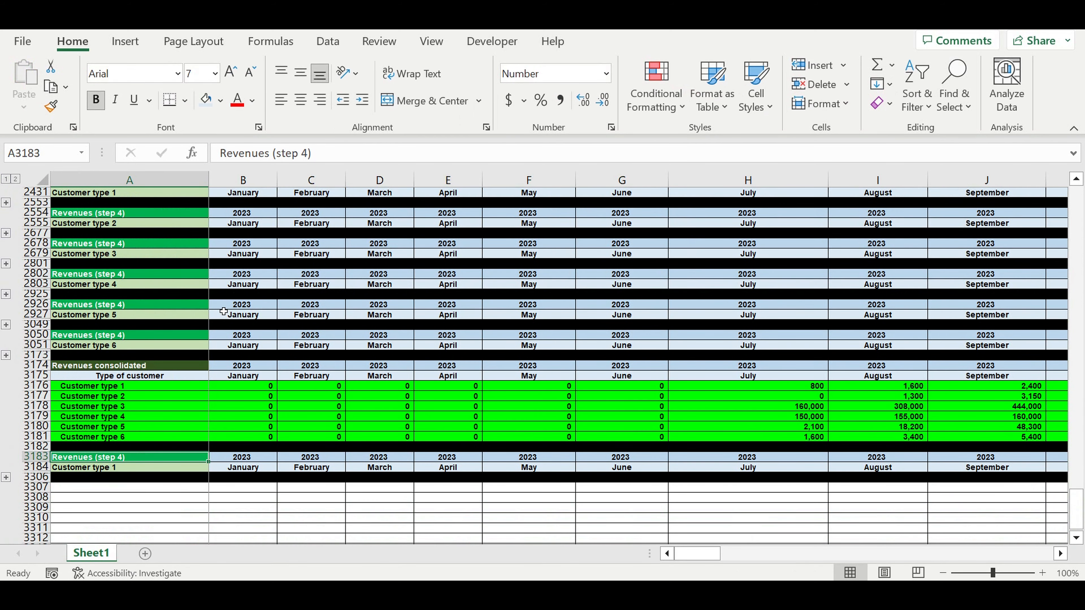
pyautogui.moveTo(270, 153); pyautogui.dragTo(114, 131)
pyautogui.write('Direct ')
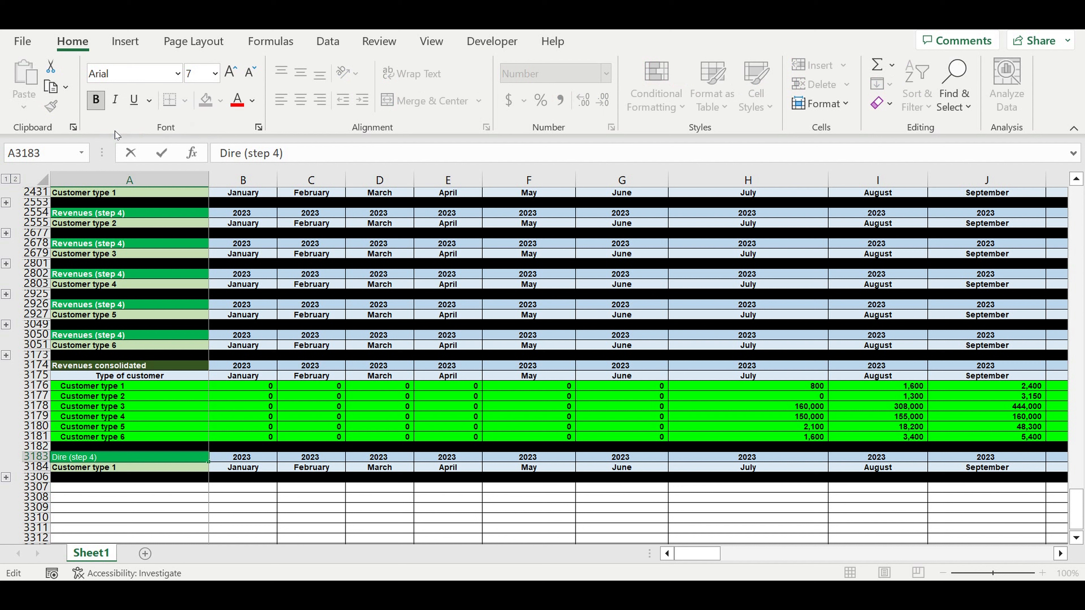
pyautogui.write('costs')
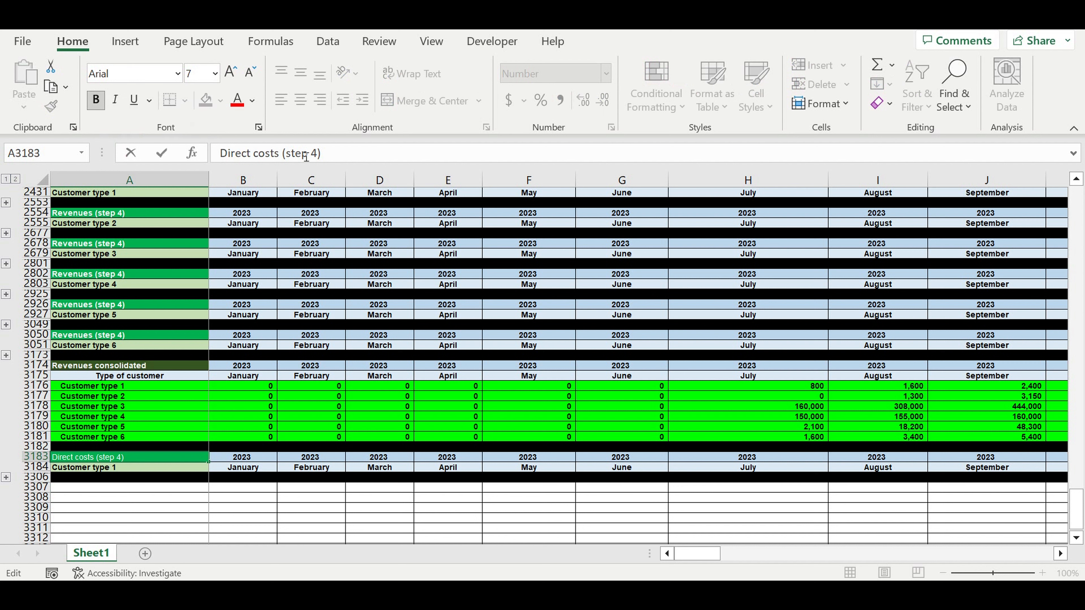
pyautogui.click(319, 153)
pyautogui.press('BackSpace')
pyautogui.write('1')
pyautogui.press('Return')
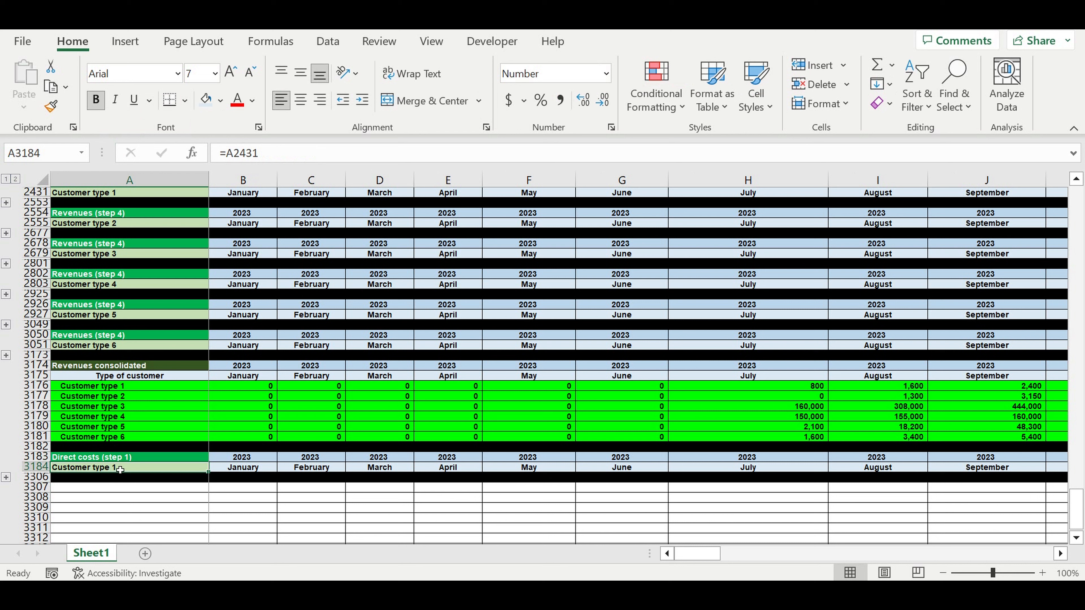
# Format the Direct costs (step 1) header in A3183 with a custom pinkish-red fill and white text
pyautogui.click(120, 457)
pyautogui.click(252, 100)
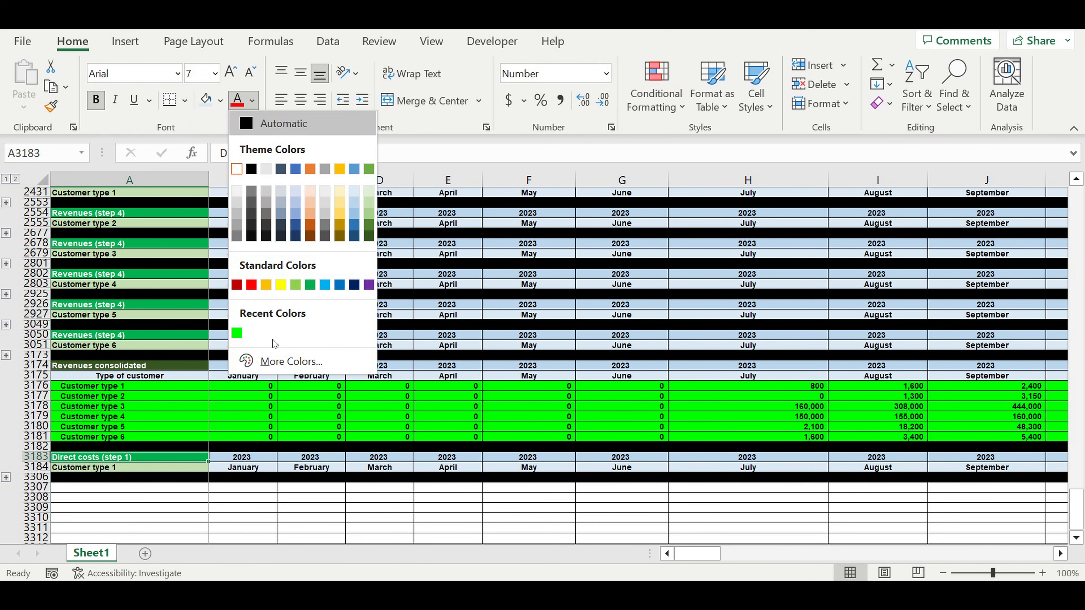
pyautogui.click(283, 361)
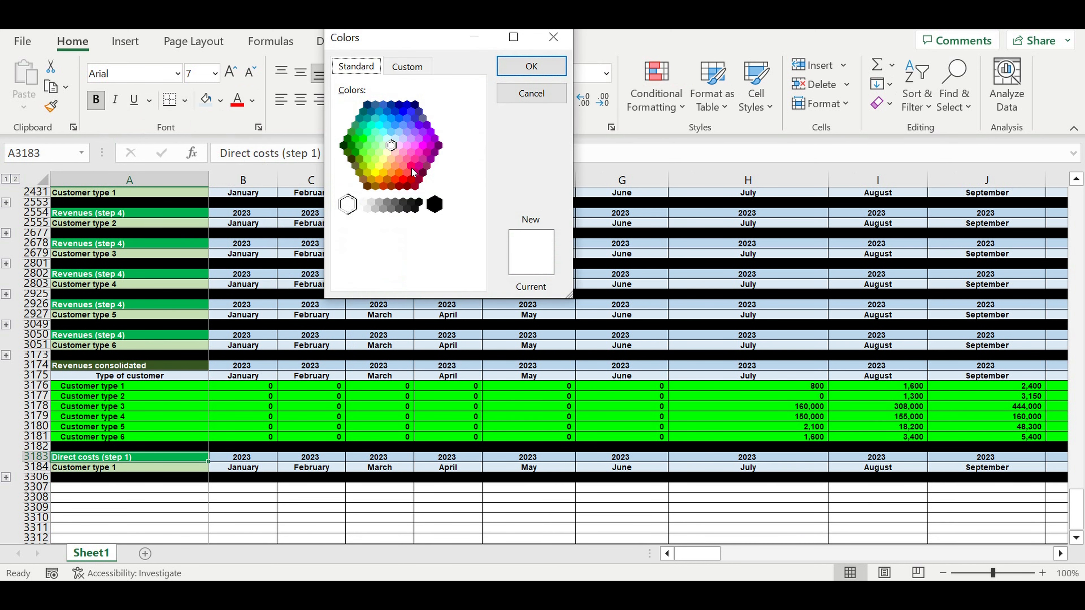
pyautogui.doubleClick(411, 167)
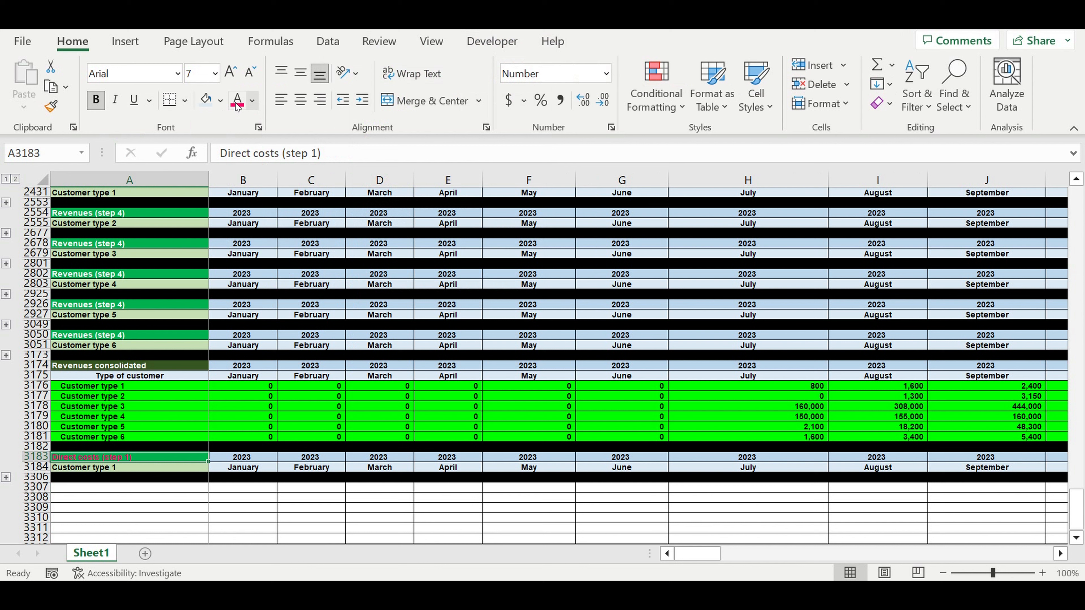
pyautogui.click(220, 101)
pyautogui.click(212, 148)
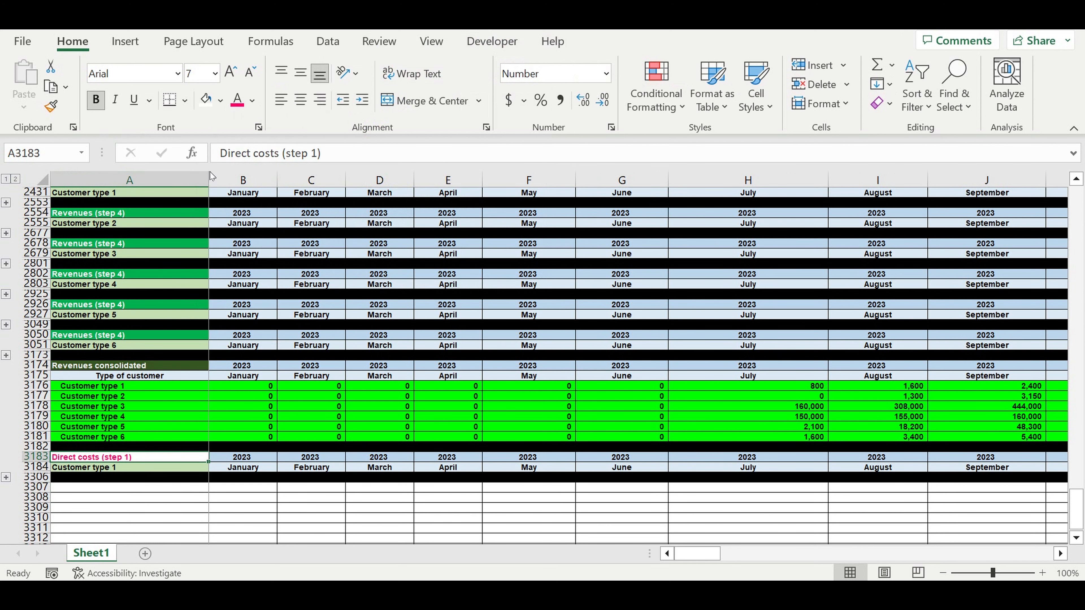
pyautogui.click(219, 100)
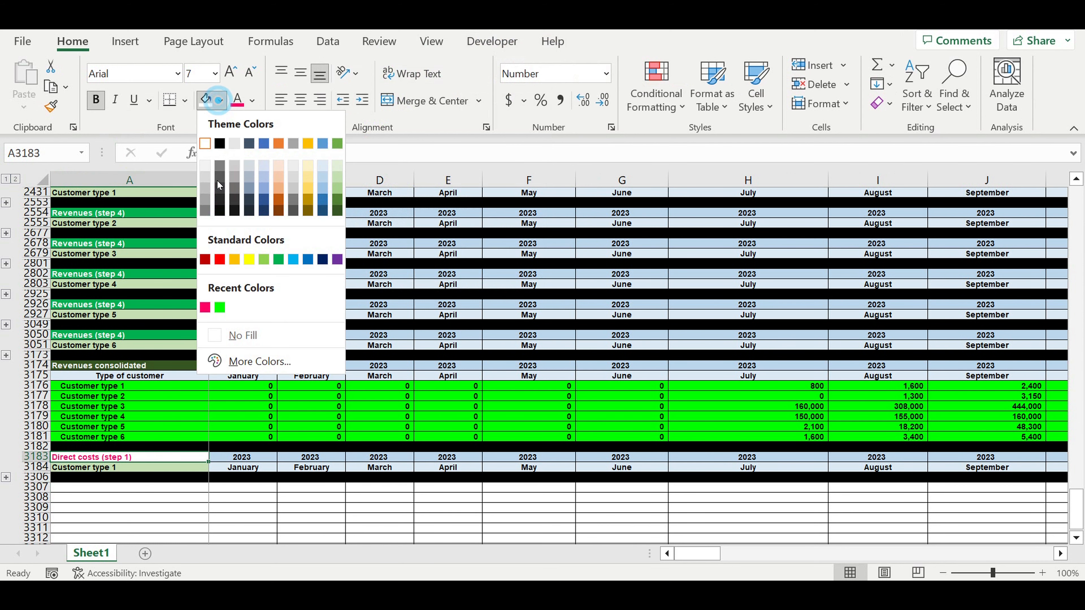
pyautogui.click(205, 307)
pyautogui.click(252, 100)
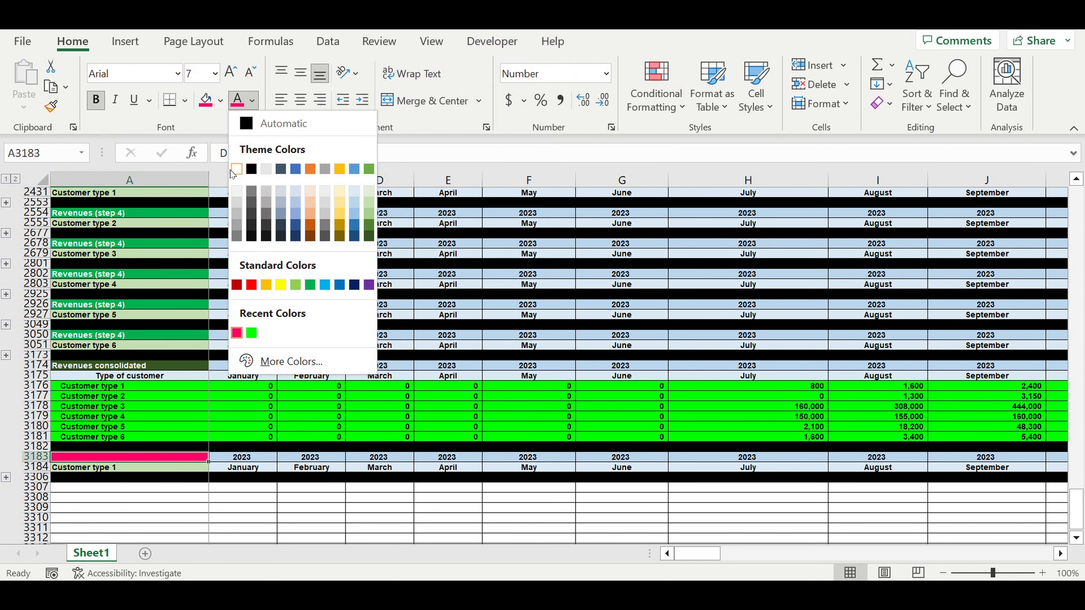
pyautogui.click(236, 169)
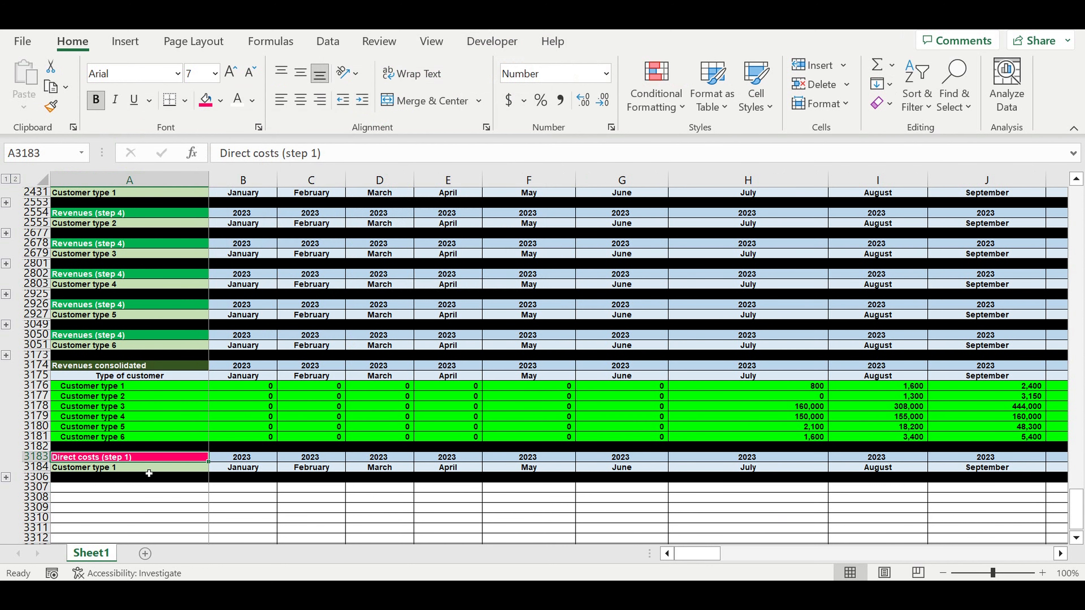
# Fill the Customer type 1 label in A3184 with the standard orange color
pyautogui.click(149, 473)
pyautogui.click(221, 100)
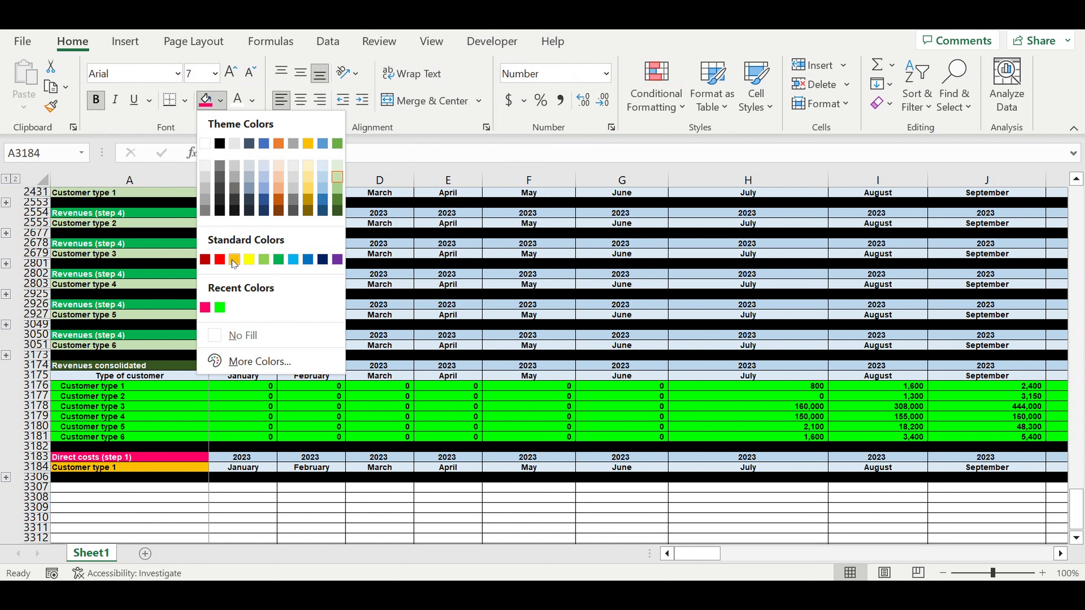
pyautogui.click(233, 260)
pyautogui.click(311, 417)
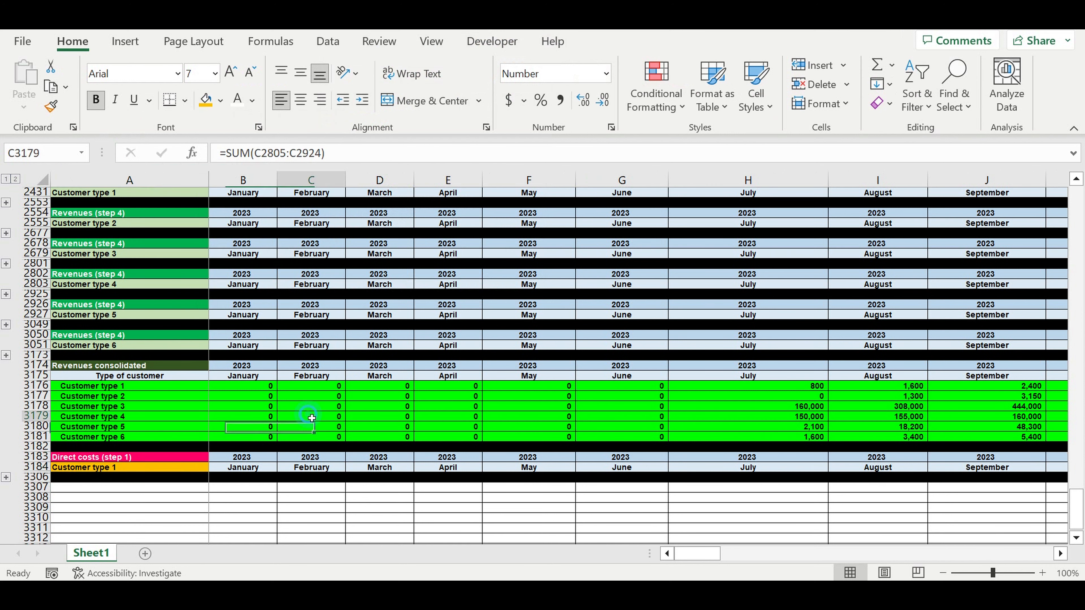
pyautogui.click(253, 488)
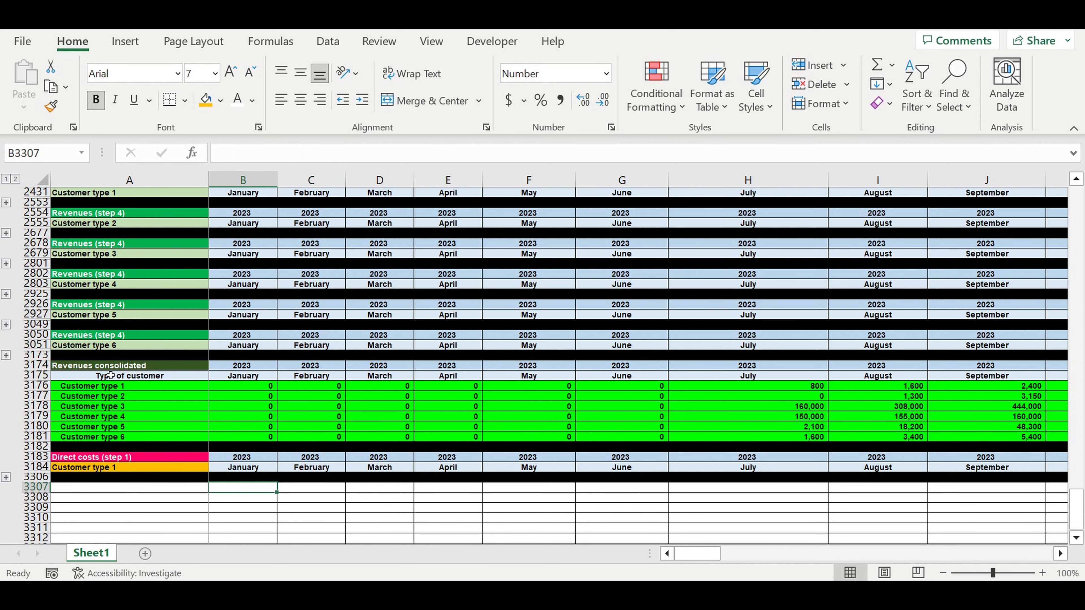
# Expand the Customer type 1 direct costs rows and clear the copied revenue formulas from B3186:D3195
pyautogui.click(123, 497)
pyautogui.click(6, 477)
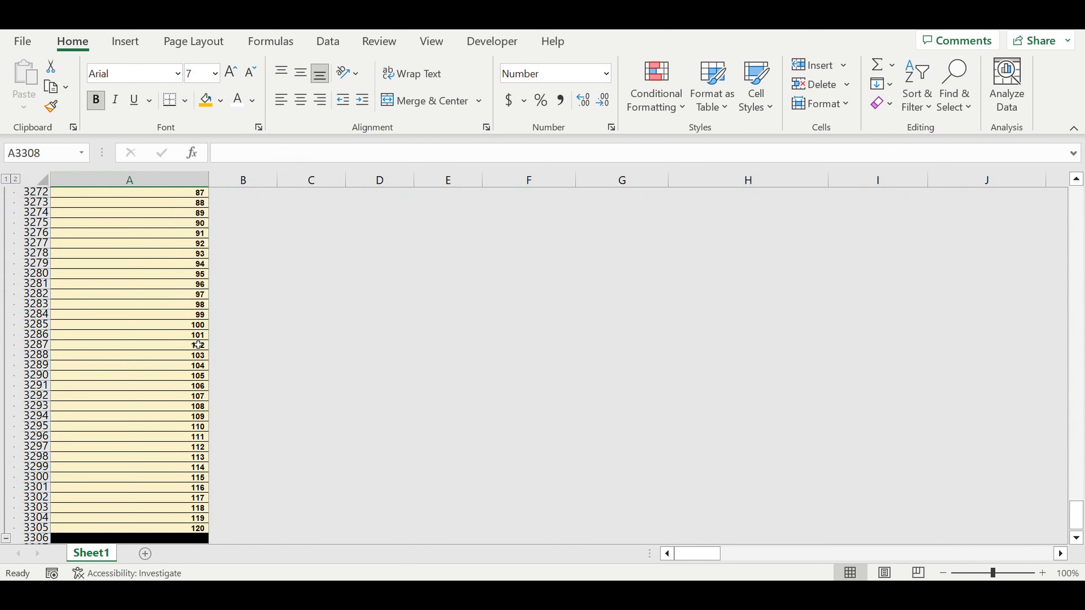
pyautogui.scroll(20, 261, 371)
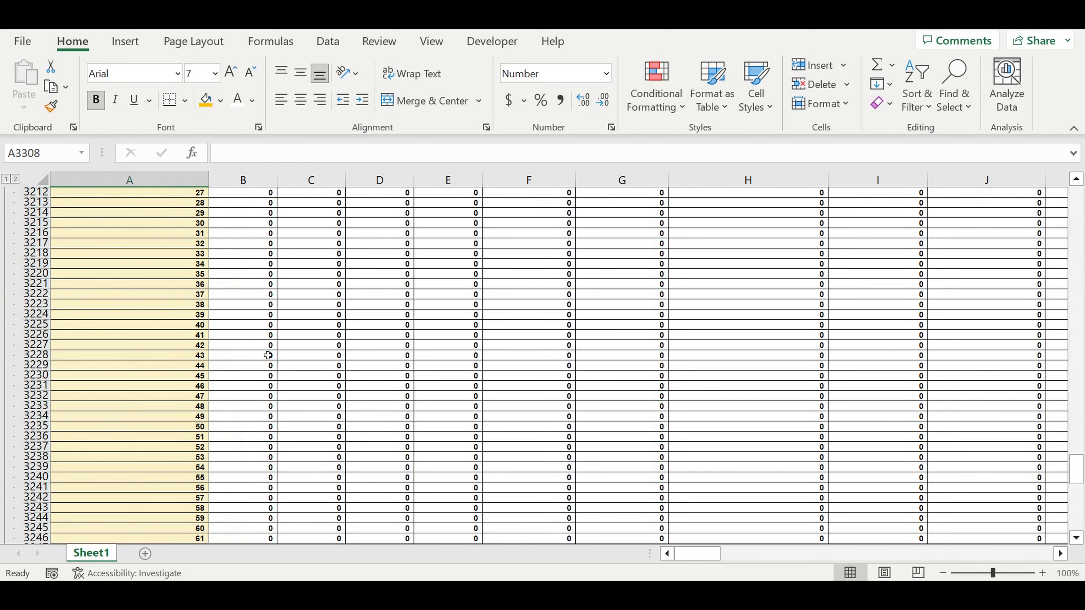
pyautogui.scroll(12, 268, 355)
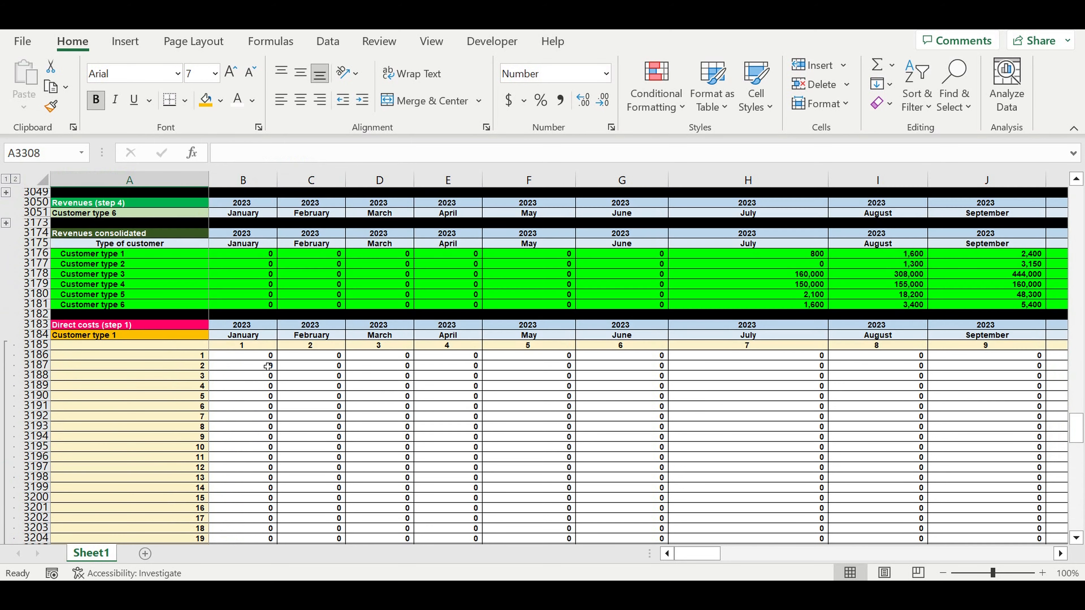
pyautogui.moveTo(249, 358); pyautogui.dragTo(400, 449)
pyautogui.press('Delete')
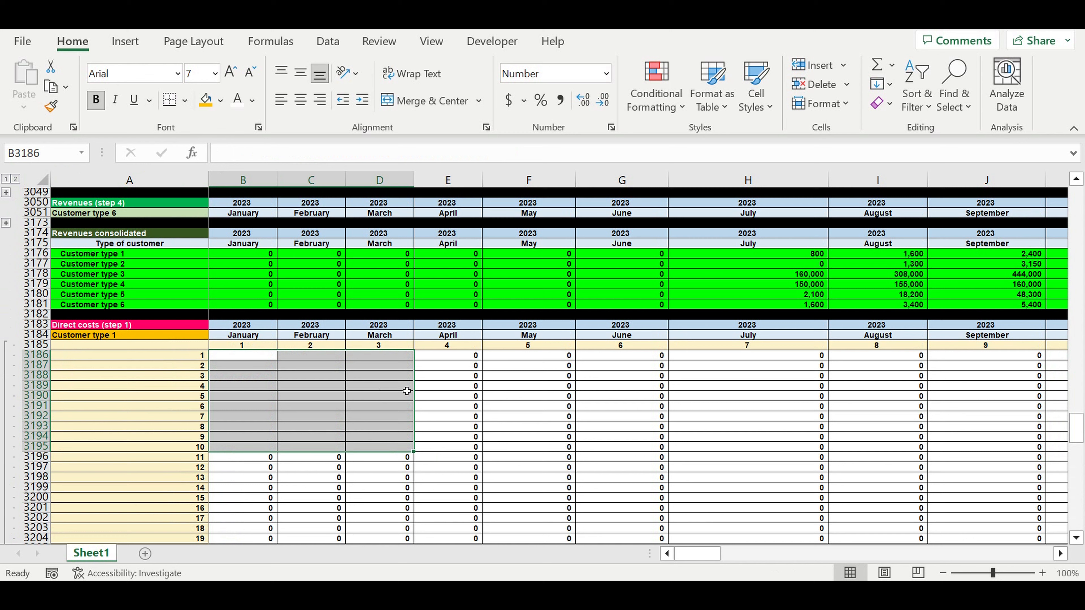
# Expand the Customer lifecycle (step 3) block for Customer type 1 and examine row 1695 from July onward, including the formula in H1695
pyautogui.click(464, 395)
pyautogui.scroll(2, 465, 390)
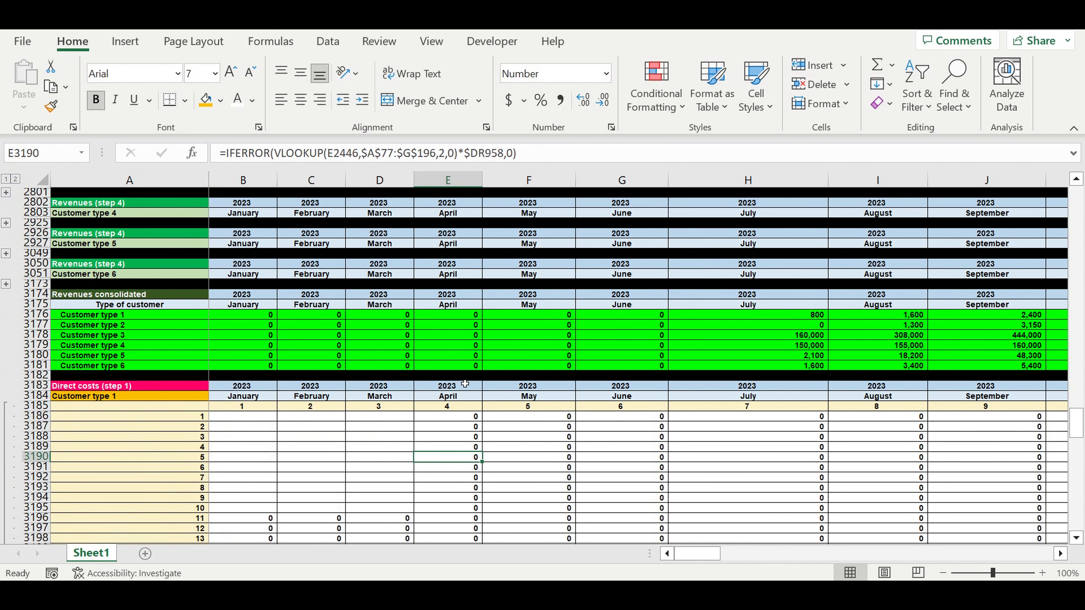
pyautogui.scroll(4, 465, 383)
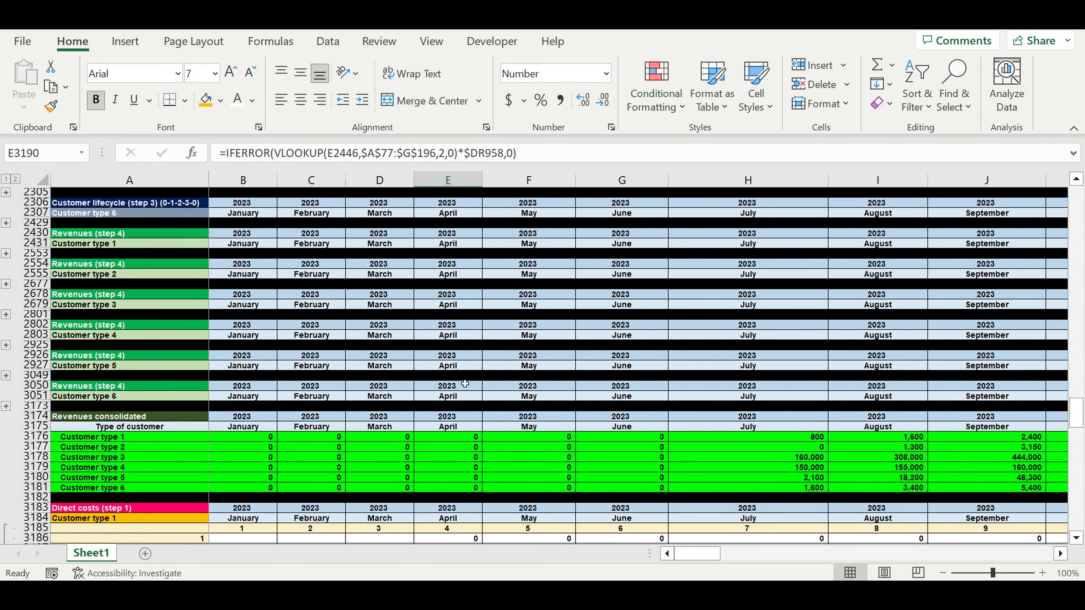
pyautogui.scroll(1, 465, 384)
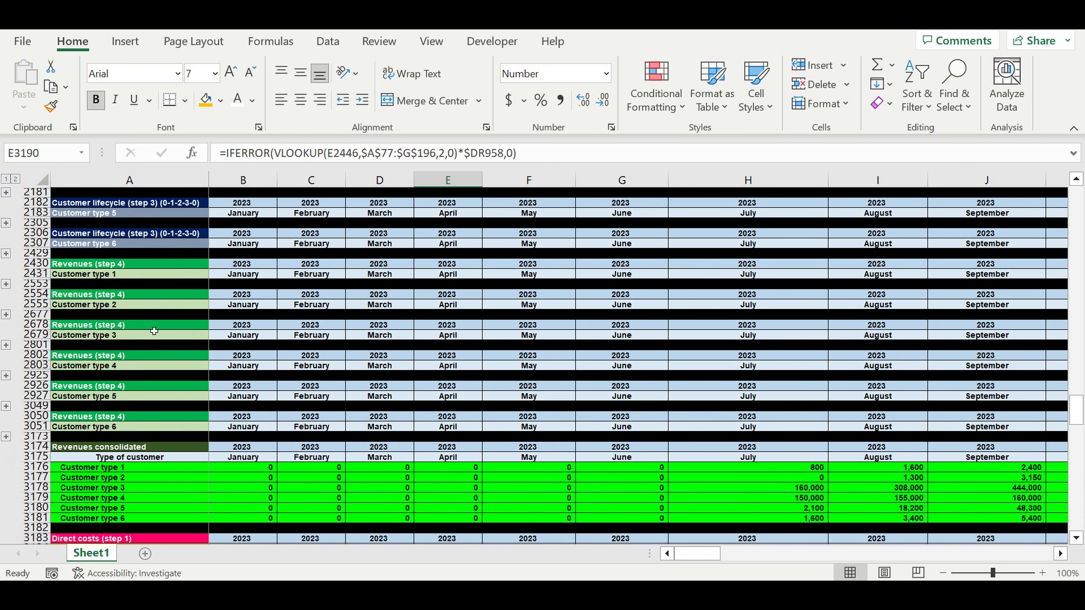
pyautogui.scroll(5, 154, 331)
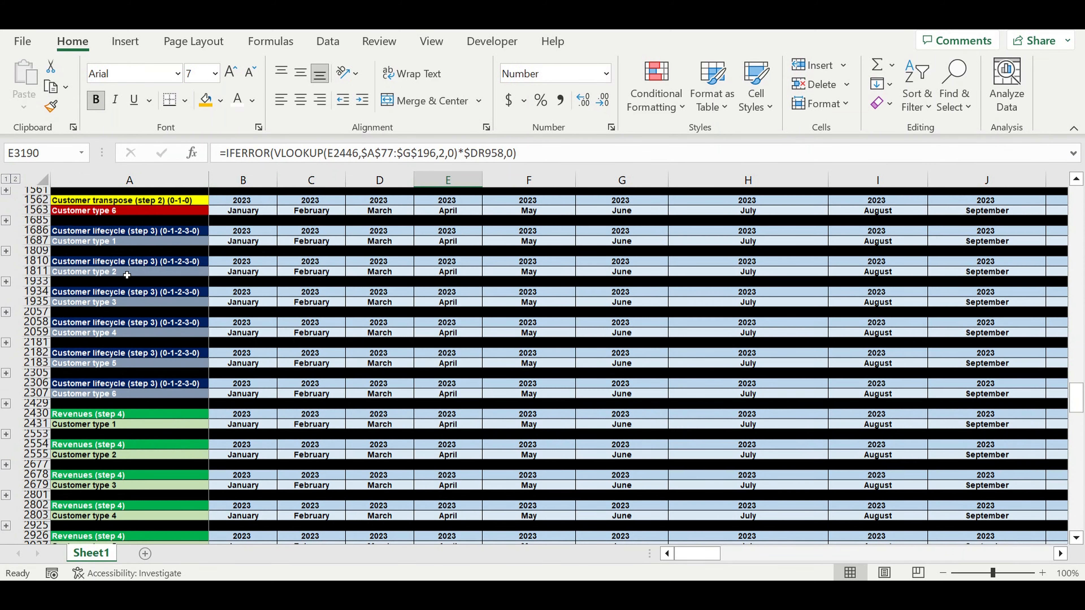
pyautogui.scroll(1, 127, 275)
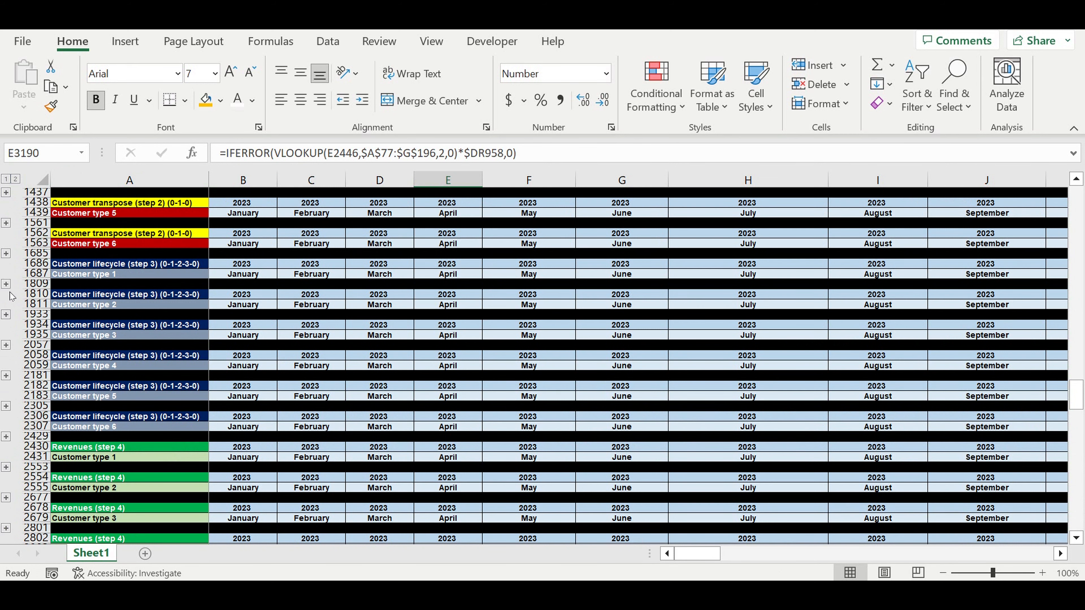
pyautogui.click(6, 284)
pyautogui.scroll(10, 393, 359)
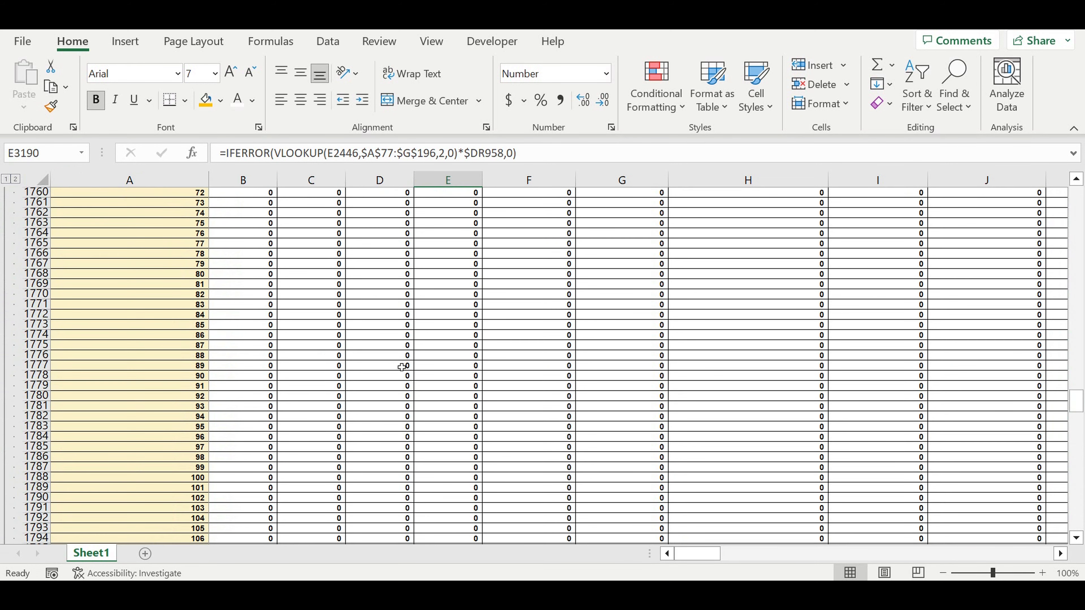
pyautogui.scroll(18, 401, 368)
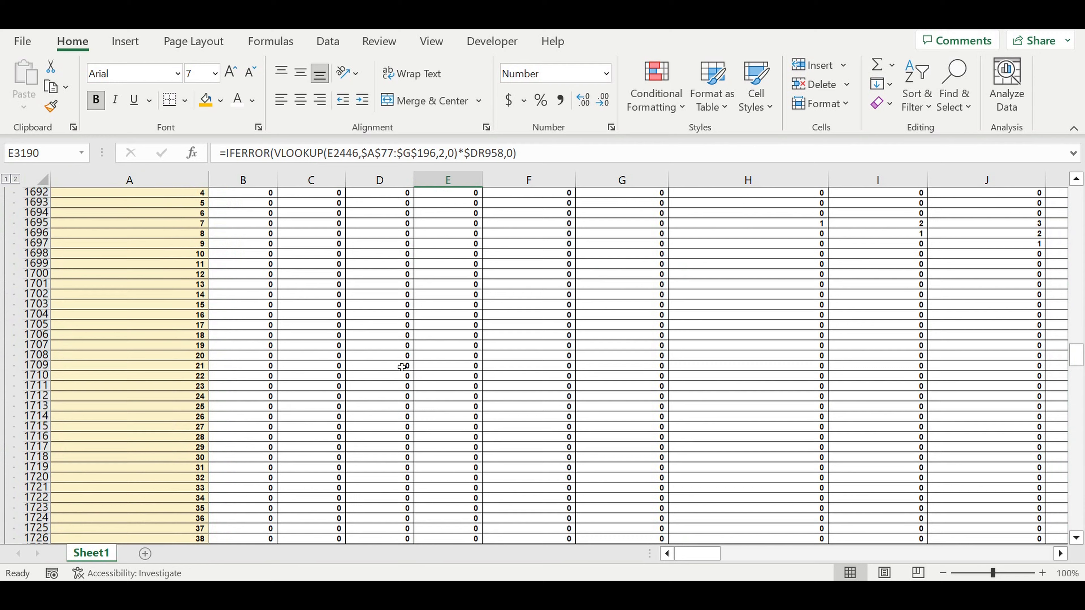
pyautogui.scroll(2, 410, 371)
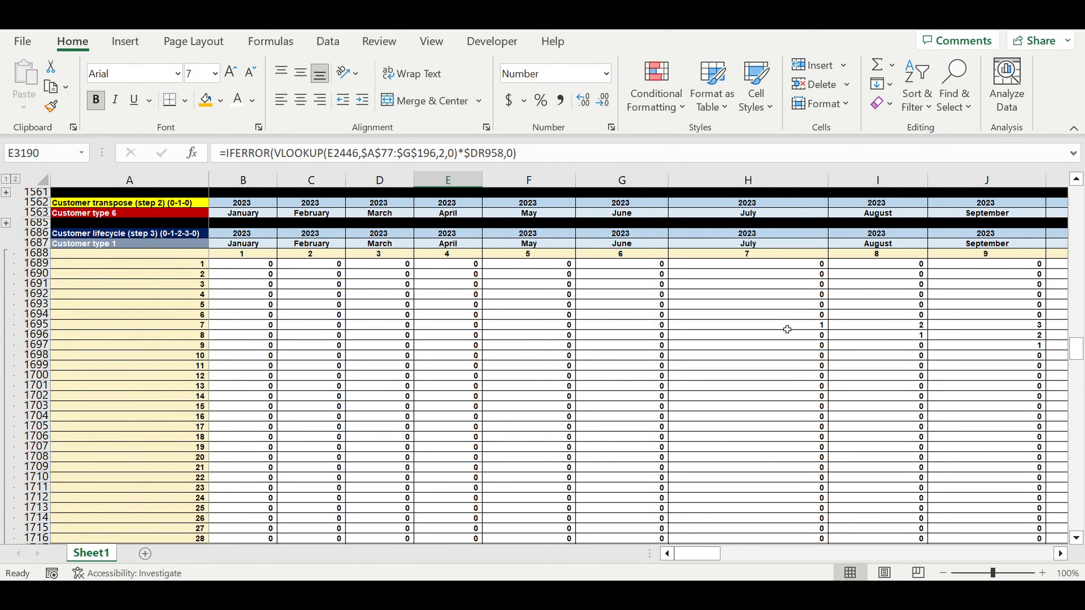
pyautogui.moveTo(787, 329); pyautogui.dragTo(633, 328)
pyautogui.moveTo(790, 559); pyautogui.dragTo(686, 555)
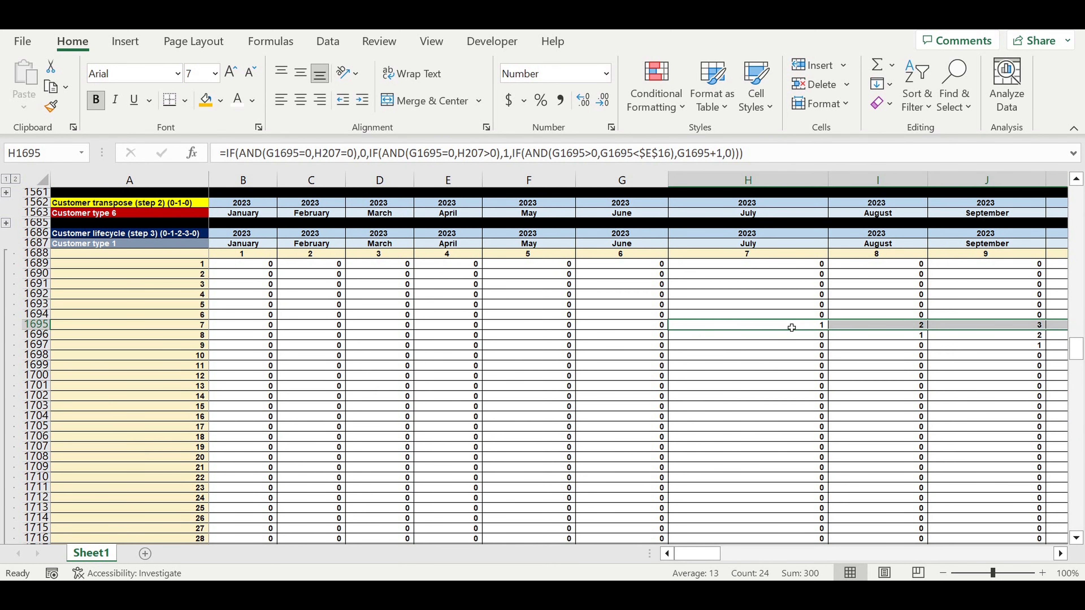
pyautogui.click(792, 328)
# Expand the Customer transpose (step 1) block for Customer type 1 and examine the July and August entries in H207 and I208
pyautogui.scroll(3, 419, 375)
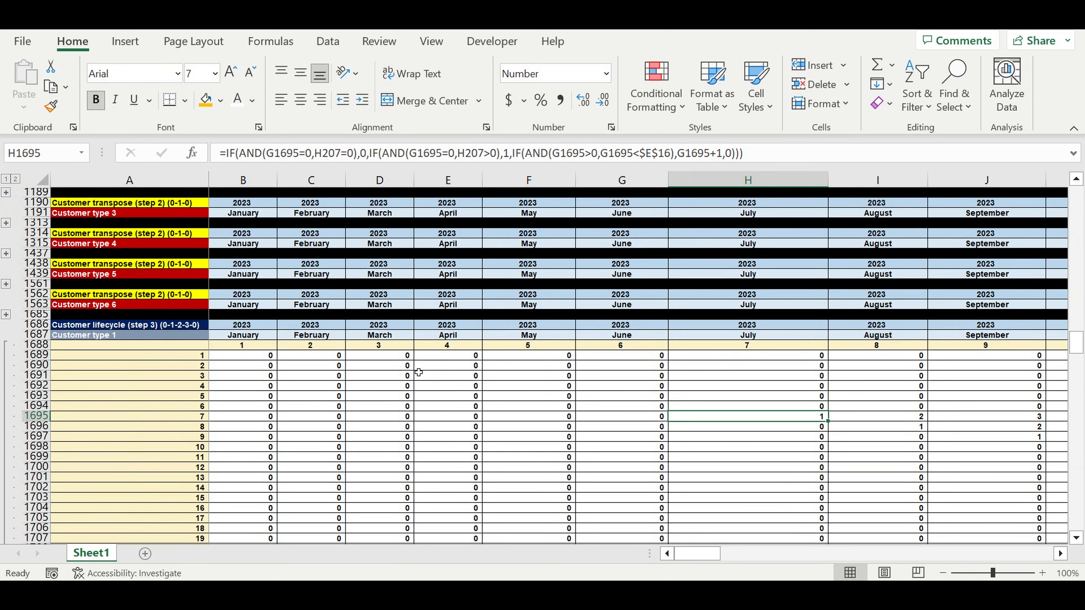
pyautogui.scroll(9, 418, 372)
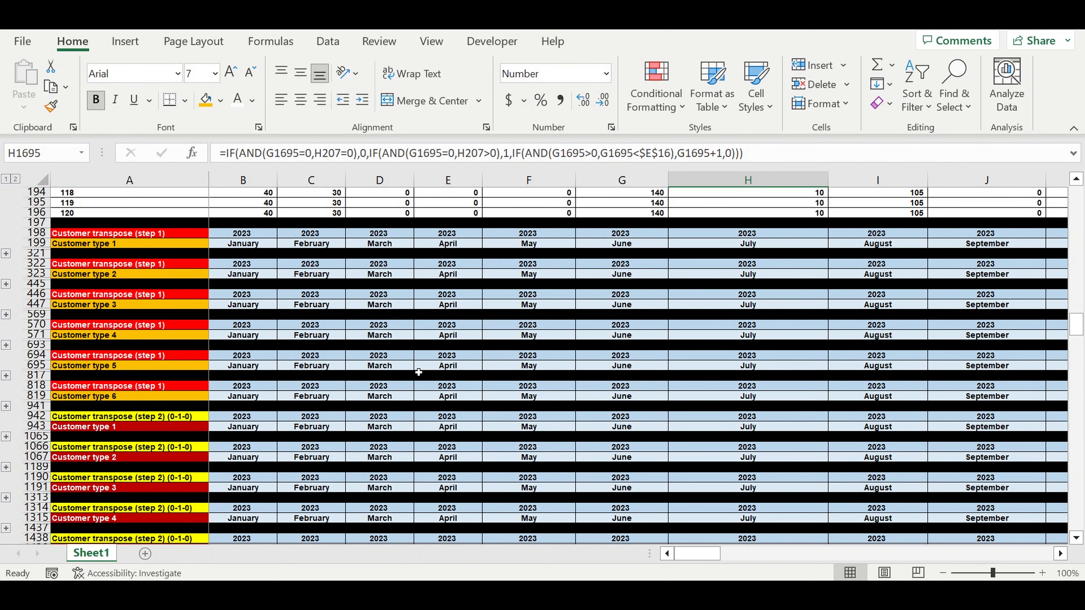
pyautogui.scroll(2, 419, 372)
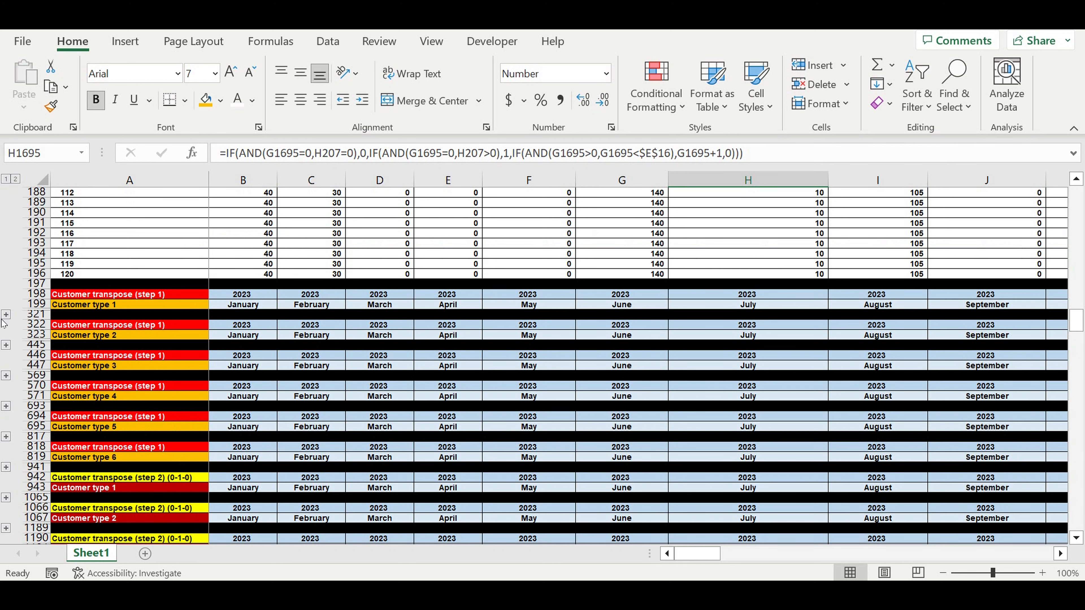
pyautogui.click(6, 316)
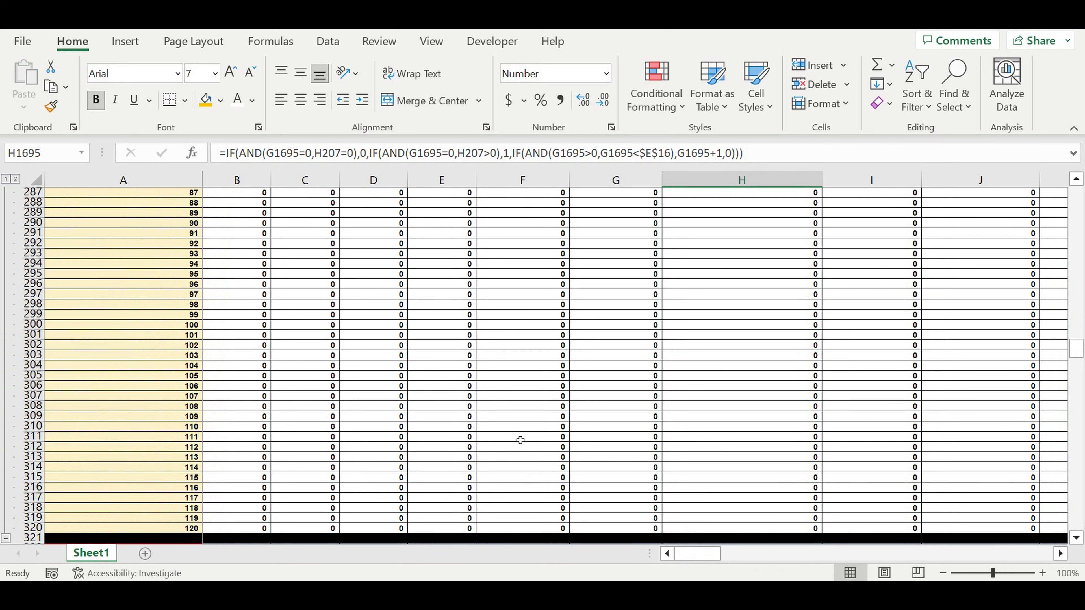
pyautogui.scroll(15, 521, 440)
pyautogui.scroll(16, 520, 441)
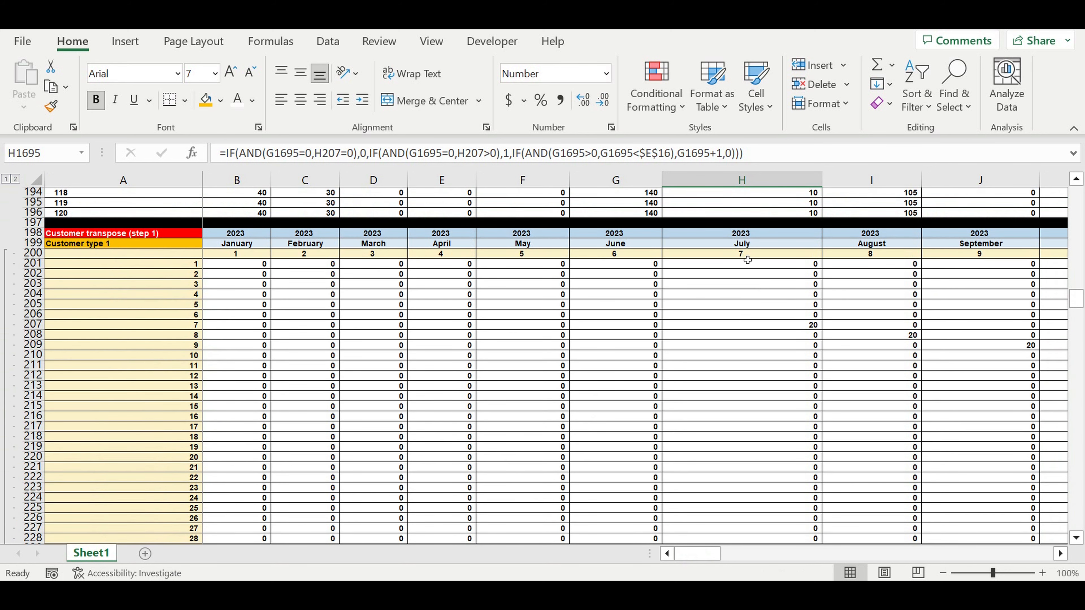
pyautogui.click(747, 246)
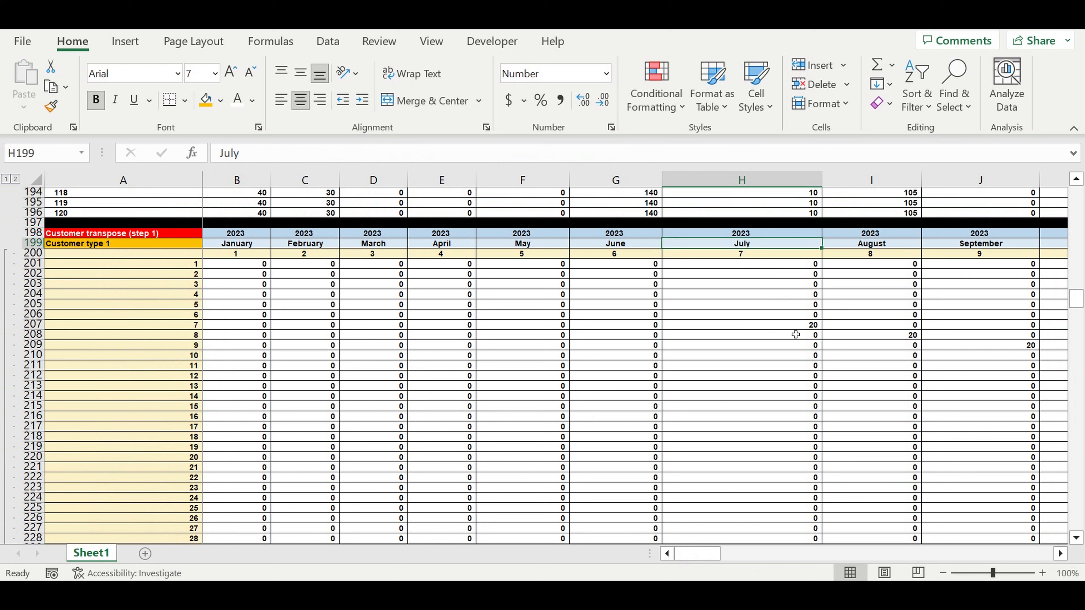
pyautogui.click(793, 326)
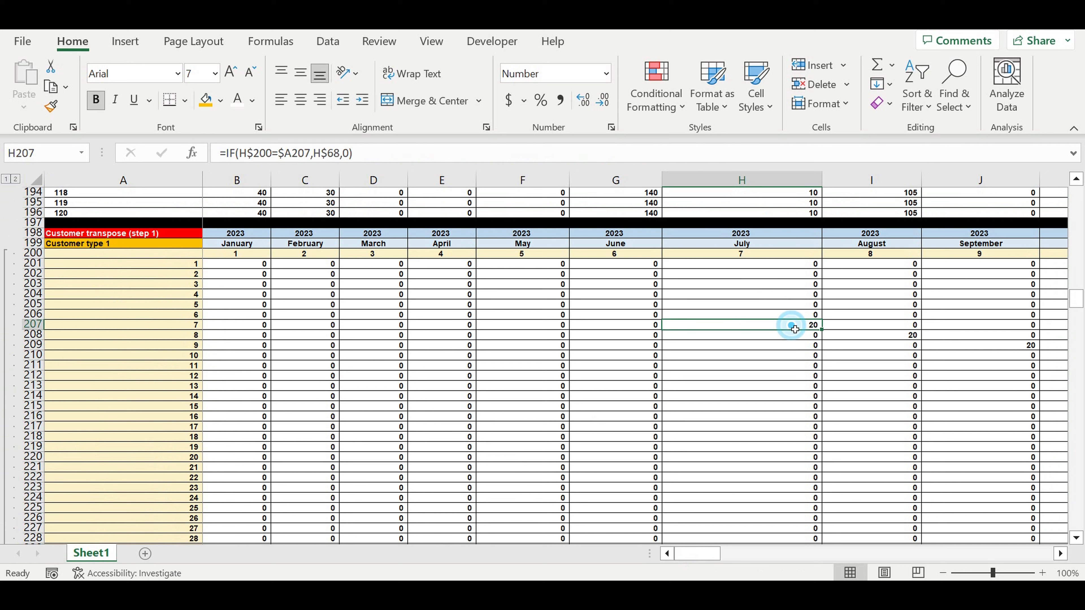
pyautogui.click(883, 246)
pyautogui.click(894, 337)
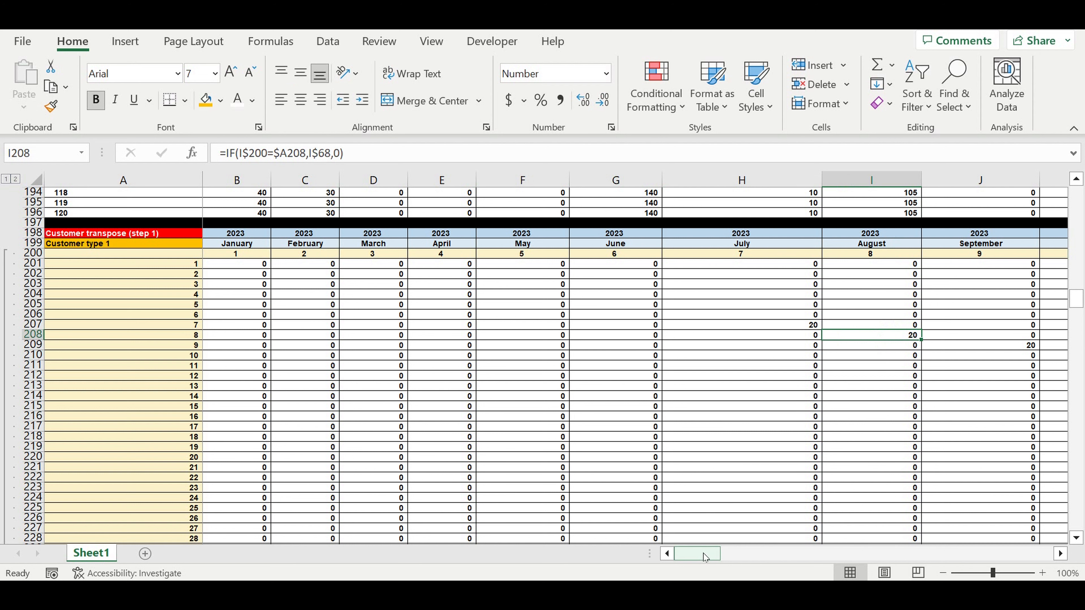
# Examine the Totals column of the Customer transpose (step 1) block, including the sums for lifecycle rows 1 to 16 in DR201:DR216
pyautogui.moveTo(700, 553); pyautogui.dragTo(1073, 525)
pyautogui.moveTo(1039, 265); pyautogui.dragTo(1039, 421)
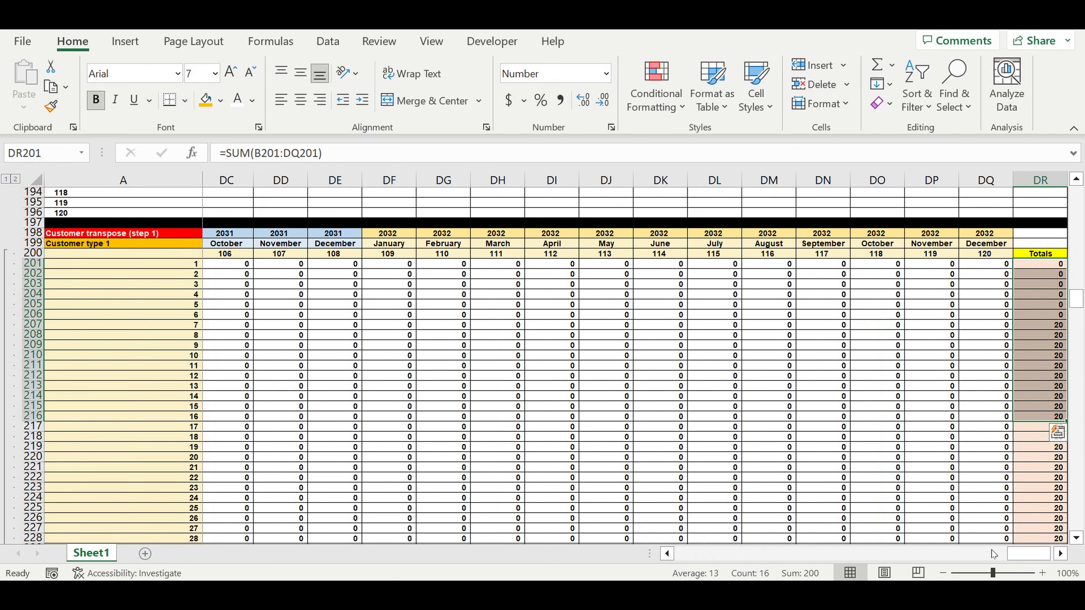
pyautogui.moveTo(1018, 559); pyautogui.dragTo(688, 556)
pyautogui.scroll(-15, 350, 373)
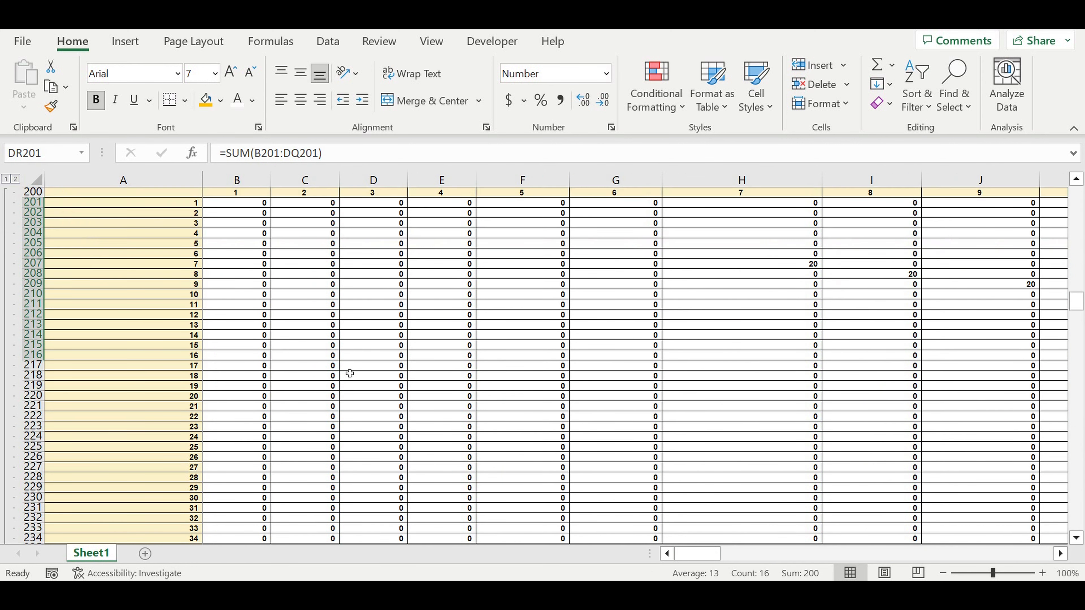
# Start a VLOOKUP formula in B3186 of the direct costs block with lifecycle cell B1689 as the lookup value
pyautogui.moveTo(1076, 328); pyautogui.dragTo(1078, 464)
pyautogui.click(242, 387)
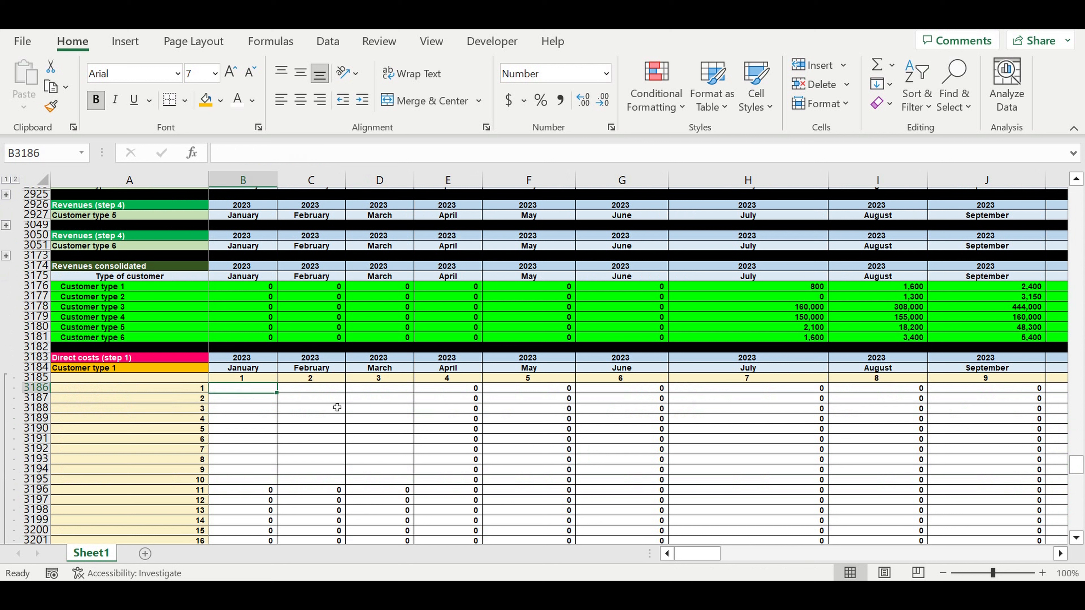
pyautogui.write('=vl')
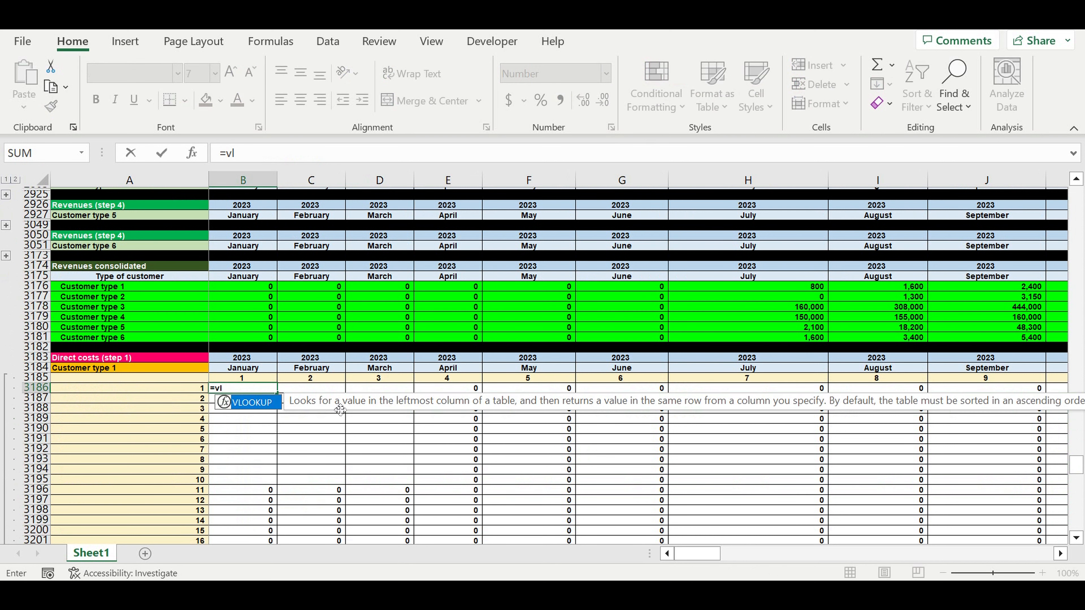
pyautogui.doubleClick(245, 403)
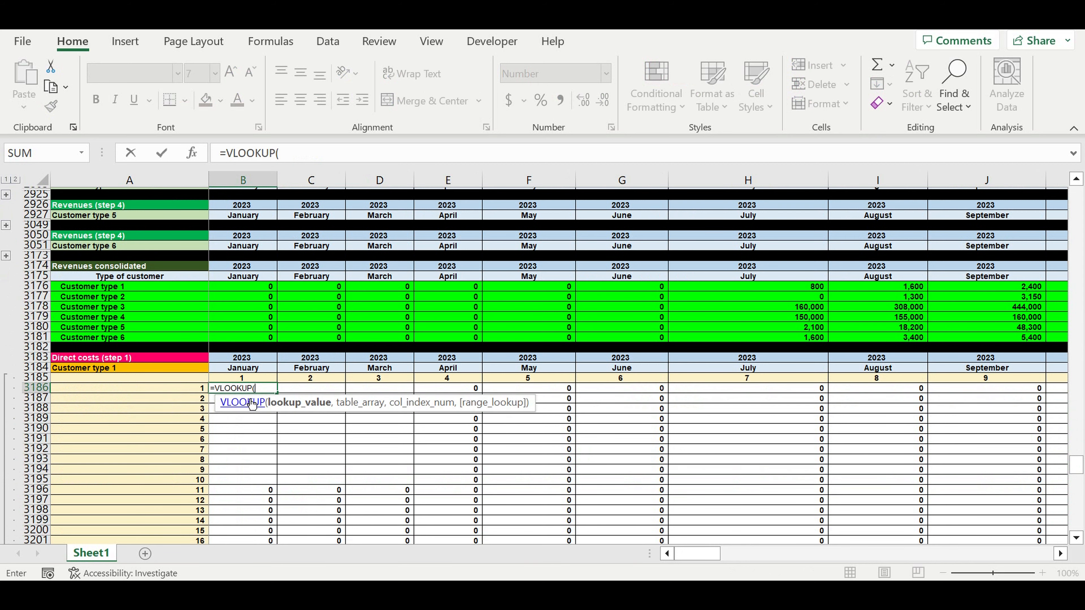
pyautogui.scroll(6, 417, 386)
pyautogui.scroll(15, 417, 386)
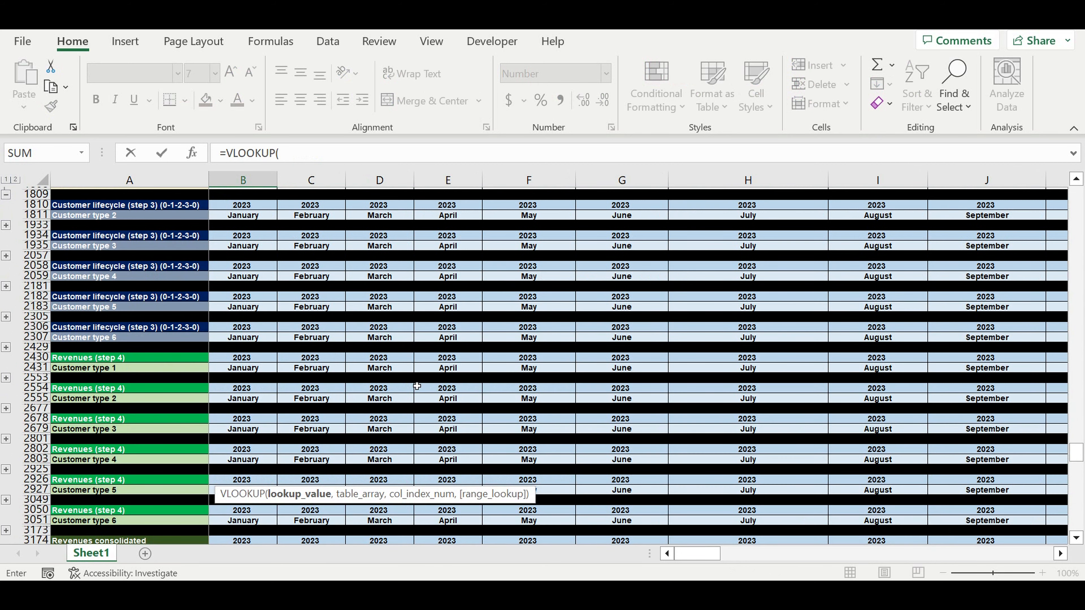
pyautogui.scroll(14, 417, 386)
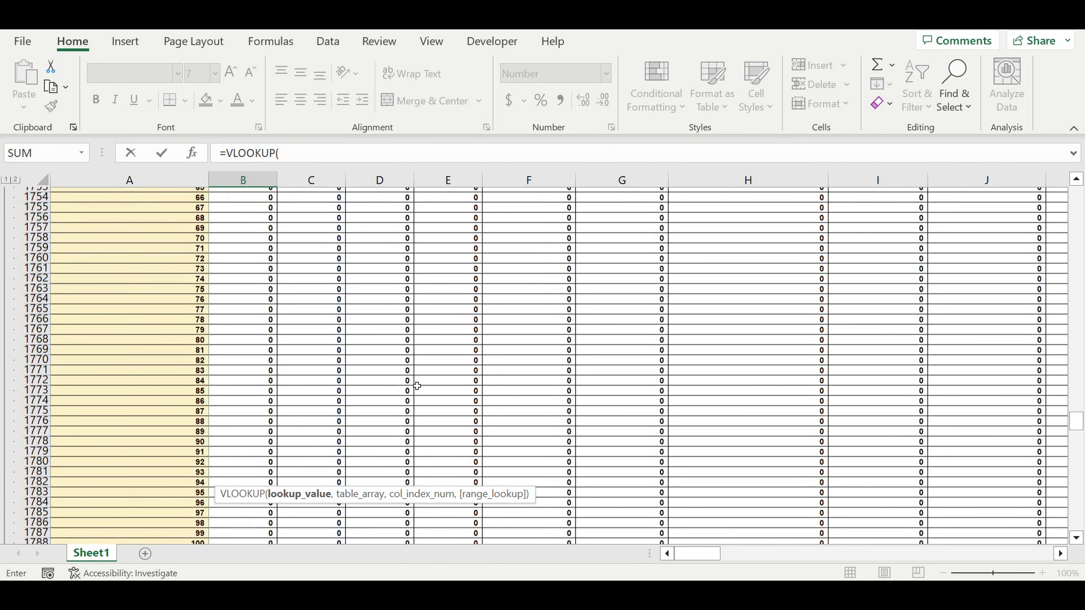
pyautogui.scroll(14, 417, 386)
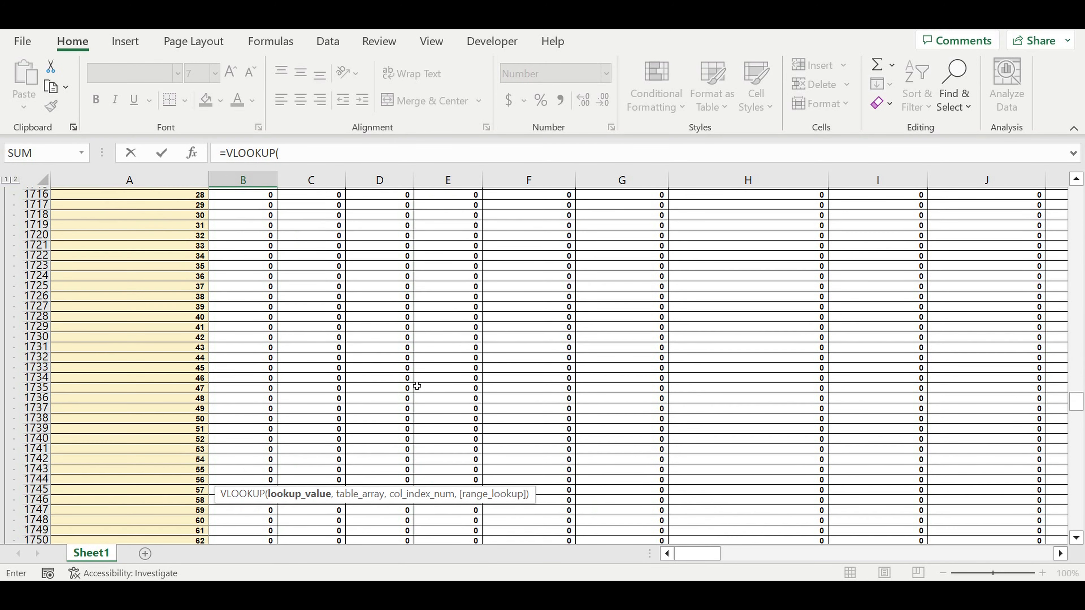
pyautogui.scroll(1, 417, 386)
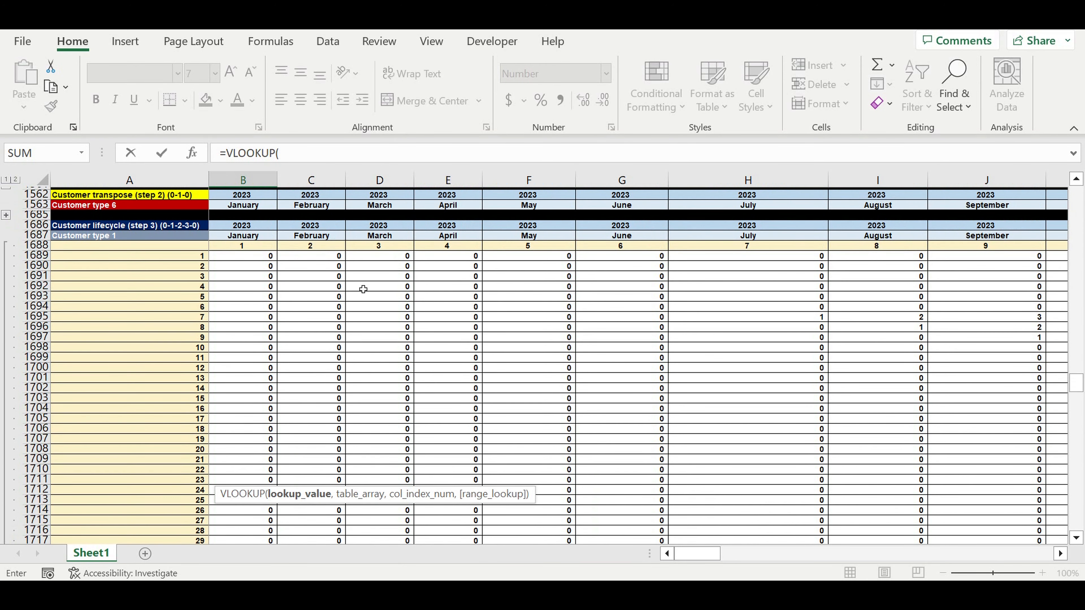
pyautogui.click(247, 257)
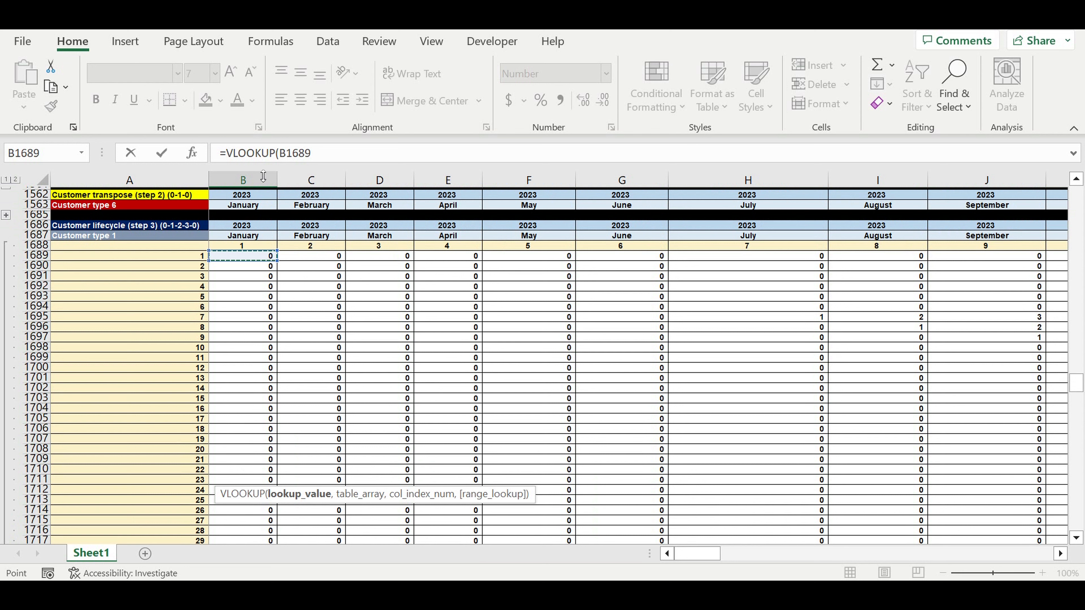
pyautogui.click(345, 161)
pyautogui.write(',')
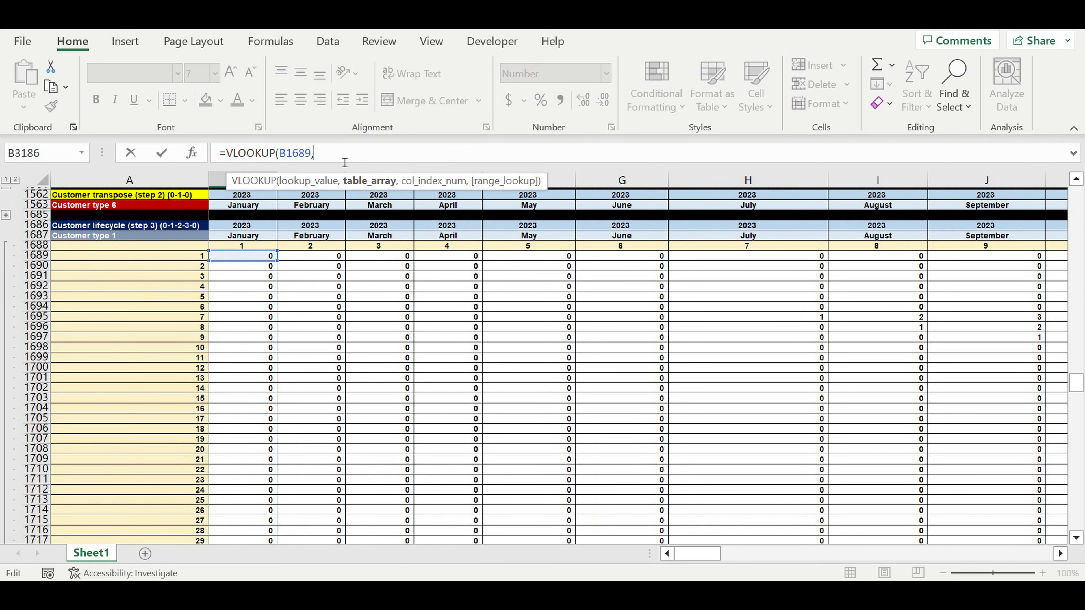
# Set the VLOOKUP table array to the transposed revenue and direct cost data in A77:M196
pyautogui.scroll(20, 532, 297)
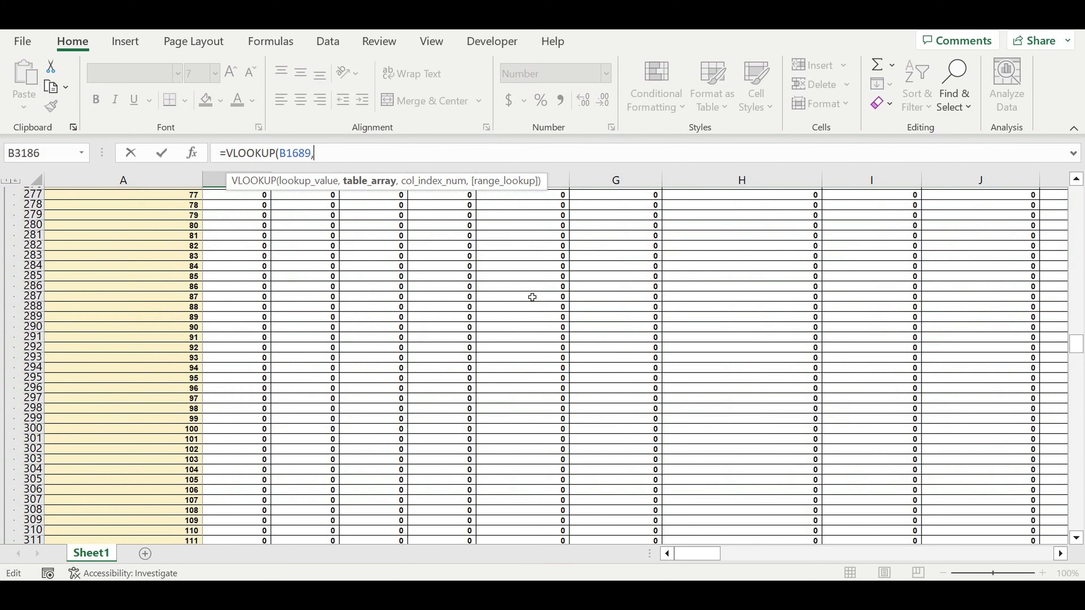
pyautogui.scroll(20, 532, 297)
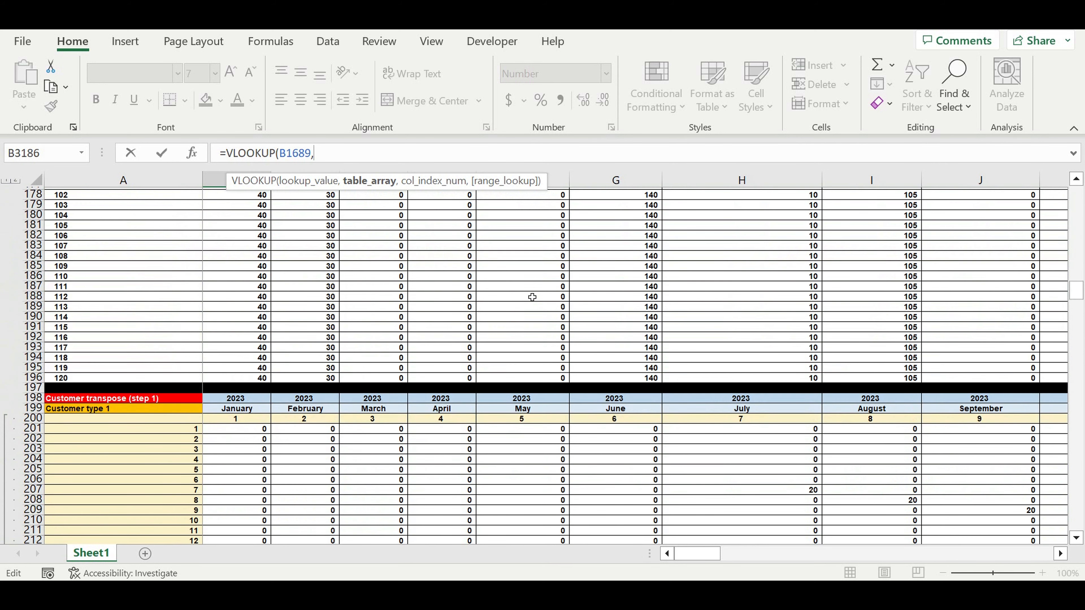
pyautogui.scroll(20, 532, 297)
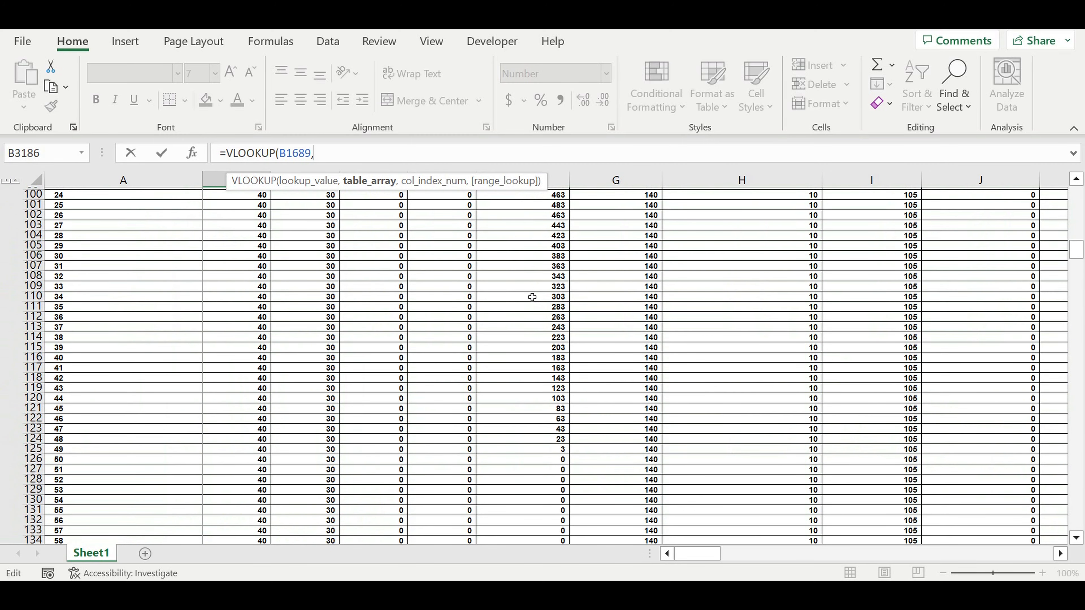
pyautogui.scroll(13, 541, 301)
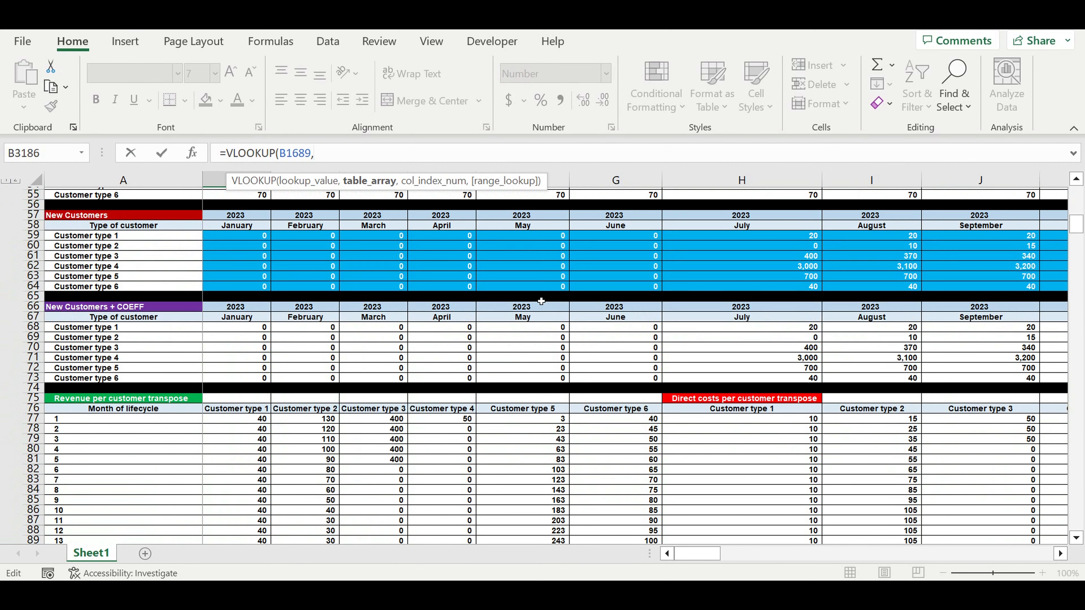
pyautogui.scroll(-1, 541, 302)
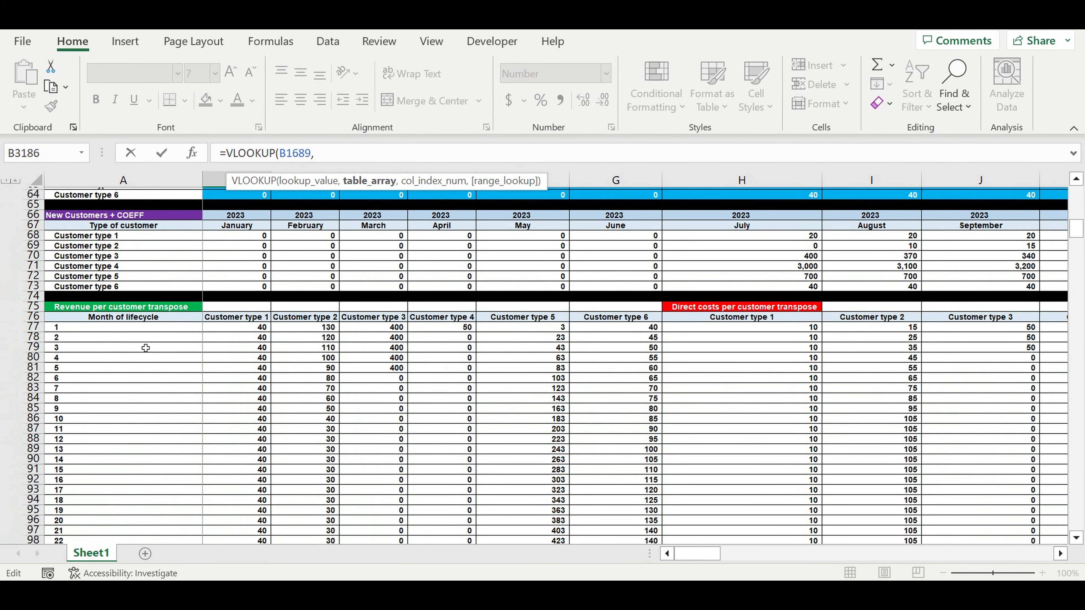
pyautogui.click(113, 328)
pyautogui.moveTo(123, 331); pyautogui.dragTo(471, 345)
pyautogui.moveTo(790, 351); pyautogui.dragTo(873, 520)
pyautogui.click(396, 153)
pyautogui.write(',')
# Make the table array reference fully absolute as $A$77:$M$196
pyautogui.click(314, 154)
pyautogui.write('$A77:M196,')
pyautogui.press('Right')
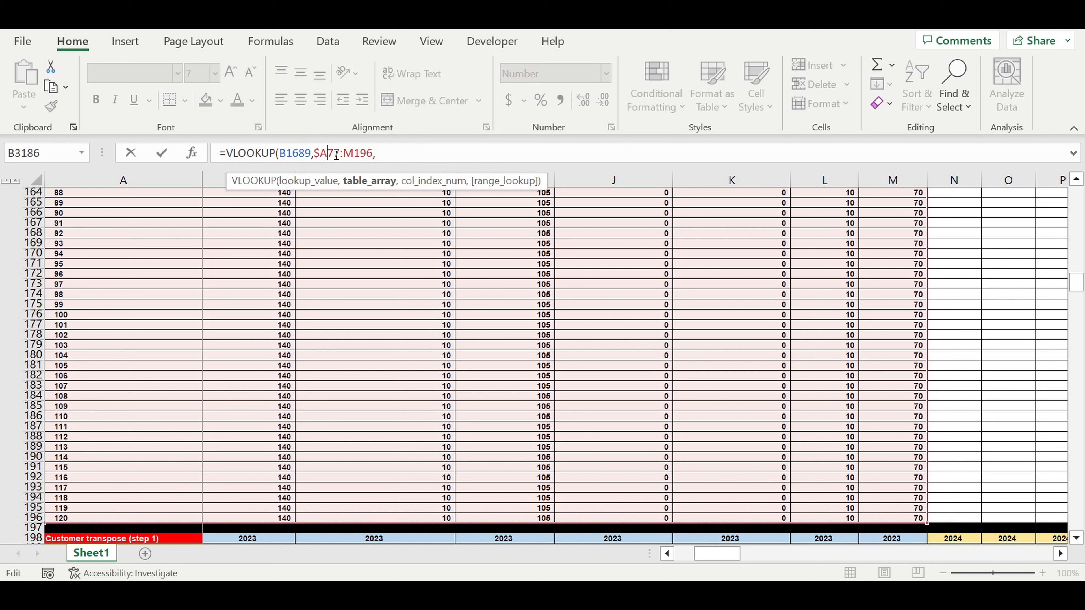
pyautogui.write('$')
pyautogui.press('Right')
pyautogui.press('Right')
pyautogui.press('Right')
pyautogui.write('$')
pyautogui.press('Right')
pyautogui.write('$')
pyautogui.click(416, 160)
# Complete the VLOOKUP with column index 8 for Customer type 1 direct costs and 0 for an exact match
pyautogui.scroll(20, 463, 283)
pyautogui.scroll(16, 462, 283)
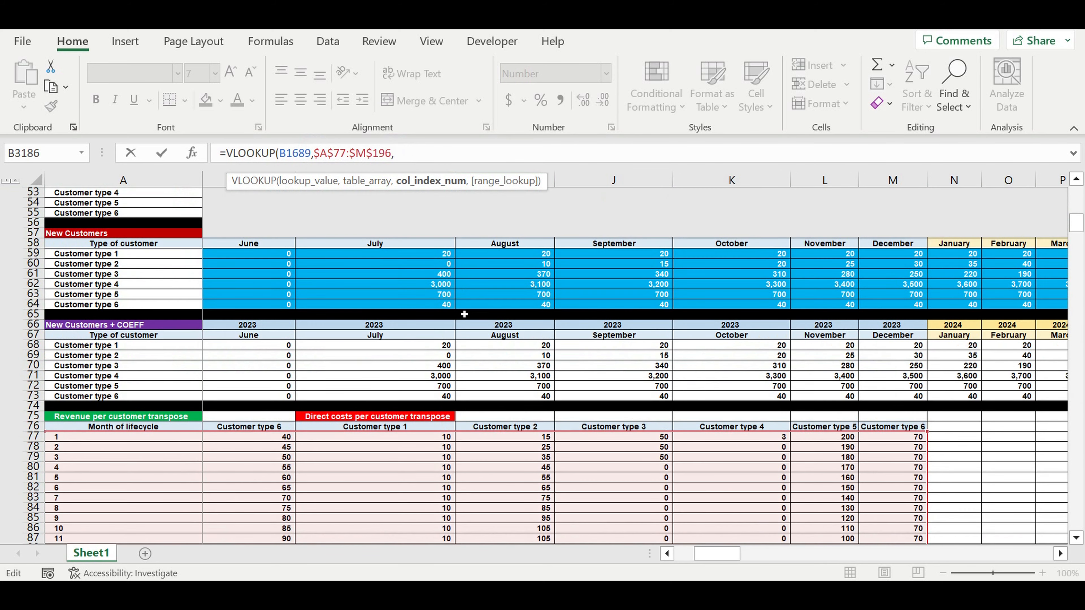
pyautogui.scroll(-1, 465, 314)
pyautogui.moveTo(706, 554); pyautogui.dragTo(687, 558)
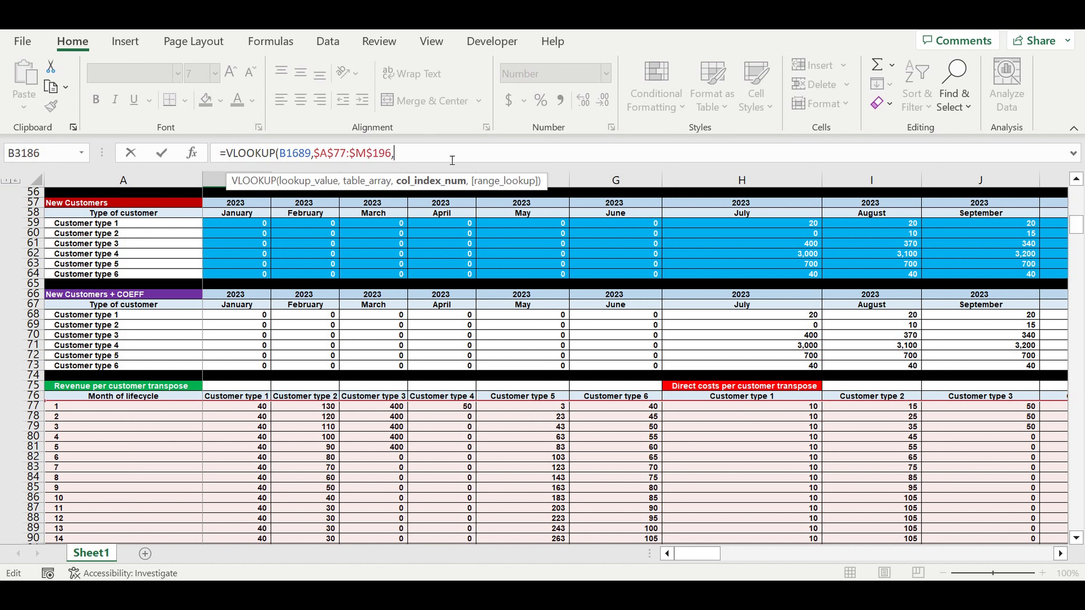
pyautogui.write('8,0')
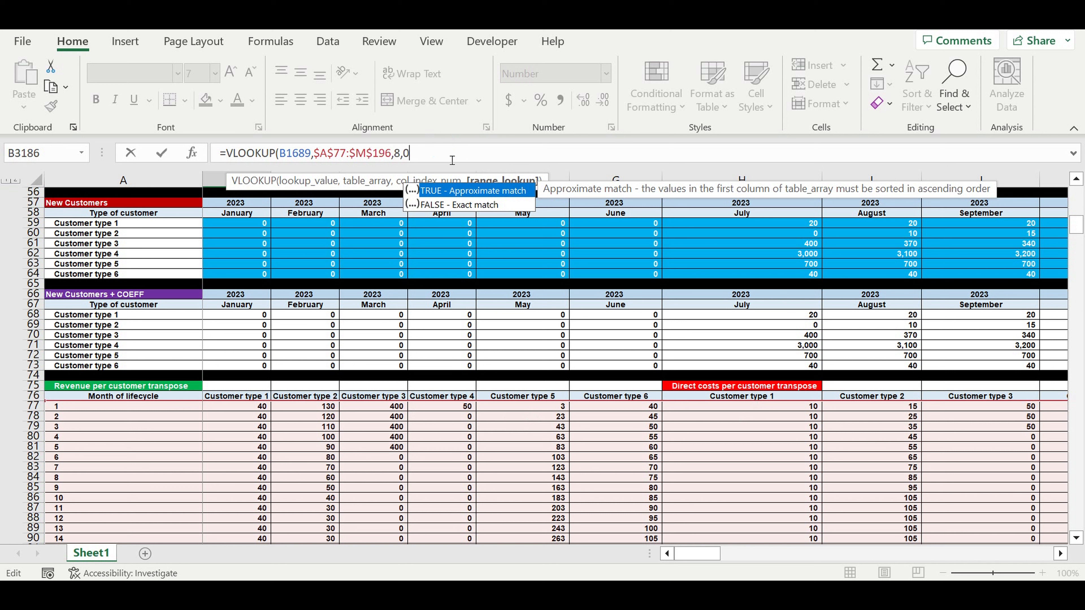
pyautogui.write(')')
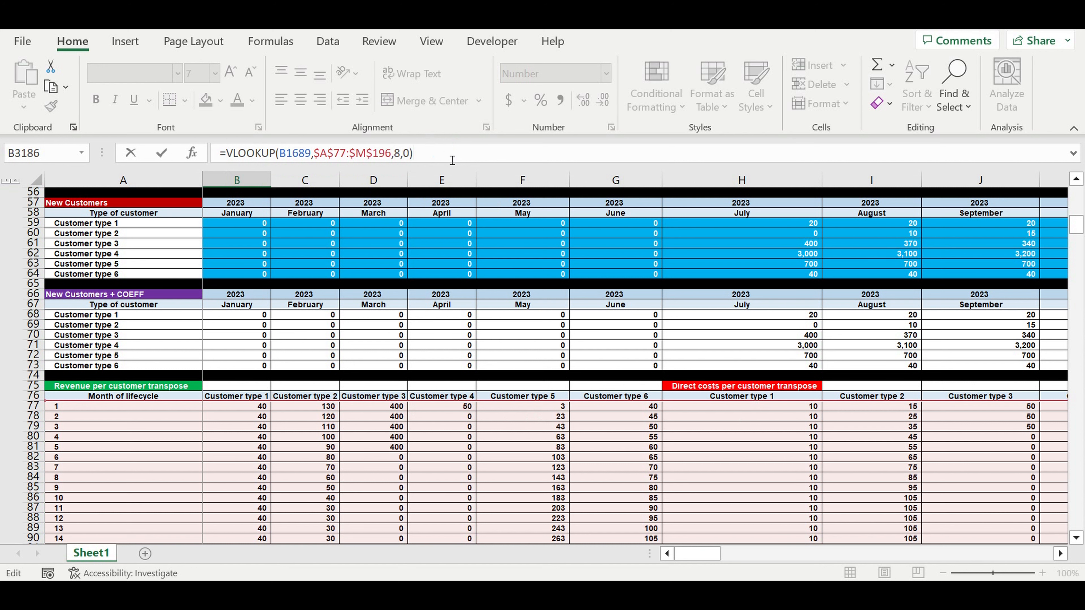
pyautogui.write('*')
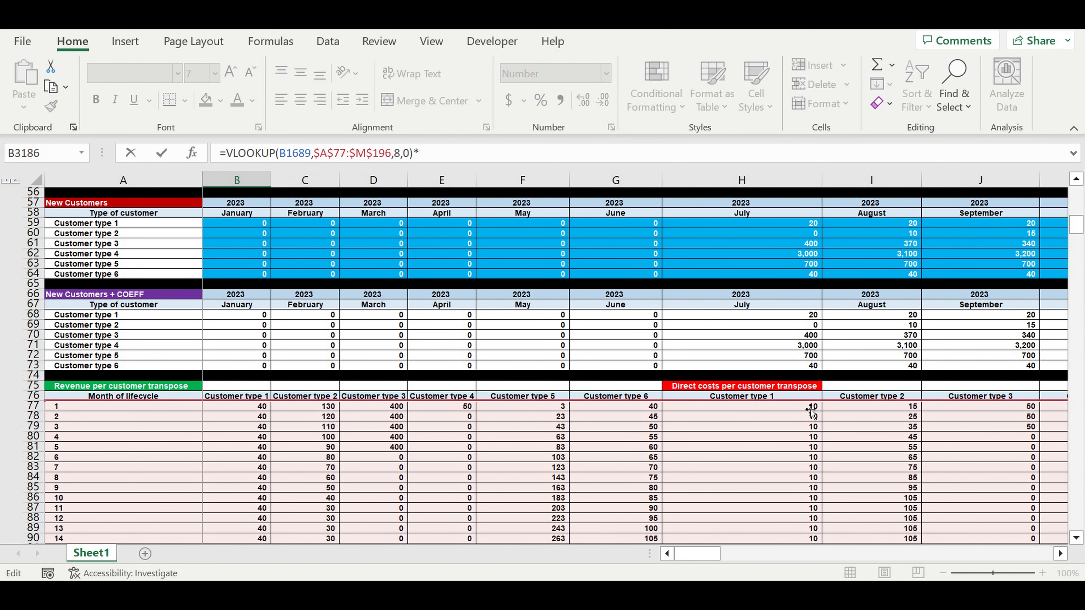
# Multiply the VLOOKUP by the Customer type 1 transpose total in DR201, with its column locked as $DR201
pyautogui.scroll(-20, 811, 412)
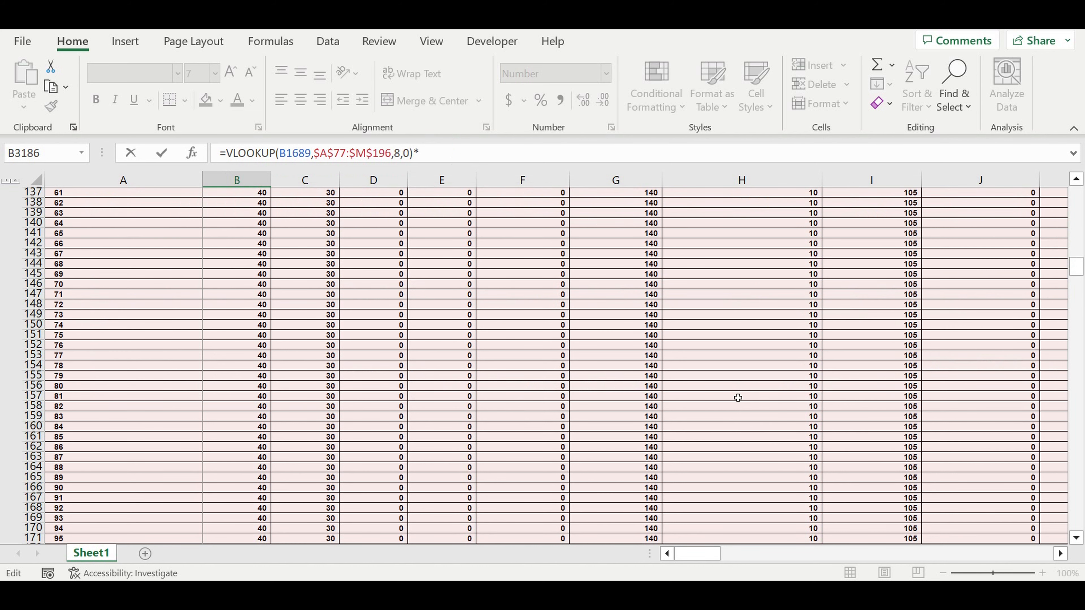
pyautogui.scroll(-8, 738, 399)
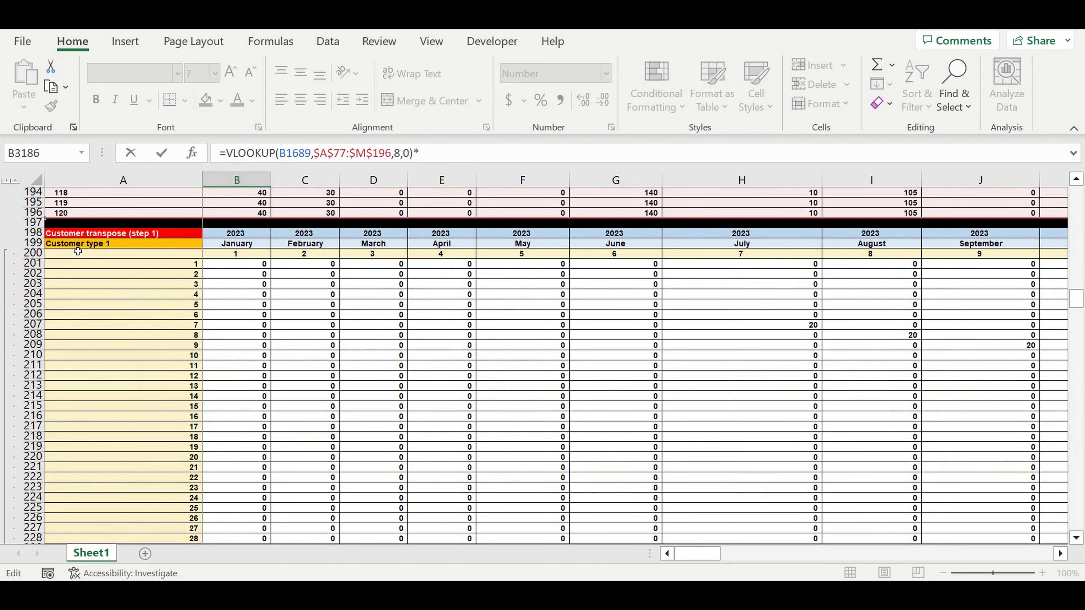
pyautogui.moveTo(694, 554); pyautogui.dragTo(1043, 555)
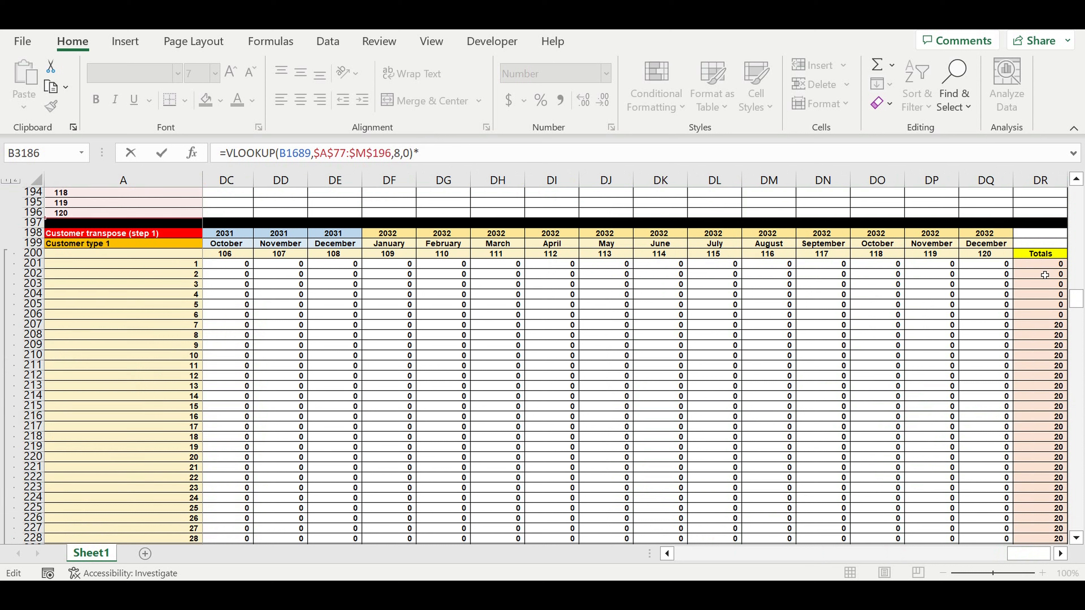
pyautogui.click(1042, 264)
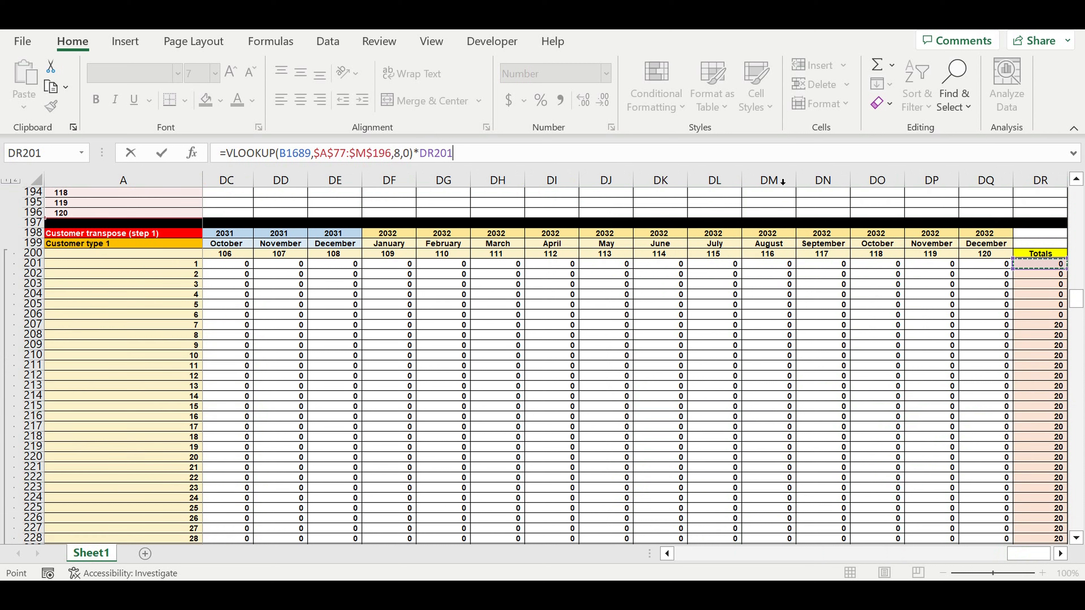
pyautogui.click(420, 154)
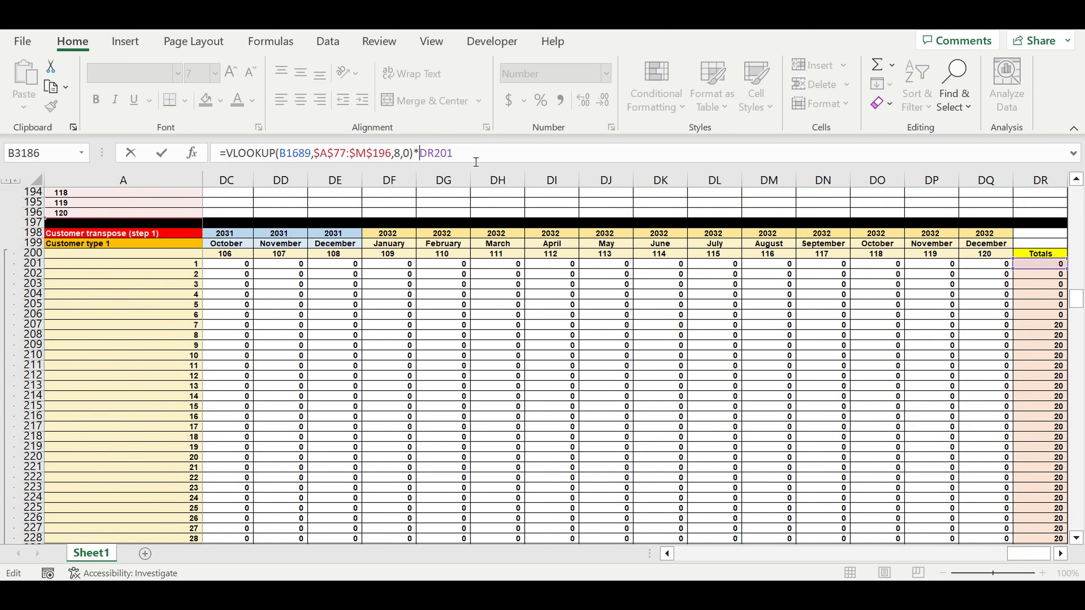
pyautogui.write('$')
pyautogui.write('if')
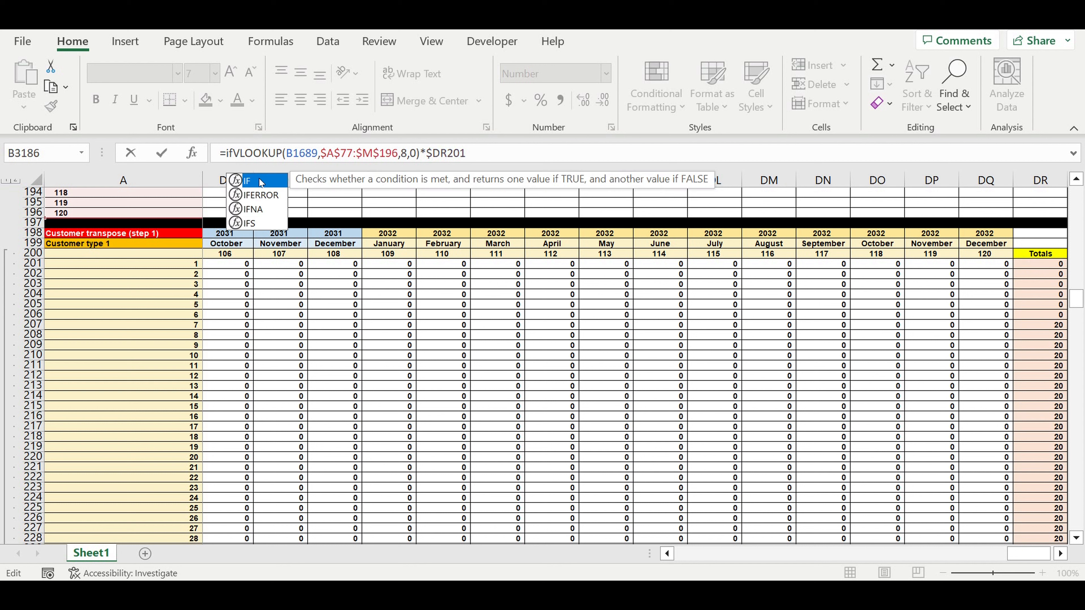
# Wrap the B3186 formula in IFERROR with 0 as the error value and enter it
pyautogui.doubleClick(261, 195)
pyautogui.click(528, 157)
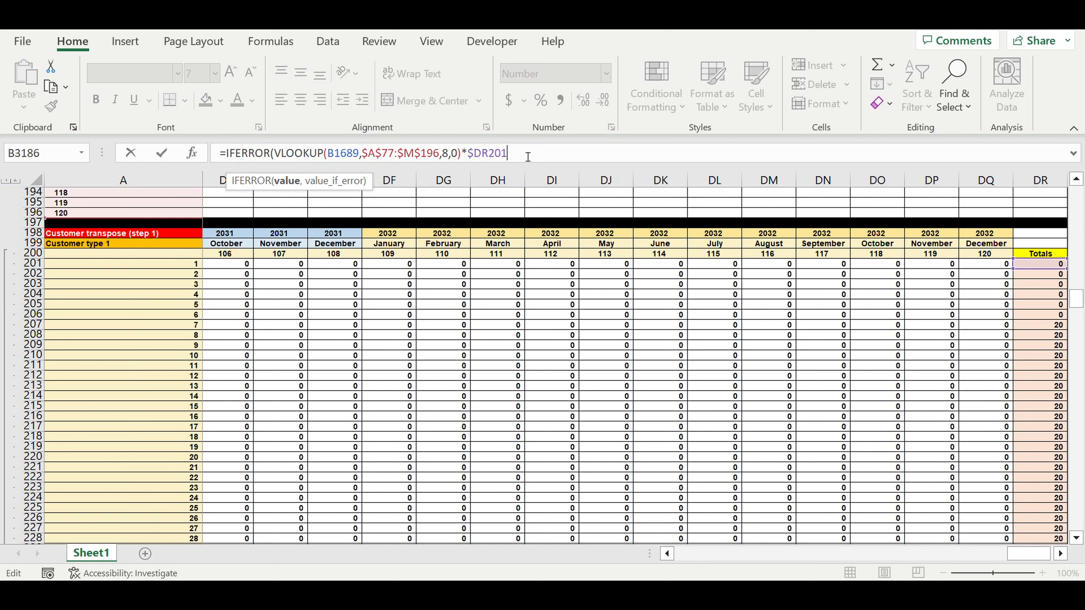
pyautogui.write(',0')
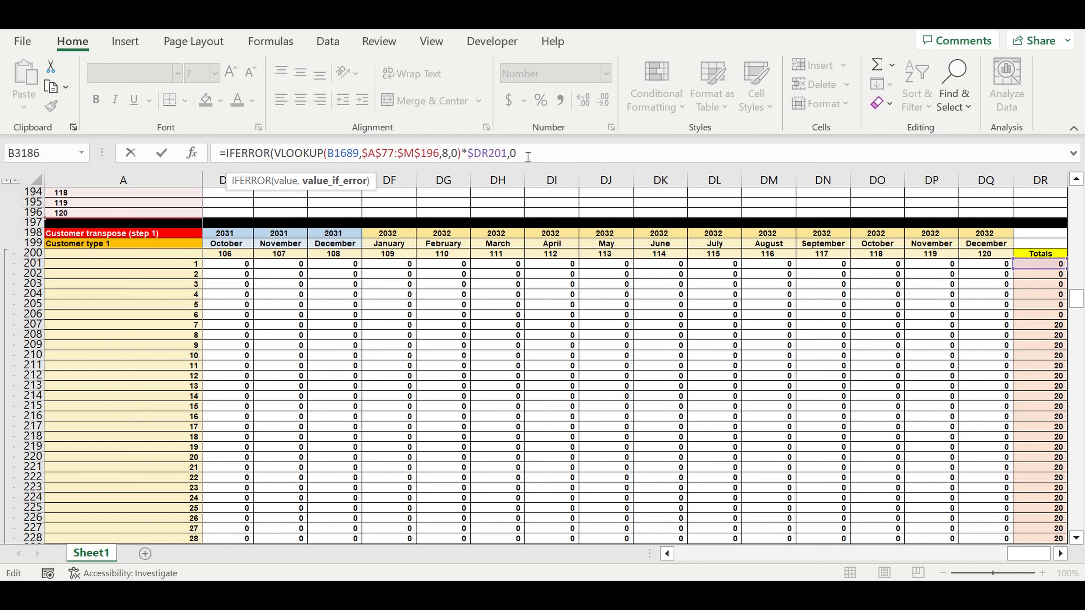
pyautogui.write(')')
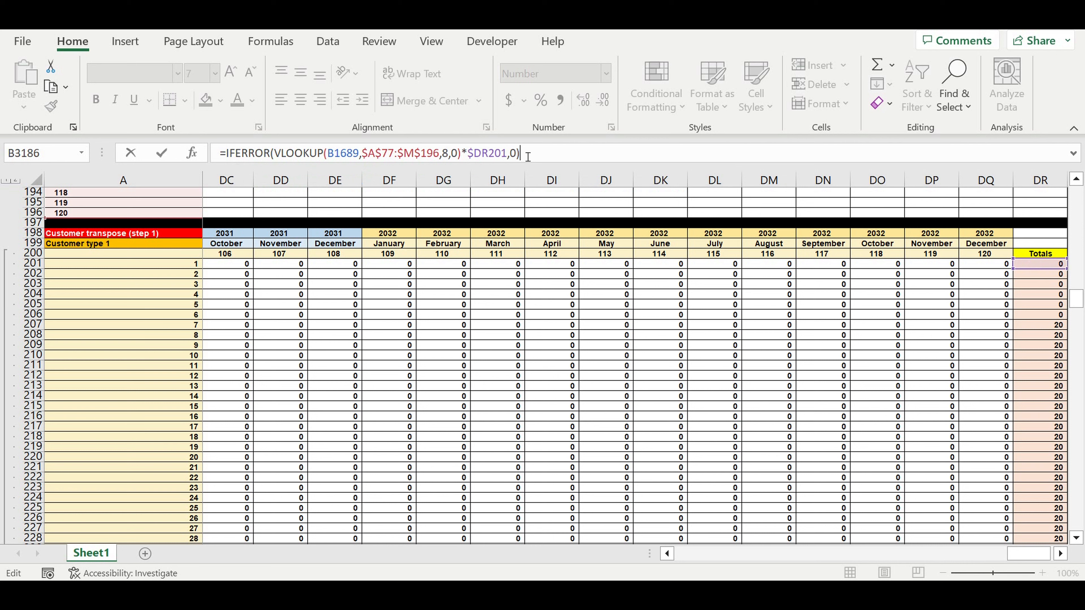
pyautogui.press('Return')
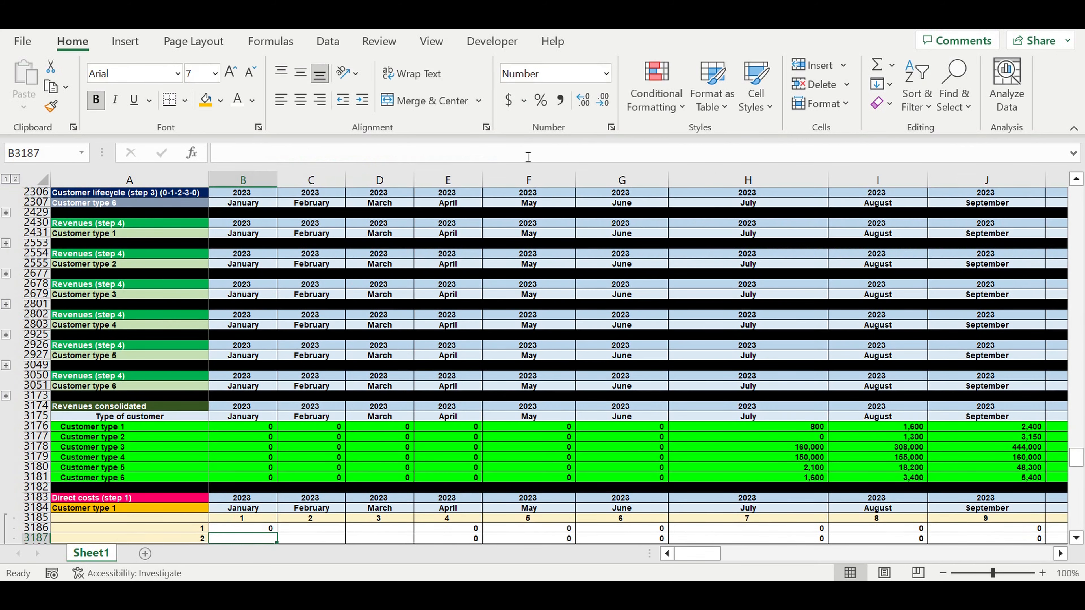
# Fill the B3186 formula across all months and lifecycle rows of the Customer type 1 direct costs block, through DQ3305
pyautogui.scroll(-7, 448, 431)
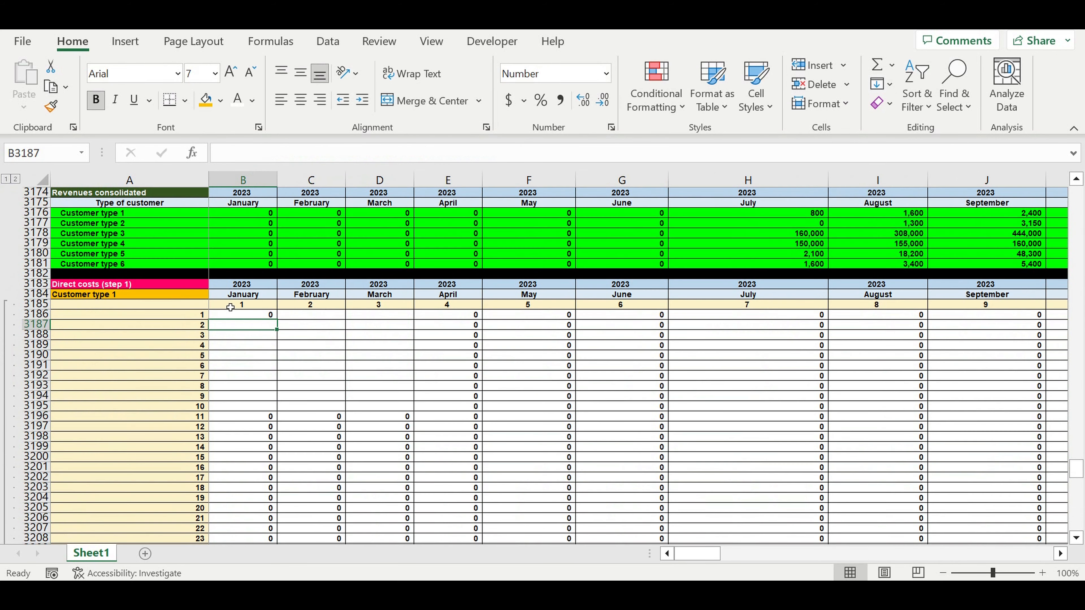
pyautogui.click(260, 314)
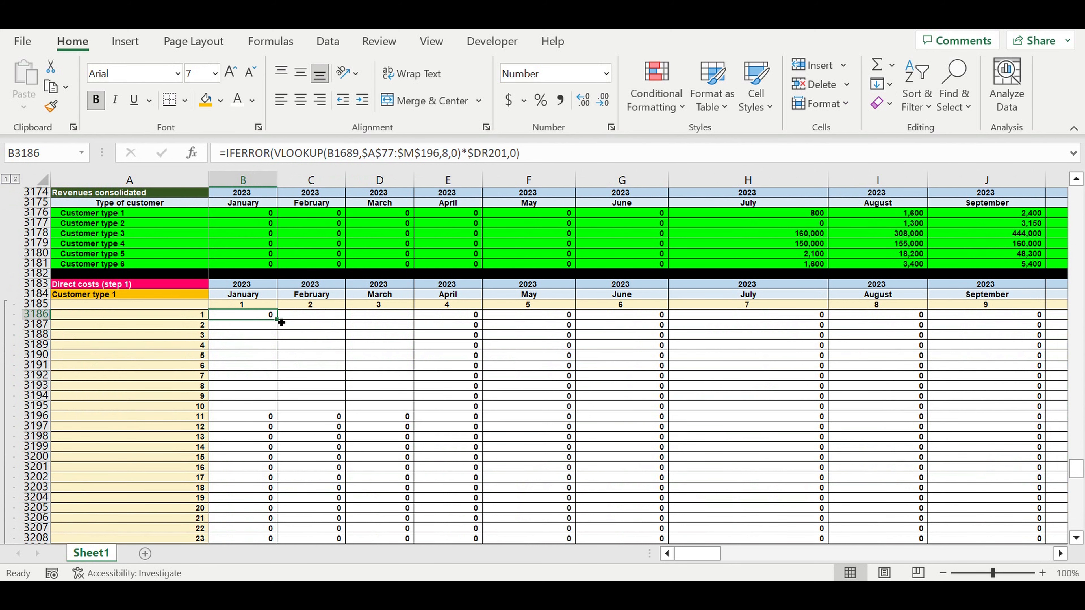
pyautogui.moveTo(281, 322); pyautogui.dragTo(904, 460)
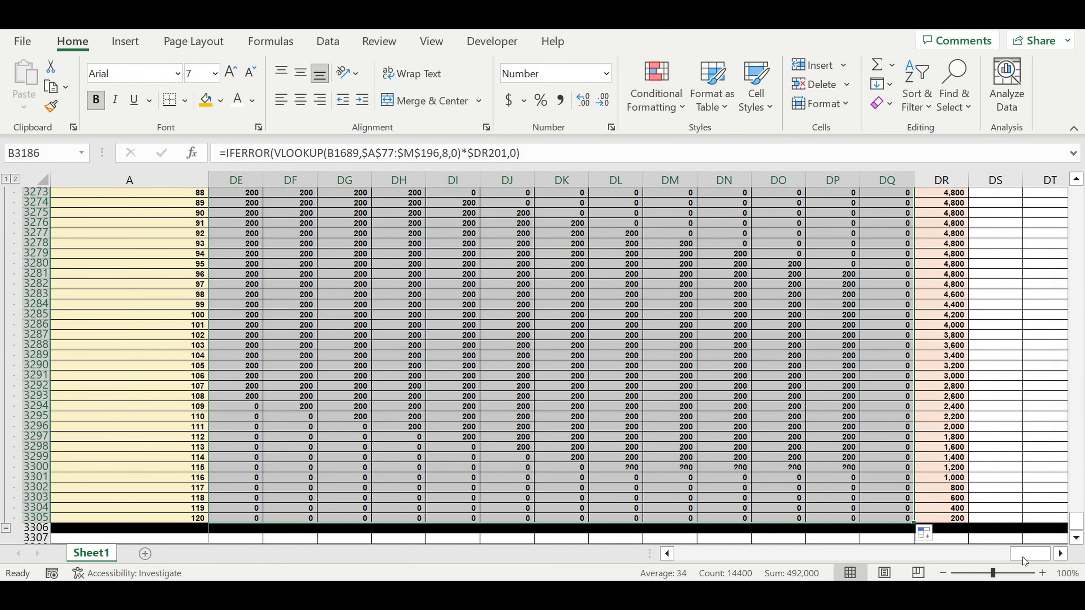
# Examine the Customer type 1 direct costs in row 3192 from July 2023 through June 2025 and the following month's formula
pyautogui.moveTo(1029, 554); pyautogui.dragTo(696, 554)
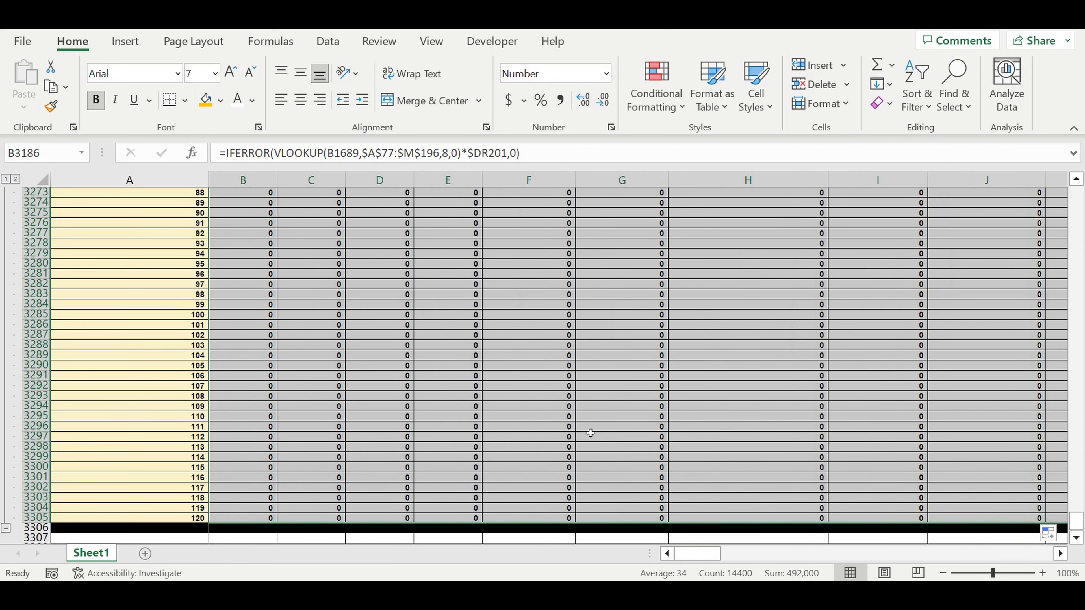
pyautogui.scroll(15, 585, 423)
pyautogui.scroll(16, 584, 415)
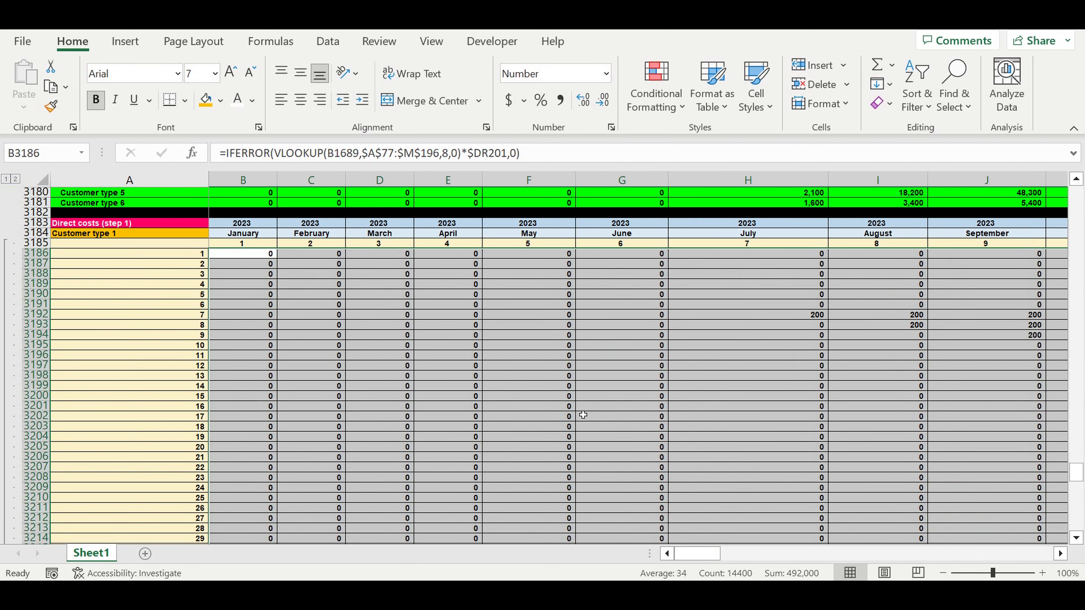
pyautogui.click(795, 319)
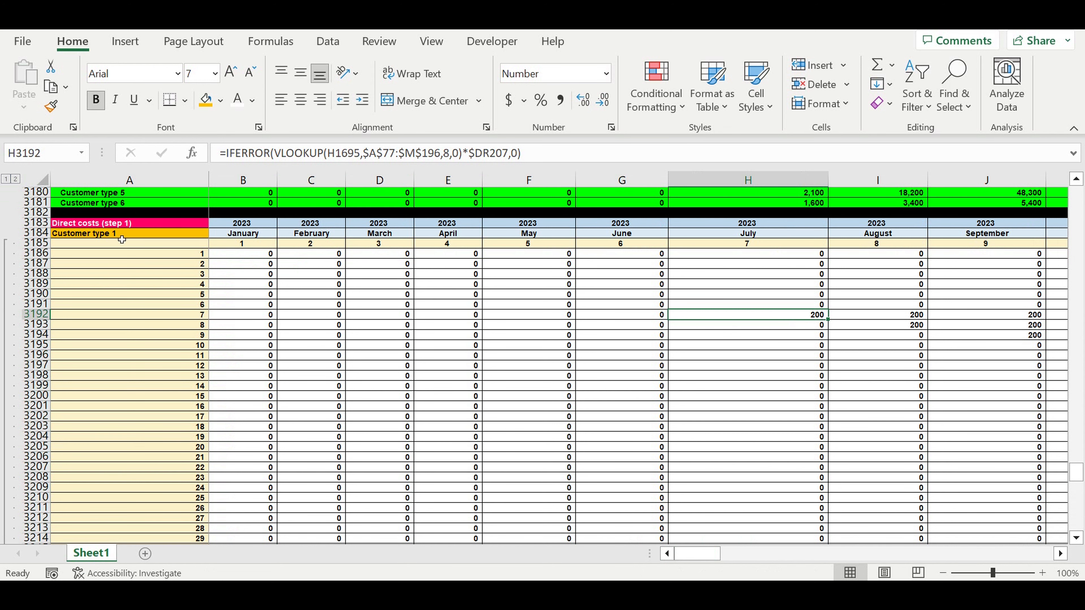
pyautogui.moveTo(808, 315); pyautogui.dragTo(959, 316)
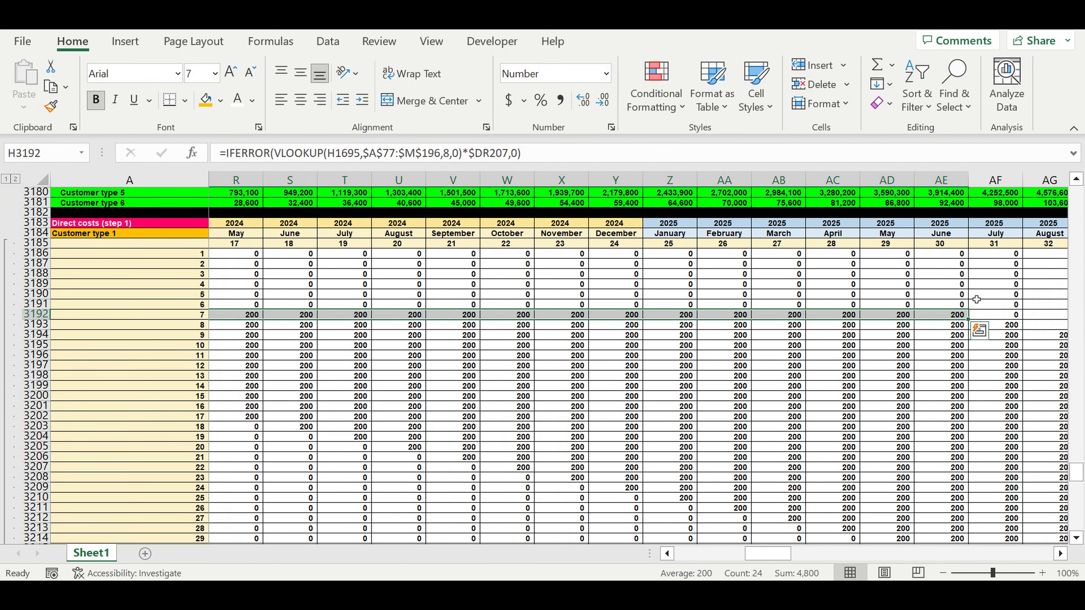
pyautogui.click(1000, 317)
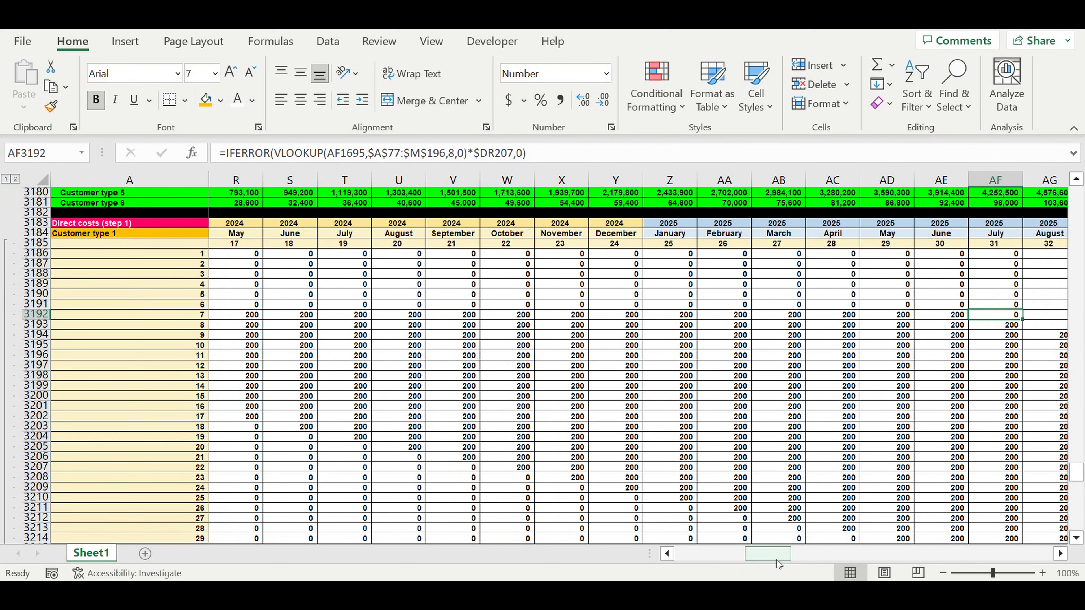
pyautogui.moveTo(777, 561); pyautogui.dragTo(722, 561)
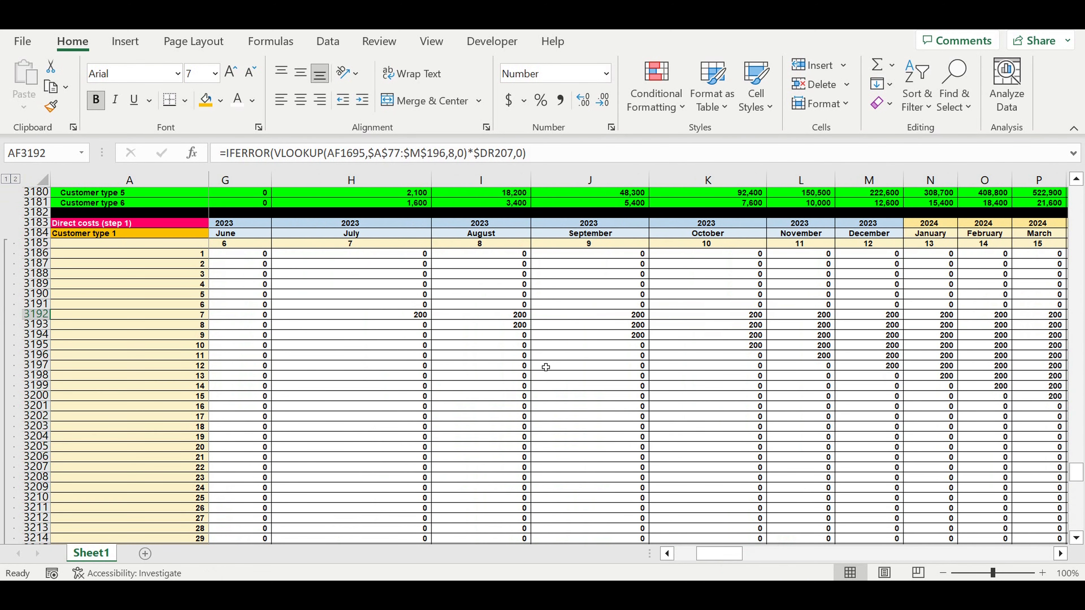
# Examine the Customer type 1 direct costs in row 3196 from November 2023 through October 2025 and the following month's formula
pyautogui.scroll(1, 546, 367)
pyautogui.click(604, 365)
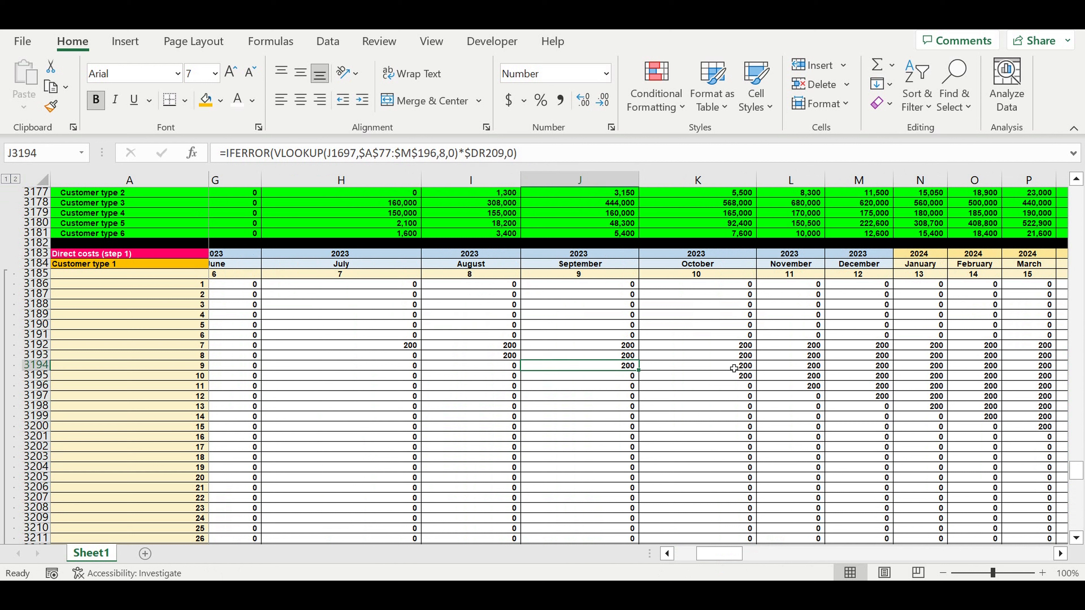
pyautogui.click(802, 367)
pyautogui.click(811, 387)
pyautogui.moveTo(811, 387); pyautogui.dragTo(530, 390)
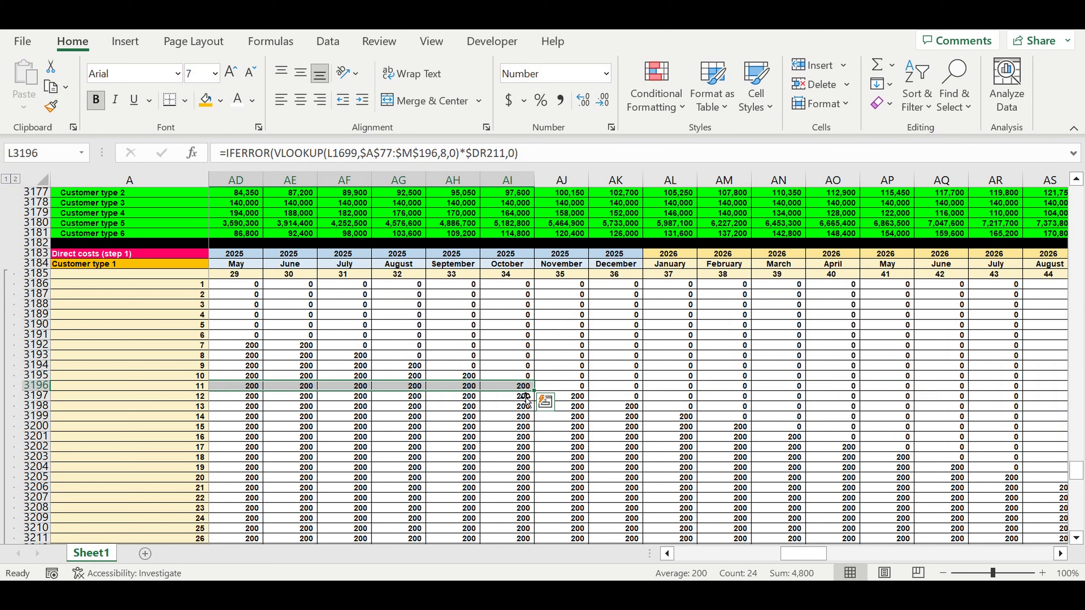
pyautogui.click(560, 391)
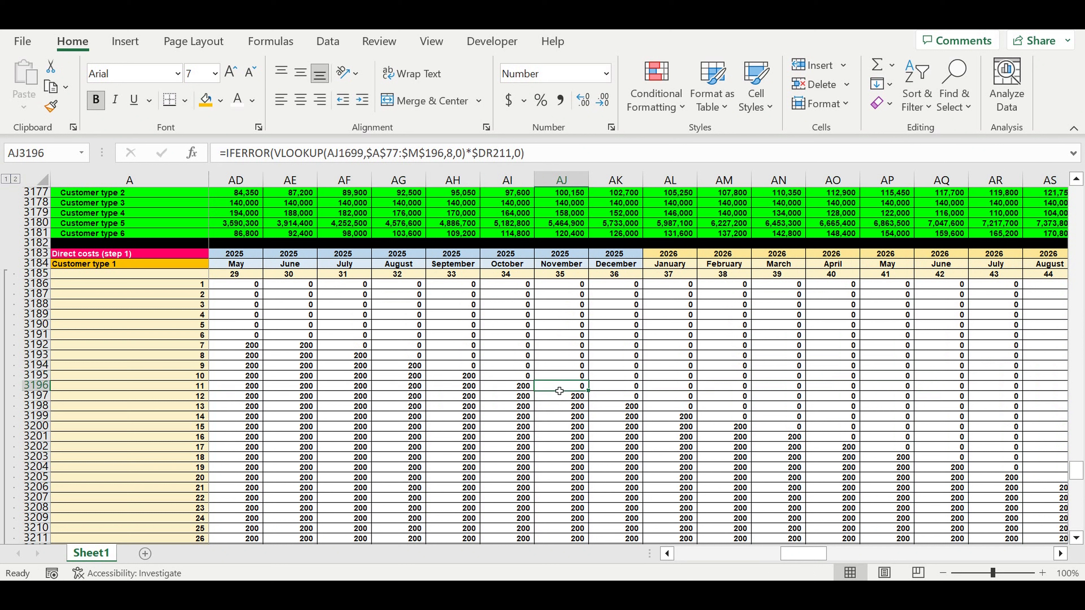
pyautogui.moveTo(807, 553); pyautogui.dragTo(629, 557)
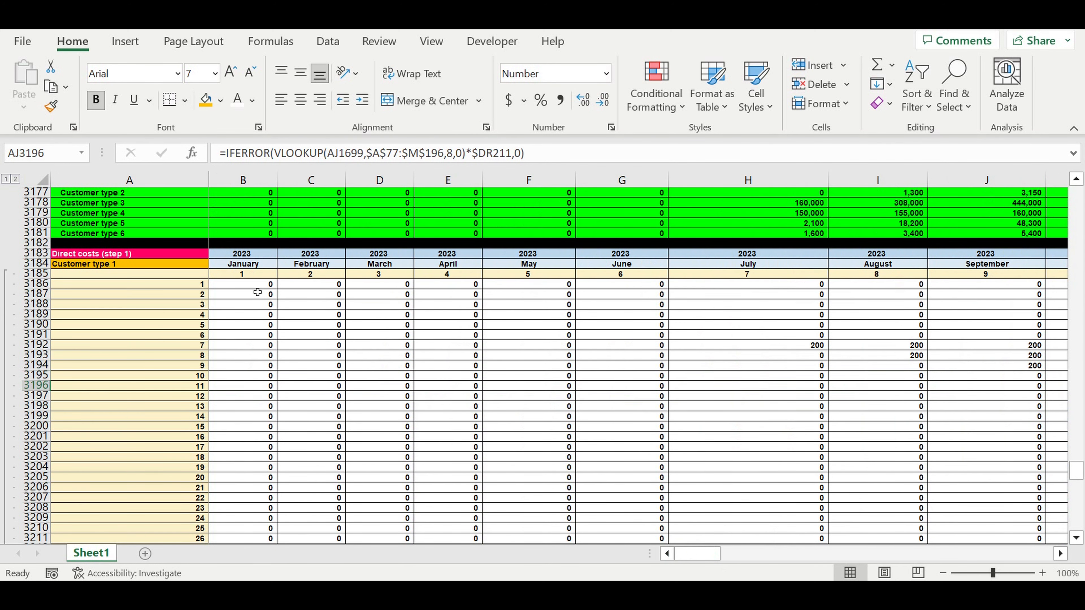
# Collapse the Customer type 1 direct costs block and copy its entire rows 3183 to 3306
pyautogui.click(258, 286)
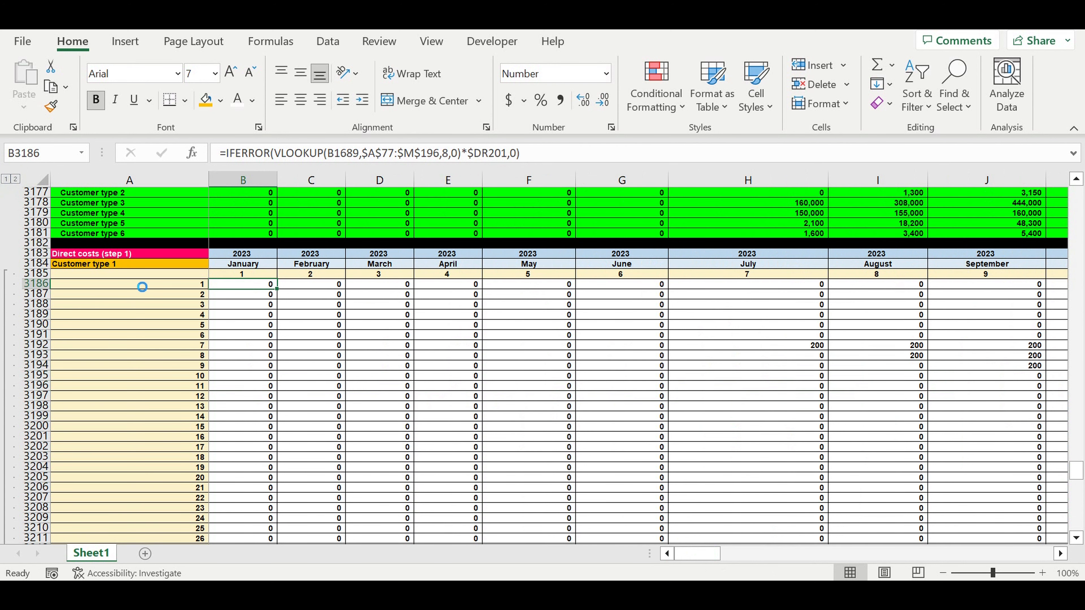
pyautogui.click(152, 314)
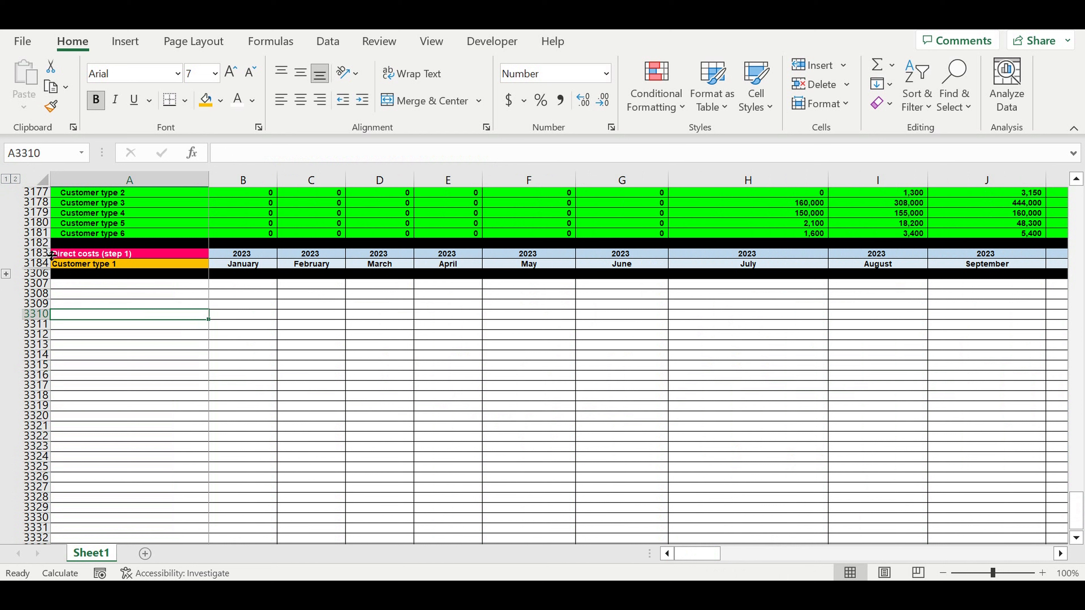
pyautogui.moveTo(39, 254); pyautogui.dragTo(35, 279)
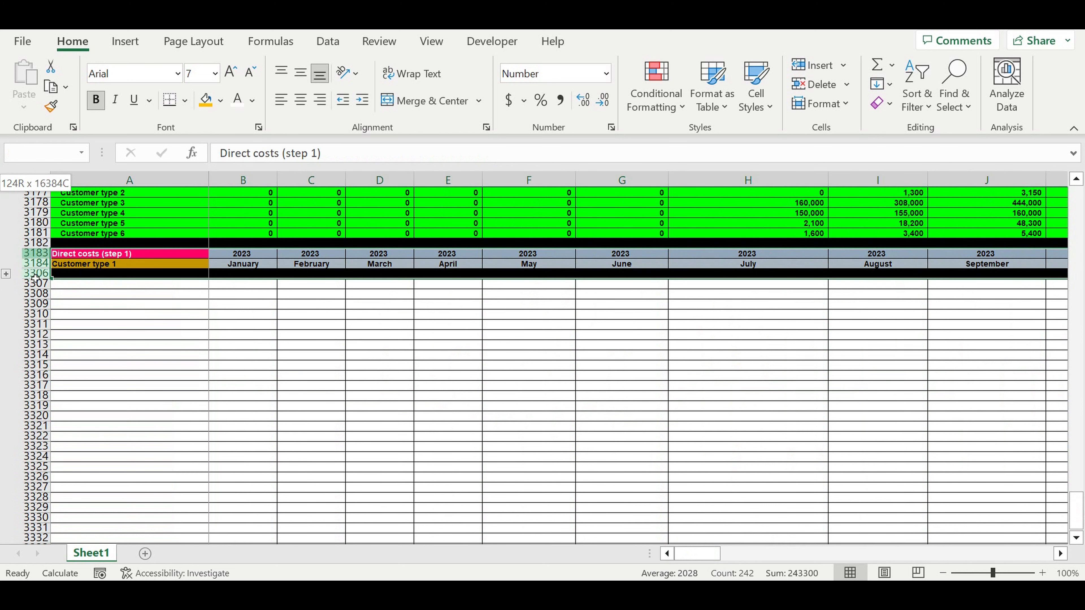
pyautogui.hotkey('ctrl', 'c')
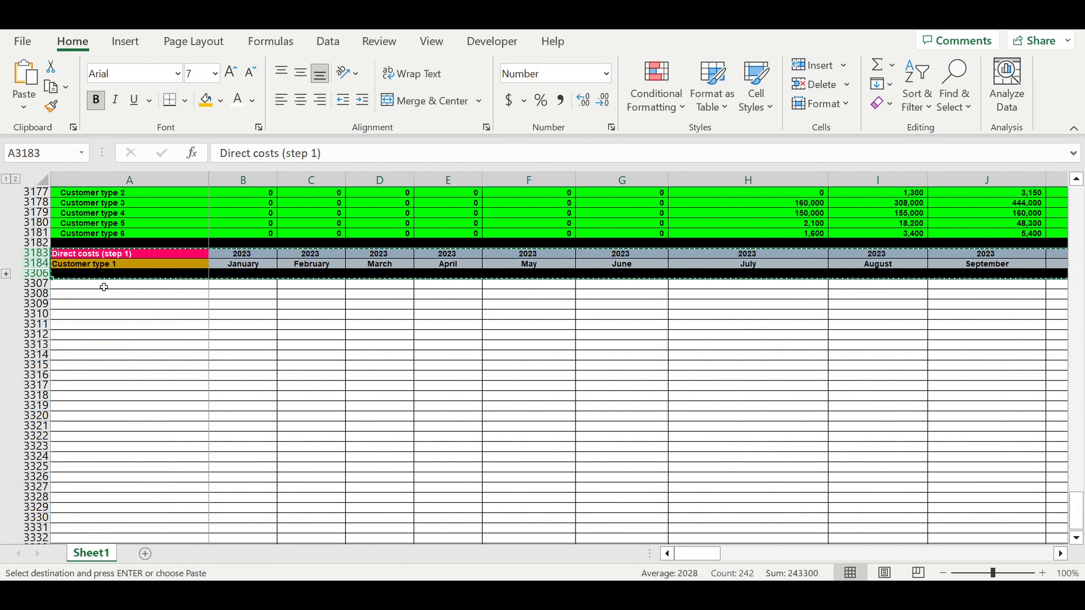
# Paste the copied direct costs block at A3307, A3431, A3555, A3679 and A3803 for Customer types 2 to 6
pyautogui.click(103, 287)
pyautogui.hotkey('ctrl', 'v')
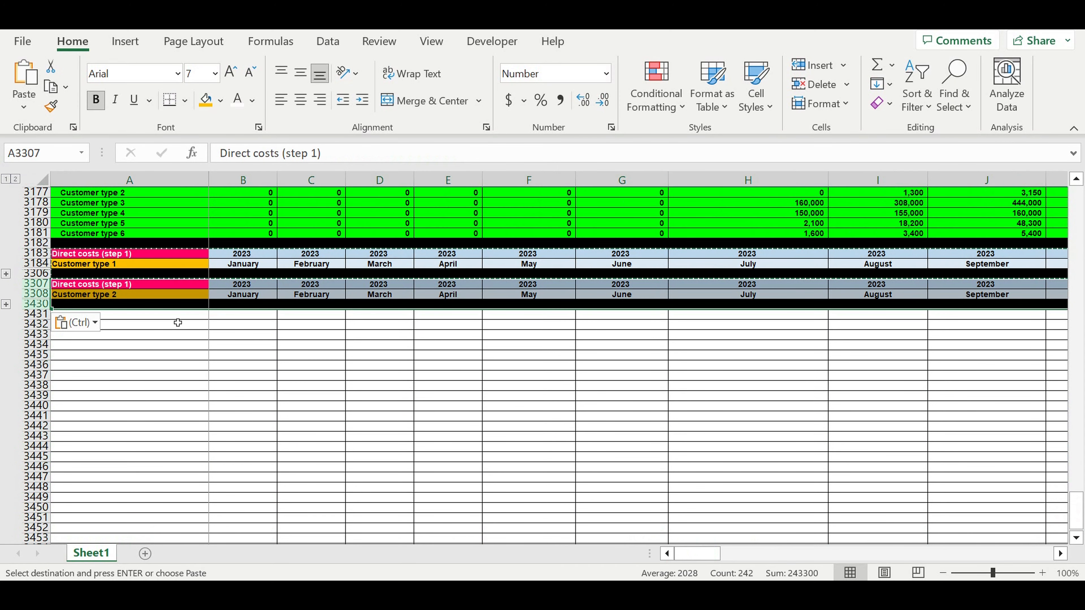
pyautogui.click(184, 314)
pyautogui.hotkey('ctrl', 'v')
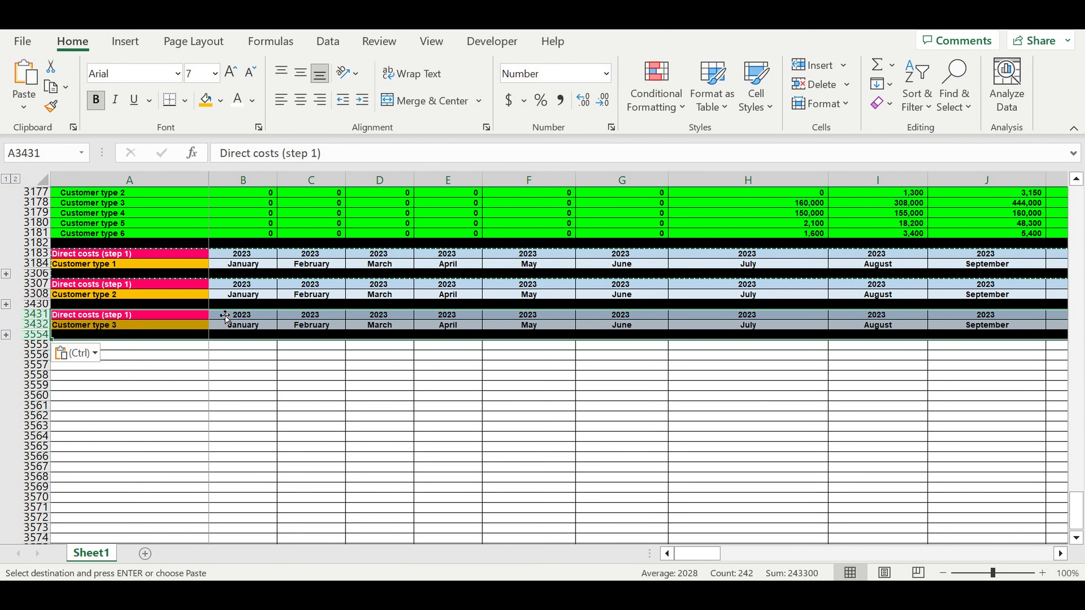
pyautogui.click(184, 345)
pyautogui.hotkey('ctrl', 'v')
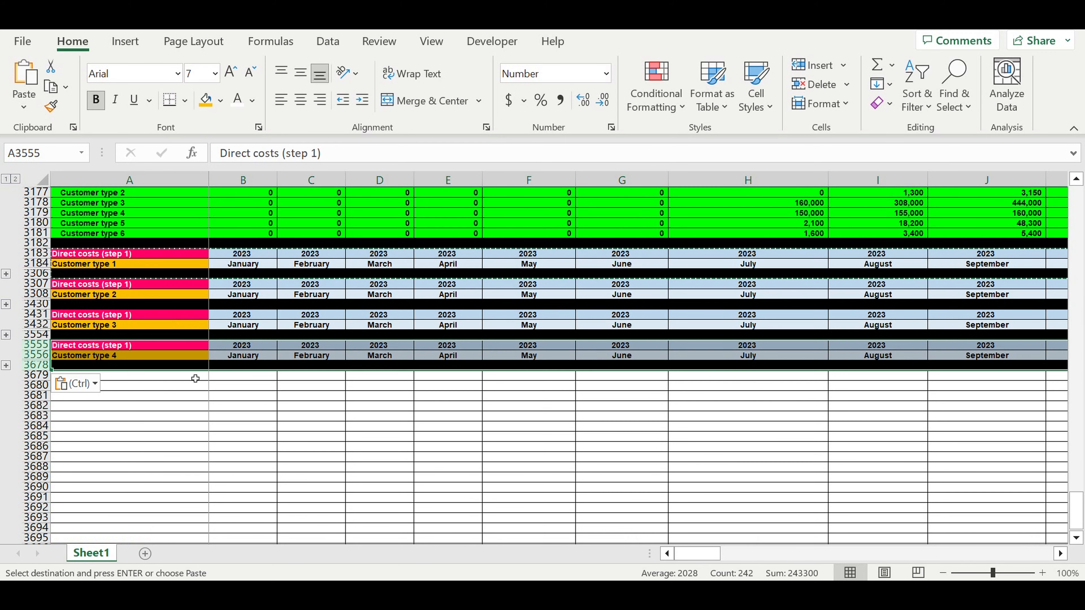
pyautogui.click(197, 376)
pyautogui.hotkey('ctrl', 'v')
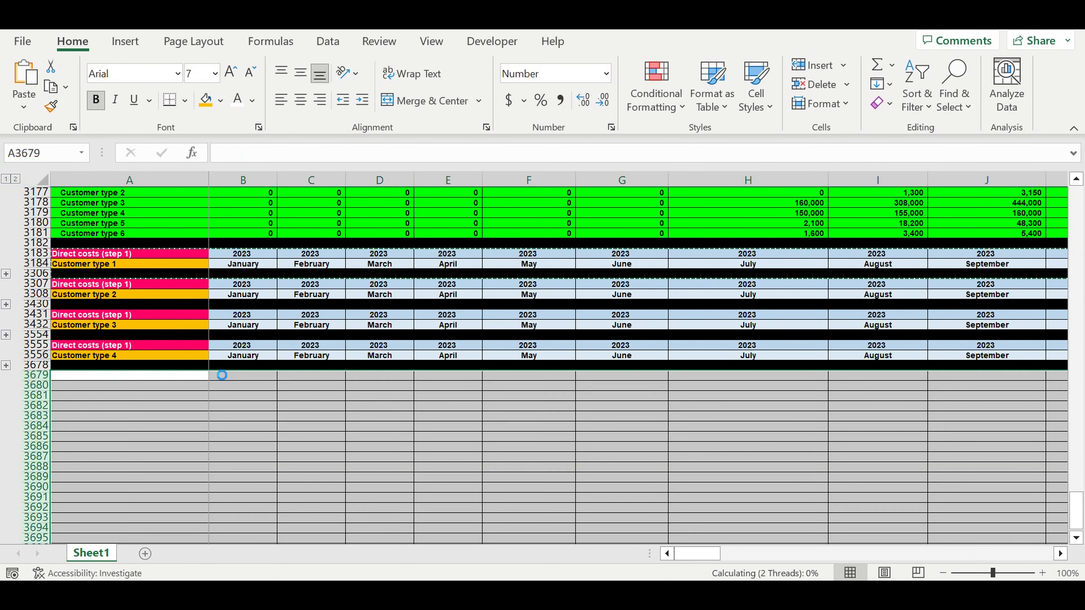
pyautogui.click(181, 405)
pyautogui.hotkey('ctrl', 'v')
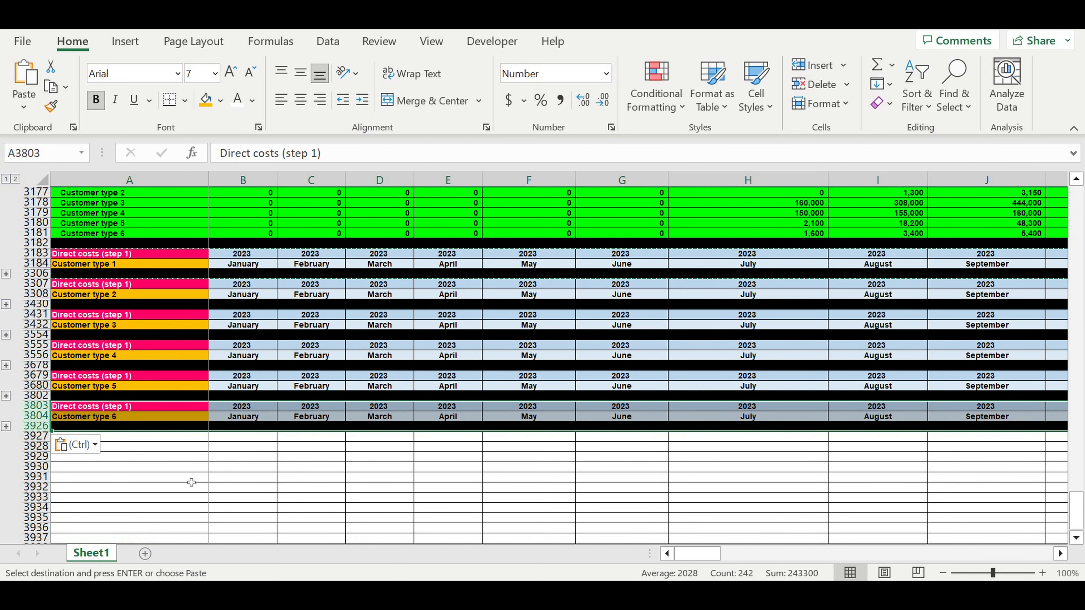
pyautogui.click(192, 483)
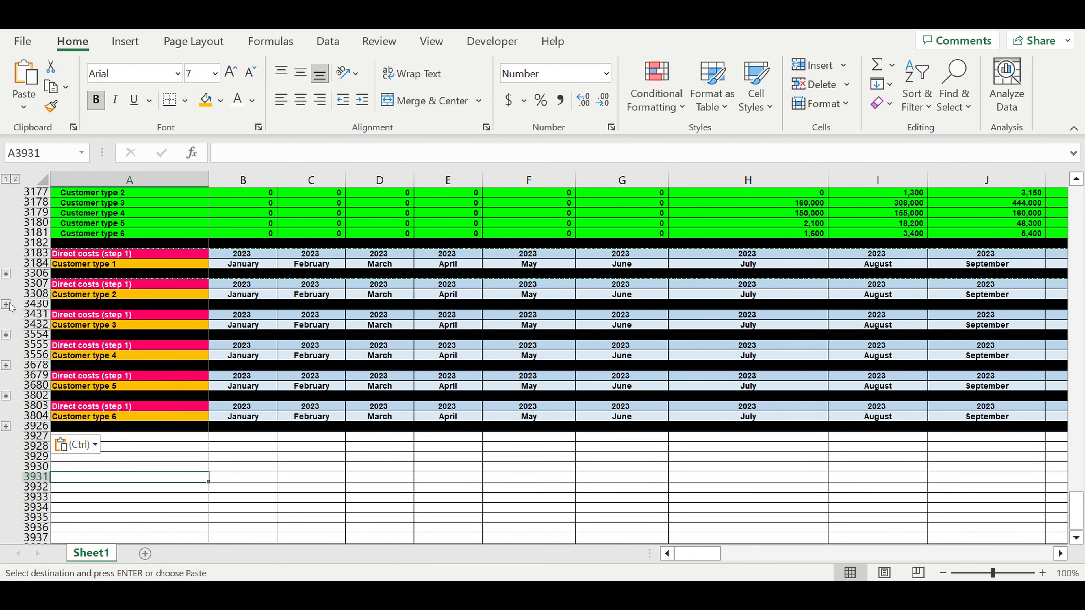
# Expand the Customer type 2 direct costs block and select its first month cell, B3310
pyautogui.click(7, 304)
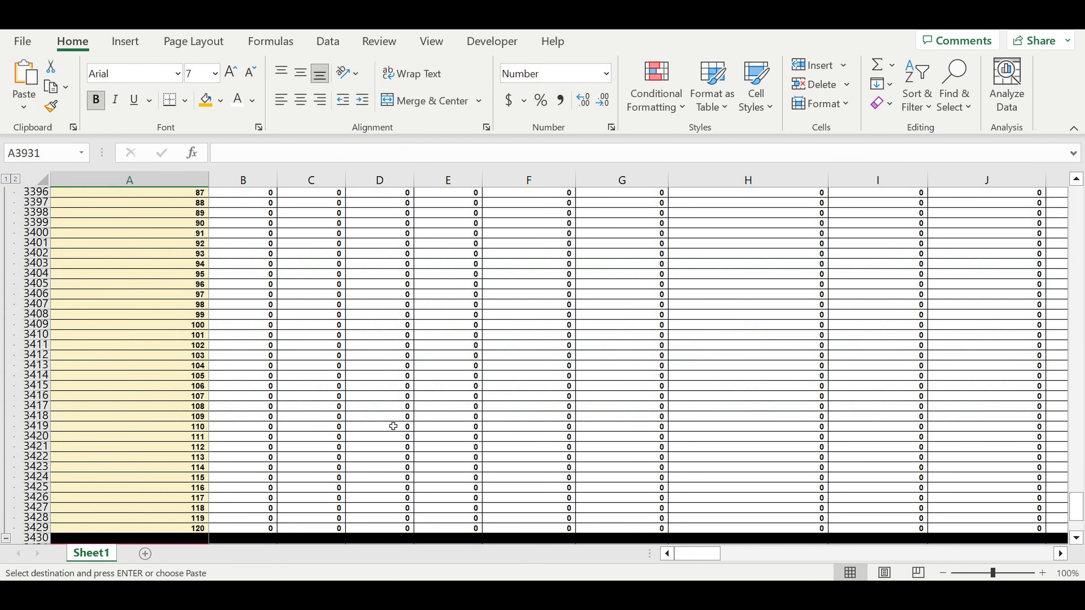
pyautogui.scroll(2, 538, 428)
pyautogui.scroll(17, 537, 428)
pyautogui.scroll(15, 537, 429)
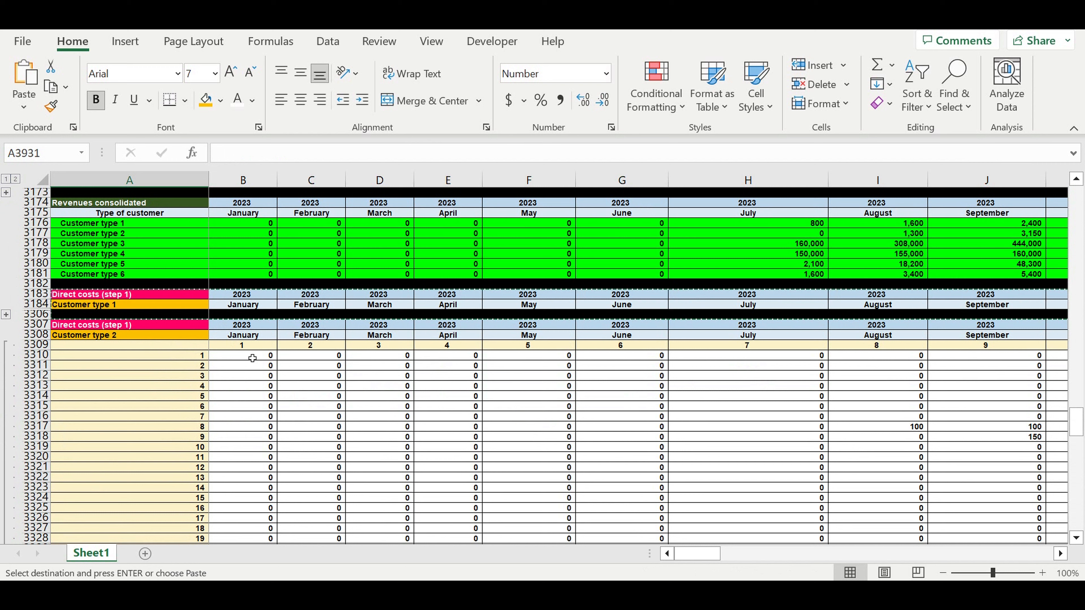
pyautogui.click(253, 359)
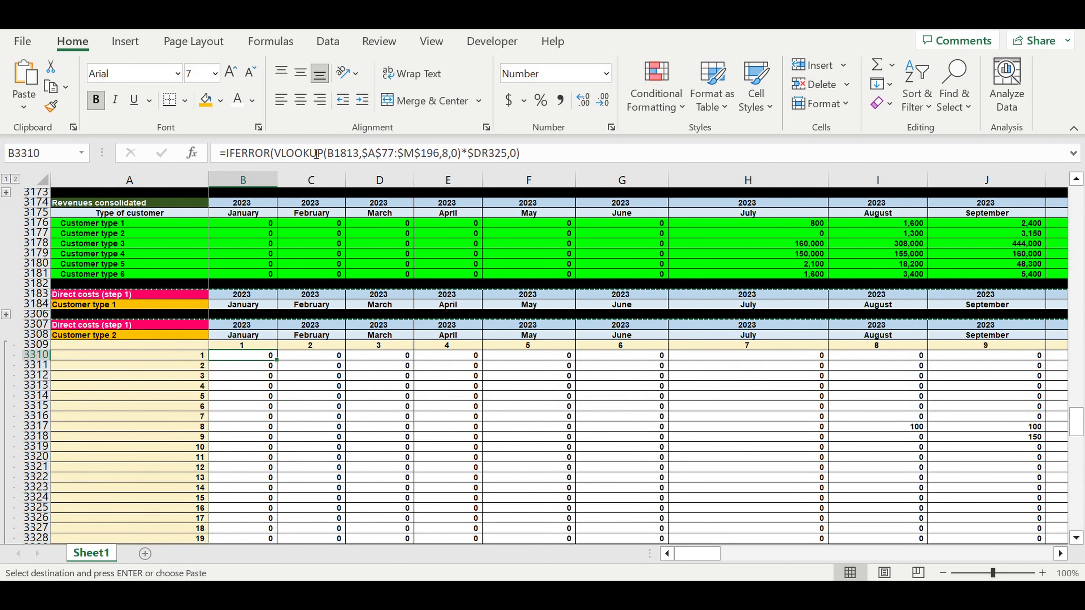
# Open the B3310 formula and trace its references to the Customer type 2 lifecycle, the $DR325 transpose cell and the direct costs per customer table
pyautogui.click(316, 154)
pyautogui.scroll(8, 538, 347)
pyautogui.scroll(8, 539, 347)
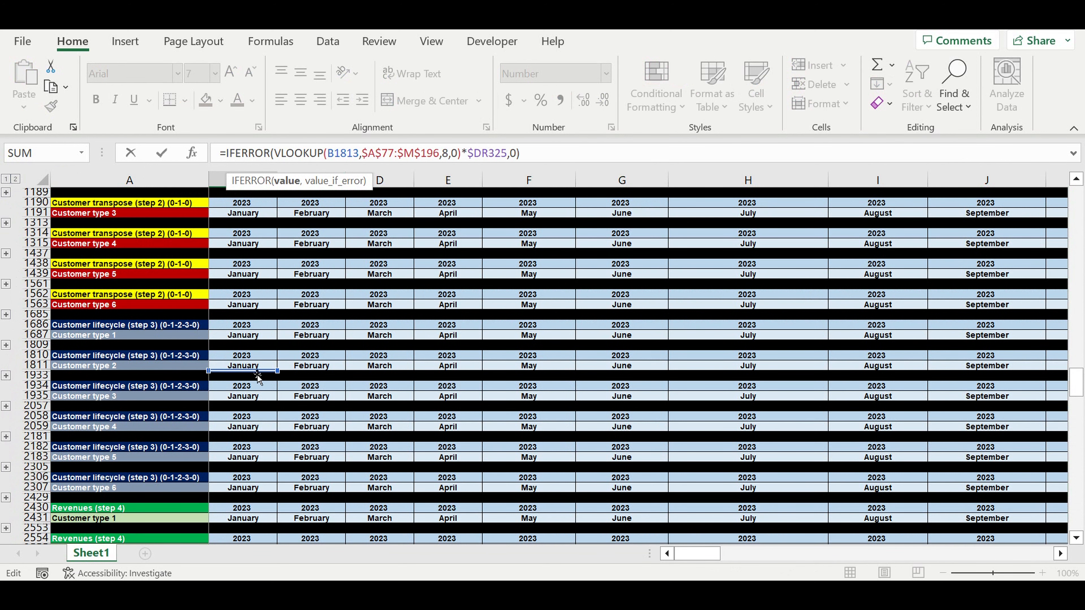
pyautogui.scroll(4, 309, 385)
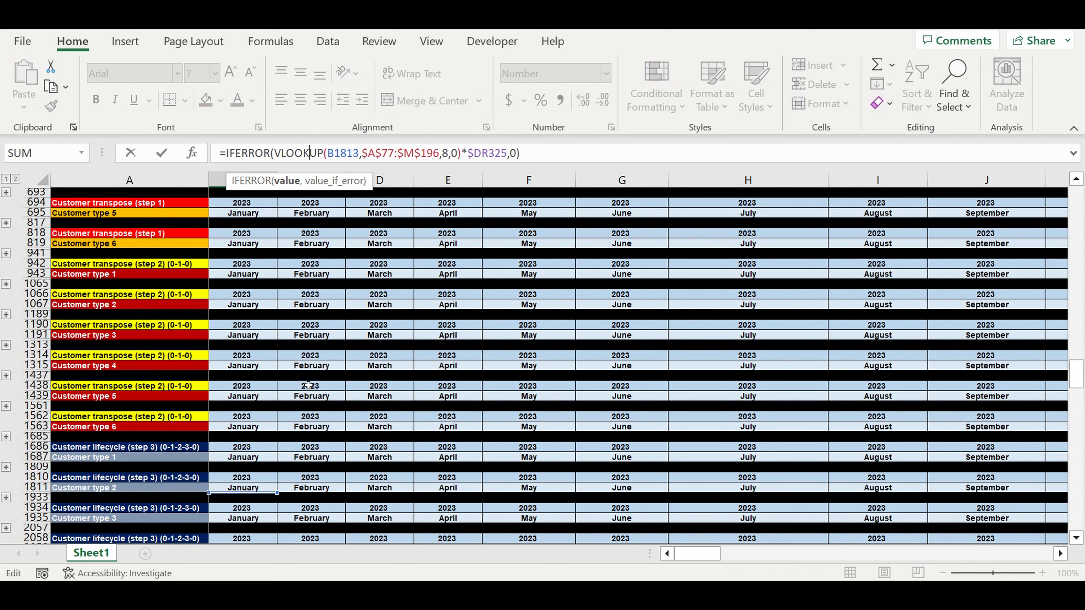
pyautogui.scroll(14, 309, 386)
pyautogui.scroll(-2, 309, 385)
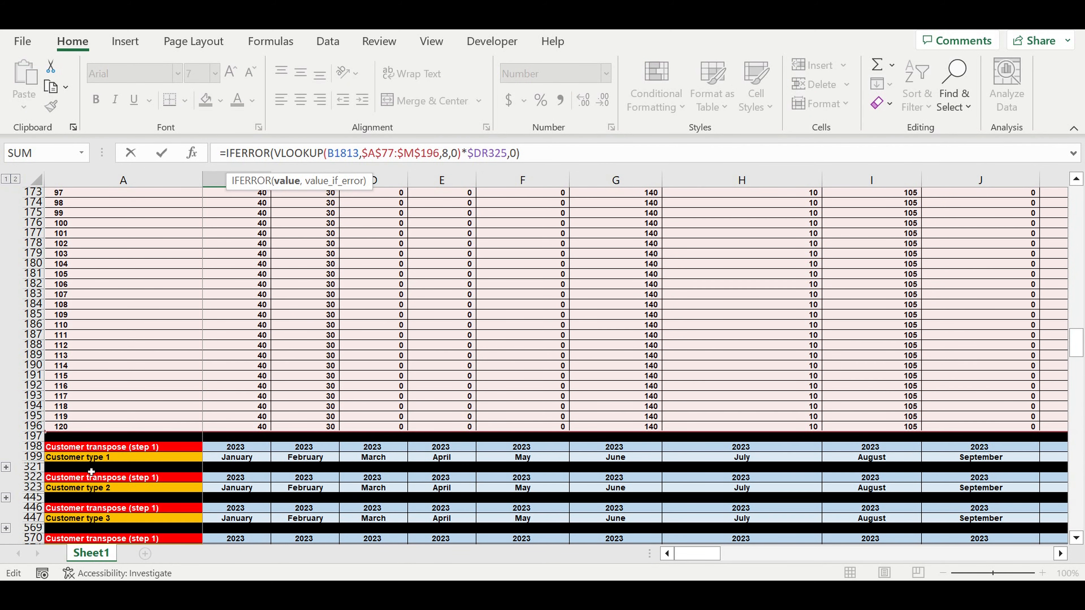
pyautogui.scroll(-2, 102, 431)
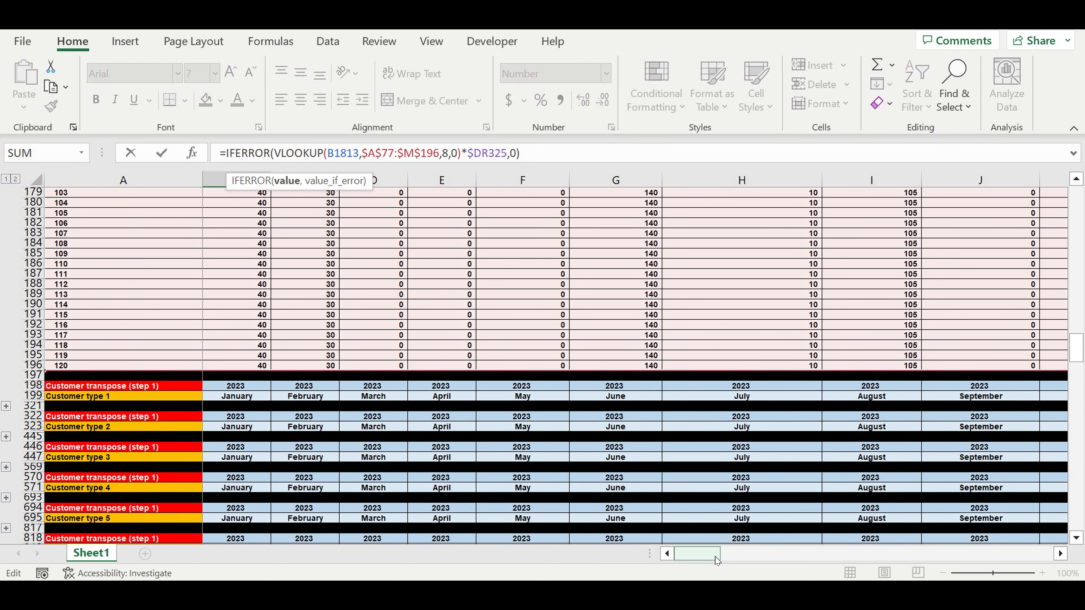
pyautogui.moveTo(717, 558); pyautogui.dragTo(1043, 440)
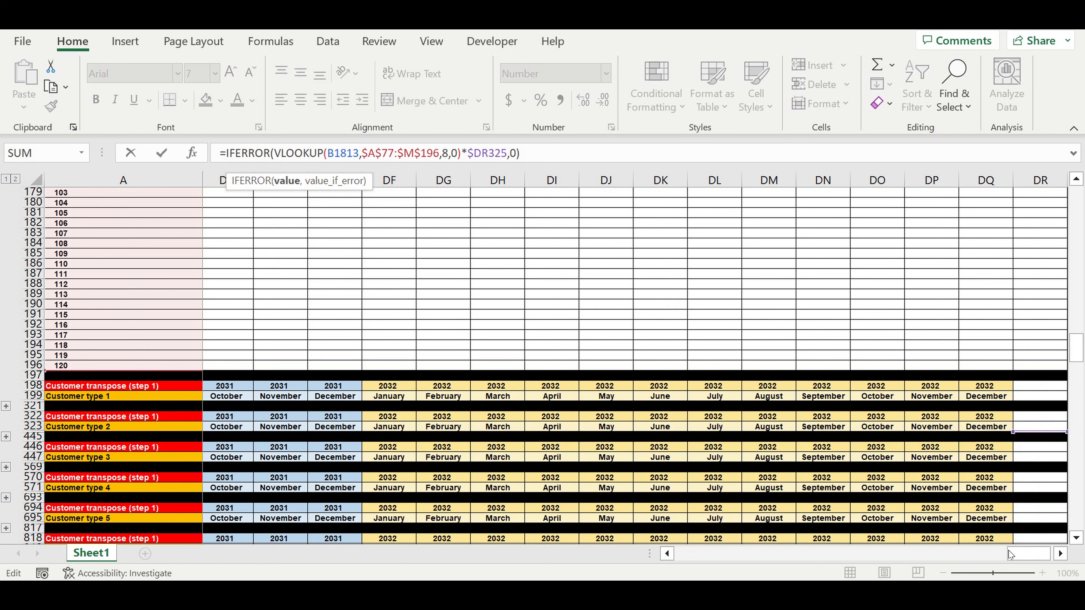
pyautogui.moveTo(1008, 551); pyautogui.dragTo(499, 451)
pyautogui.scroll(20, 501, 453)
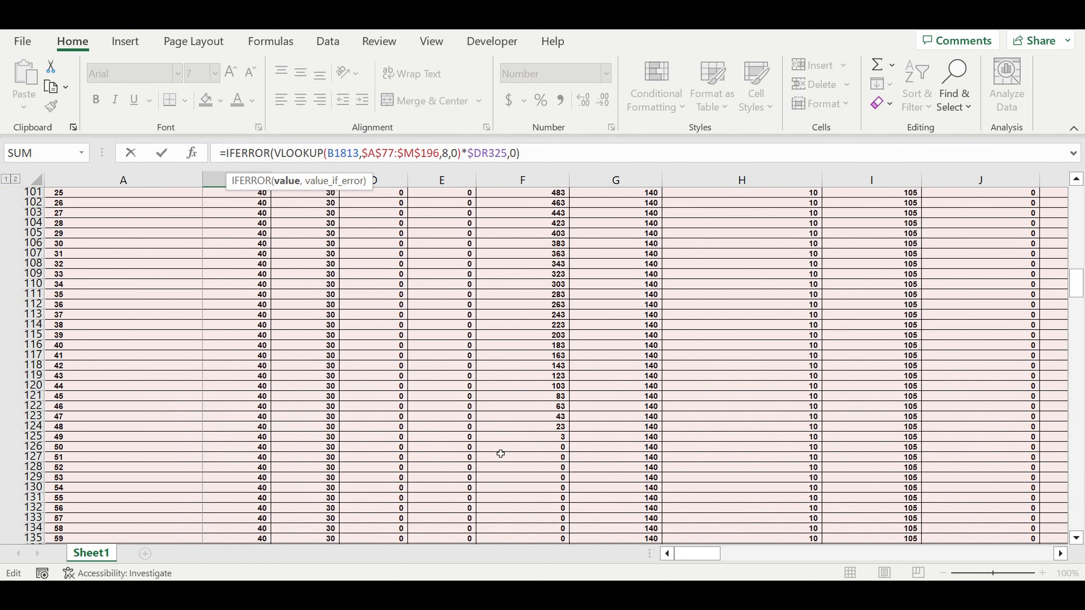
pyautogui.scroll(5, 500, 453)
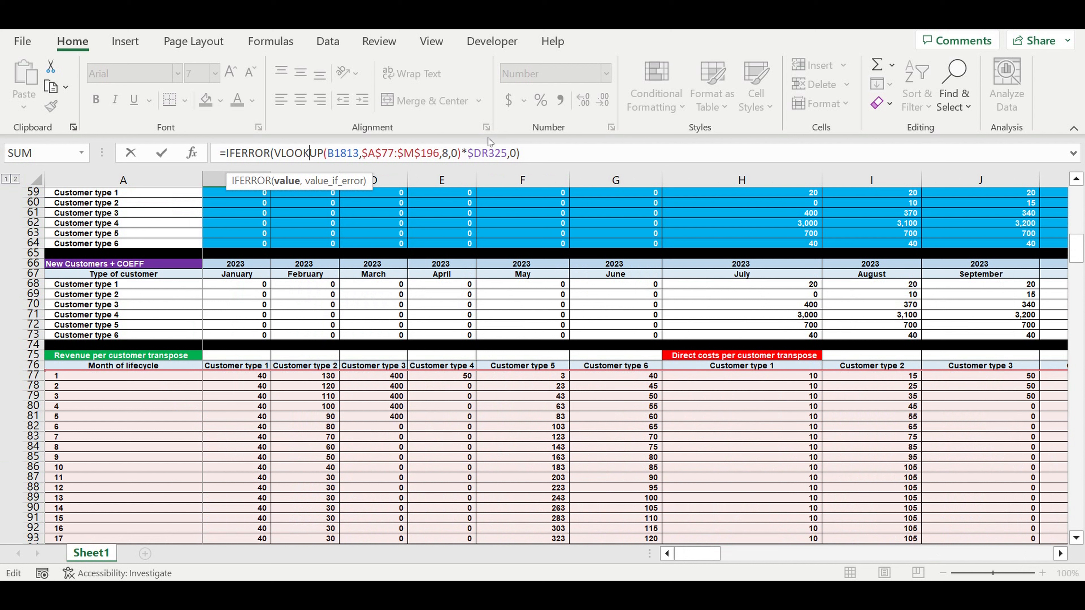
# Set the VLOOKUP column index in B3310 to 9 for Customer type 2 direct costs and enter the formula
pyautogui.click(451, 154)
pyautogui.doubleClick(446, 153)
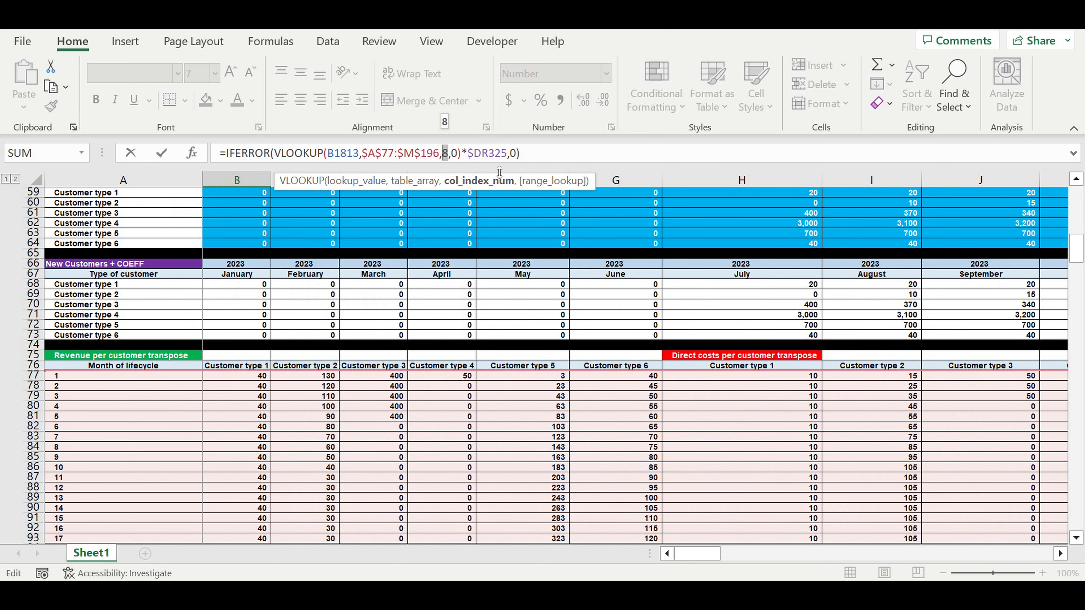
pyautogui.write('9')
pyautogui.press('Return')
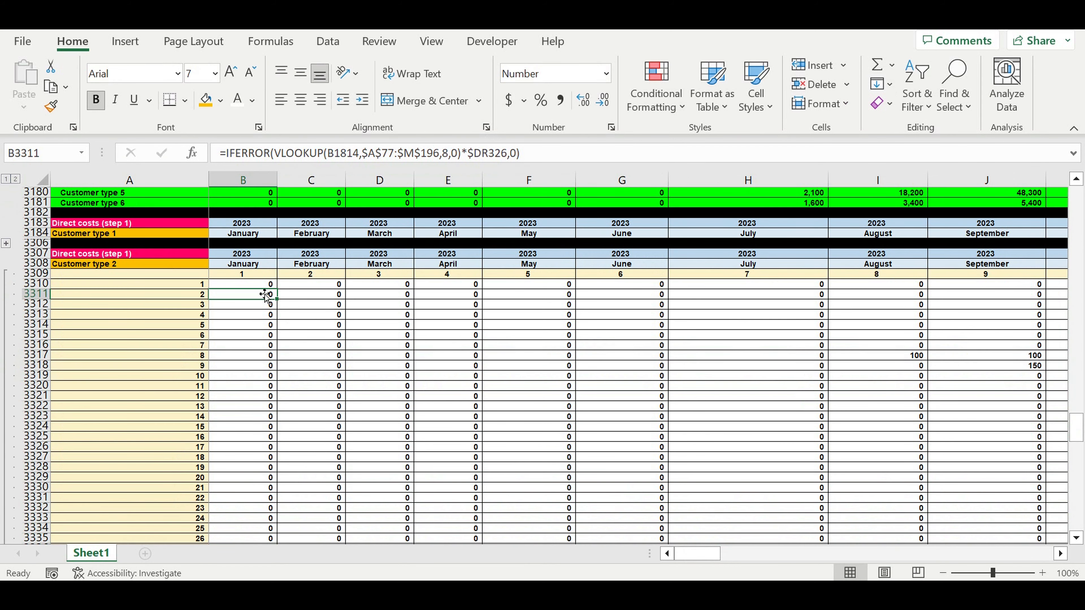
# Fill the B3310 formula across all months and lifecycle rows of the Customer type 2 direct costs block, through DQ3429
pyautogui.press('Up')
pyautogui.moveTo(277, 289); pyautogui.dragTo(278, 521)
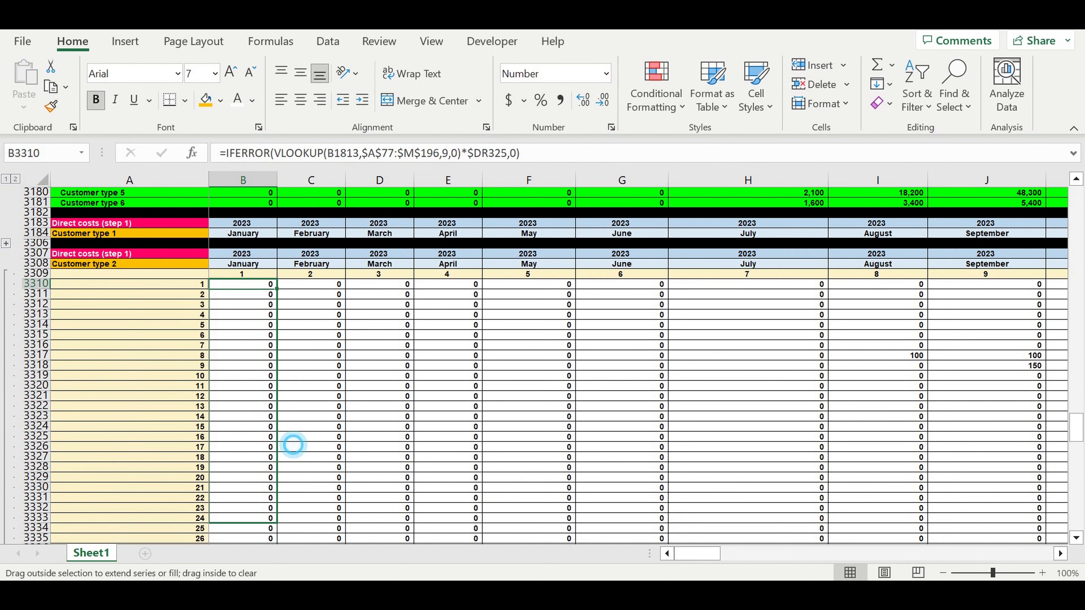
pyautogui.moveTo(293, 445); pyautogui.dragTo(921, 447)
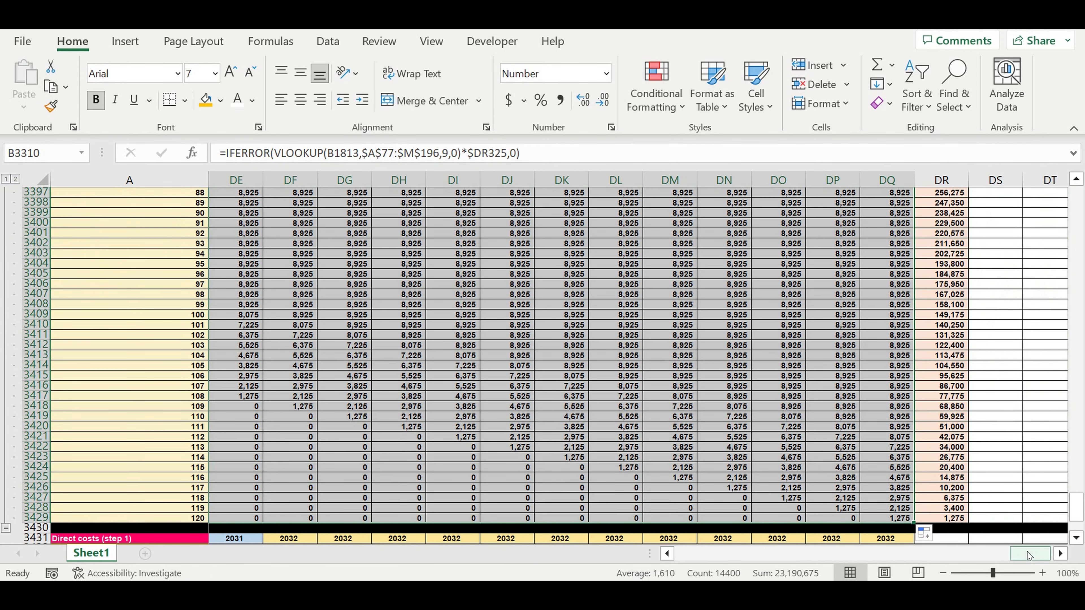
pyautogui.moveTo(1025, 551); pyautogui.dragTo(698, 553)
pyautogui.scroll(-5, 199, 400)
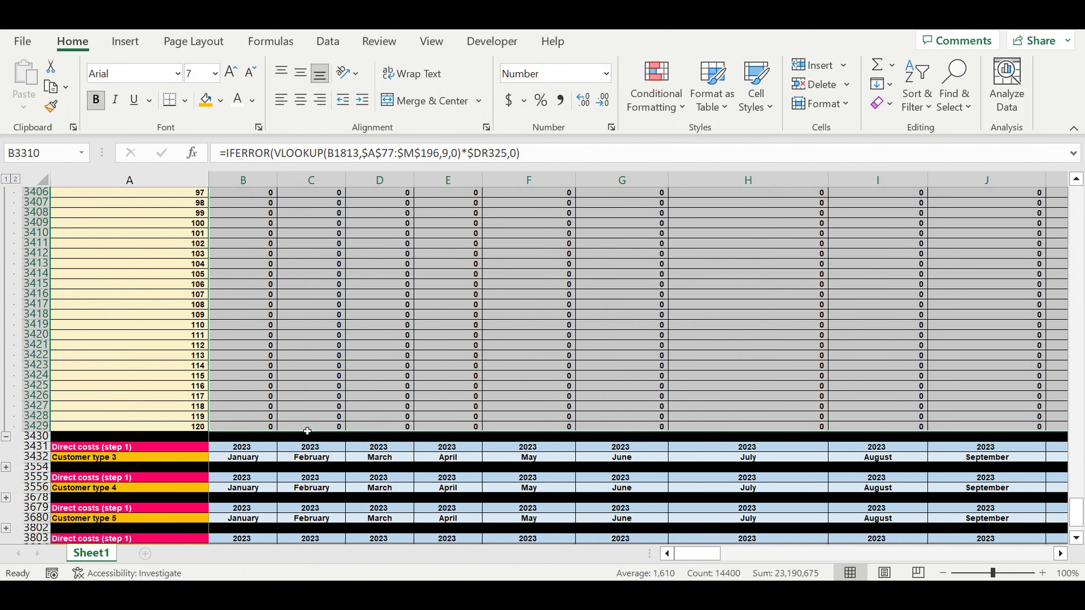
# Expand the Customer type 3 direct costs block and select its first month cell, B3434
pyautogui.scroll(-1, 199, 400)
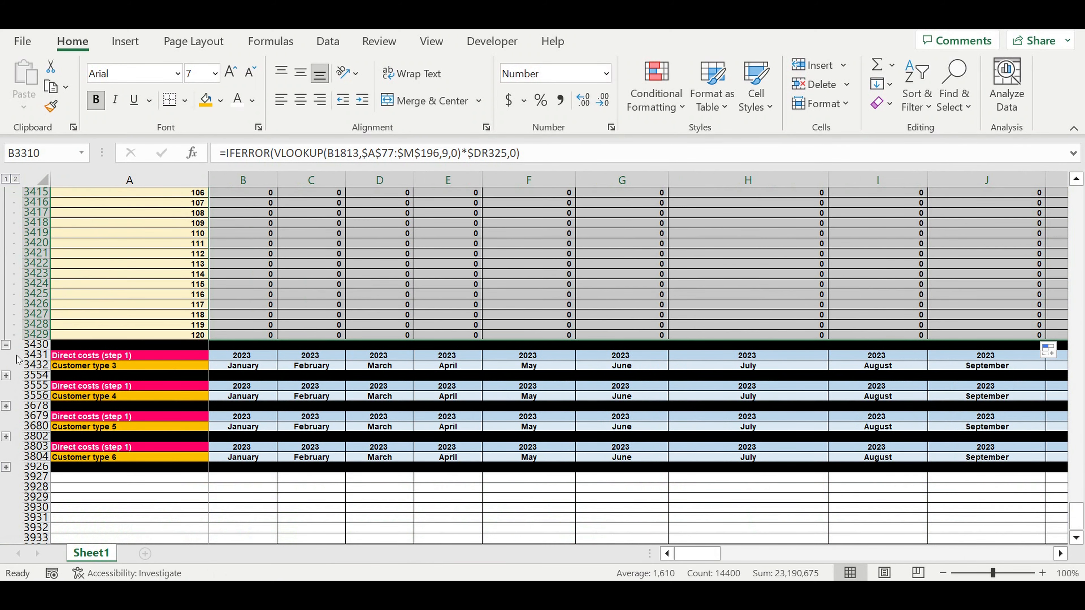
pyautogui.click(7, 376)
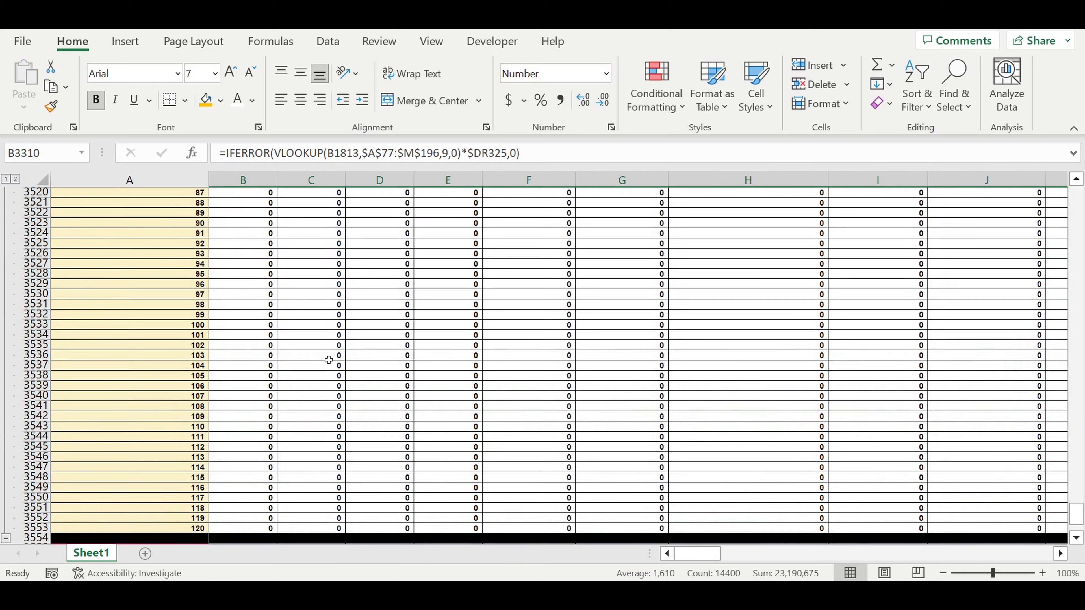
pyautogui.scroll(4, 419, 414)
pyautogui.scroll(19, 419, 414)
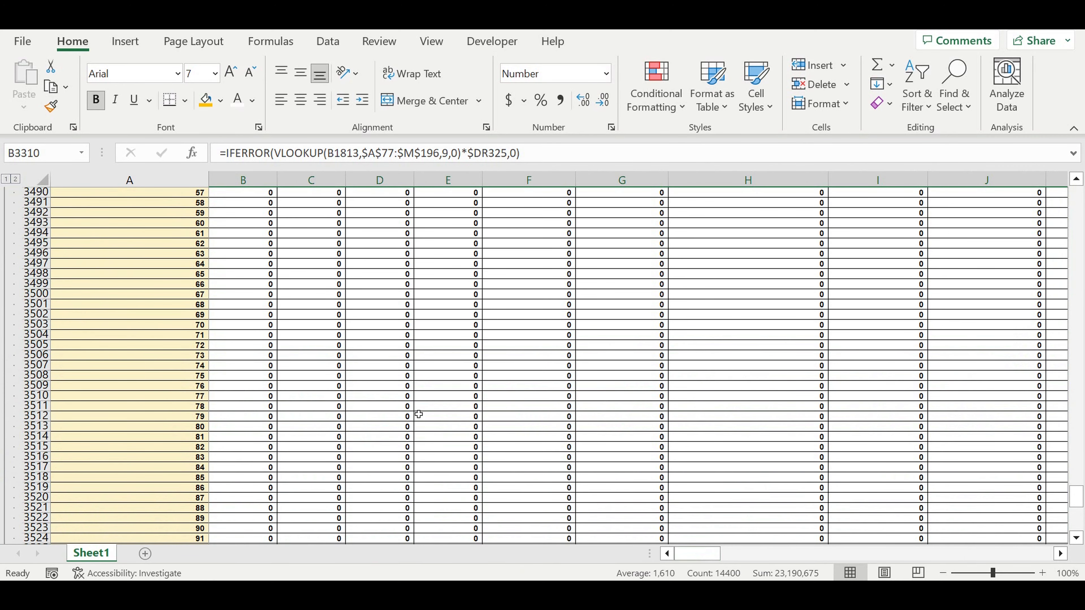
pyautogui.scroll(10, 419, 415)
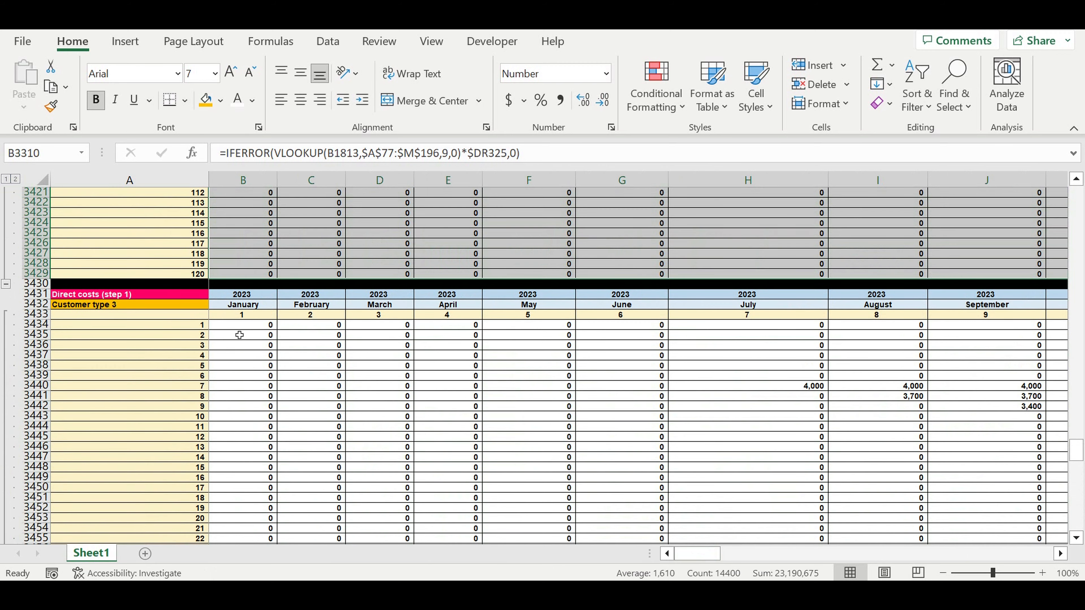
pyautogui.click(242, 326)
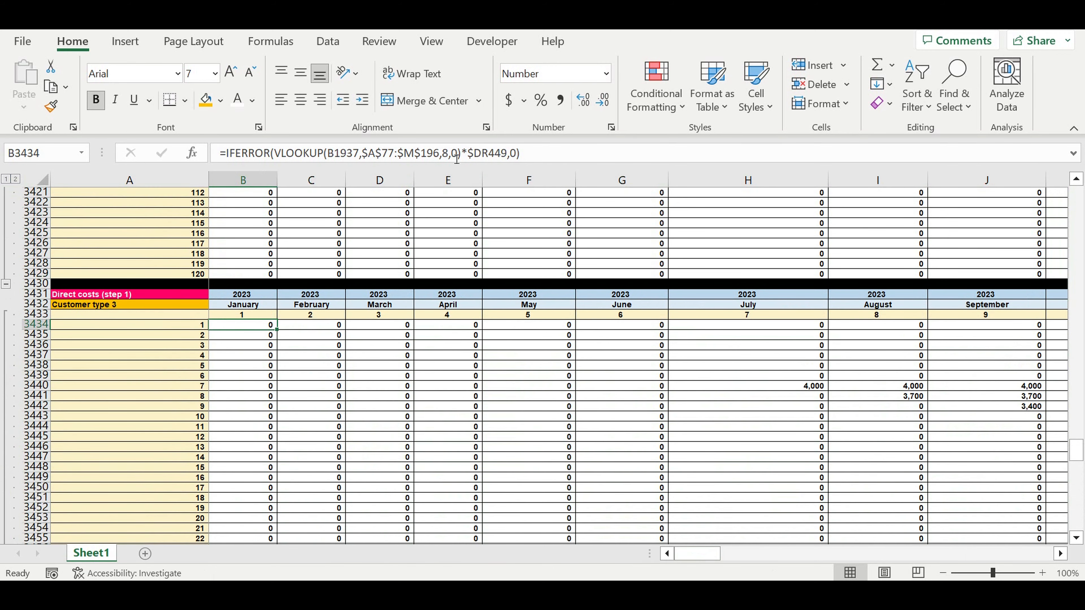
# Set the VLOOKUP column index in B3434 to 10 for Customer type 3 direct costs and enter the formula
pyautogui.doubleClick(445, 153)
pyautogui.write('10')
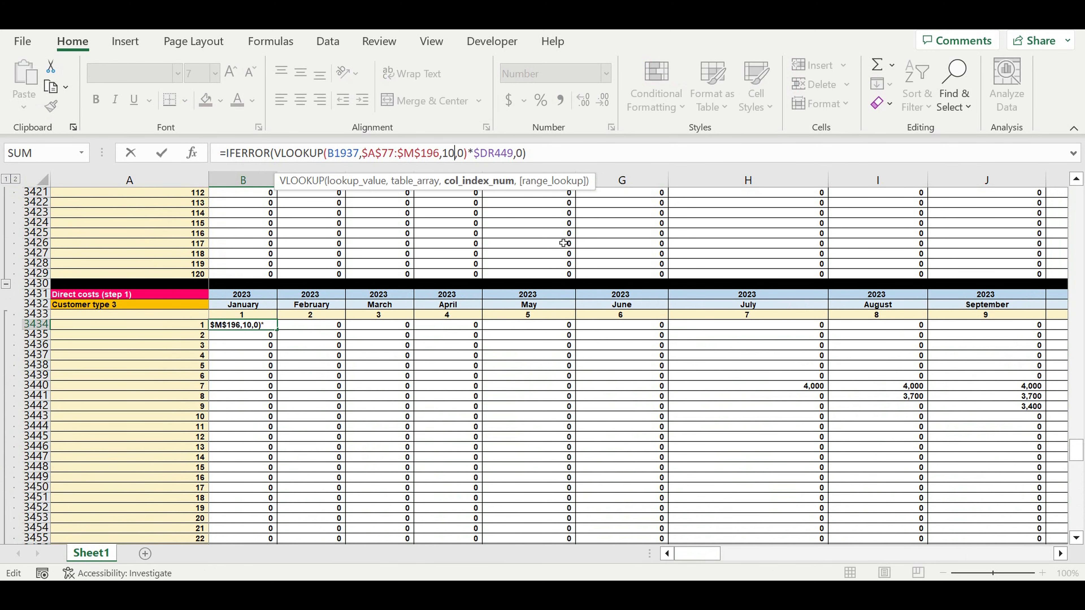
pyautogui.press('Return')
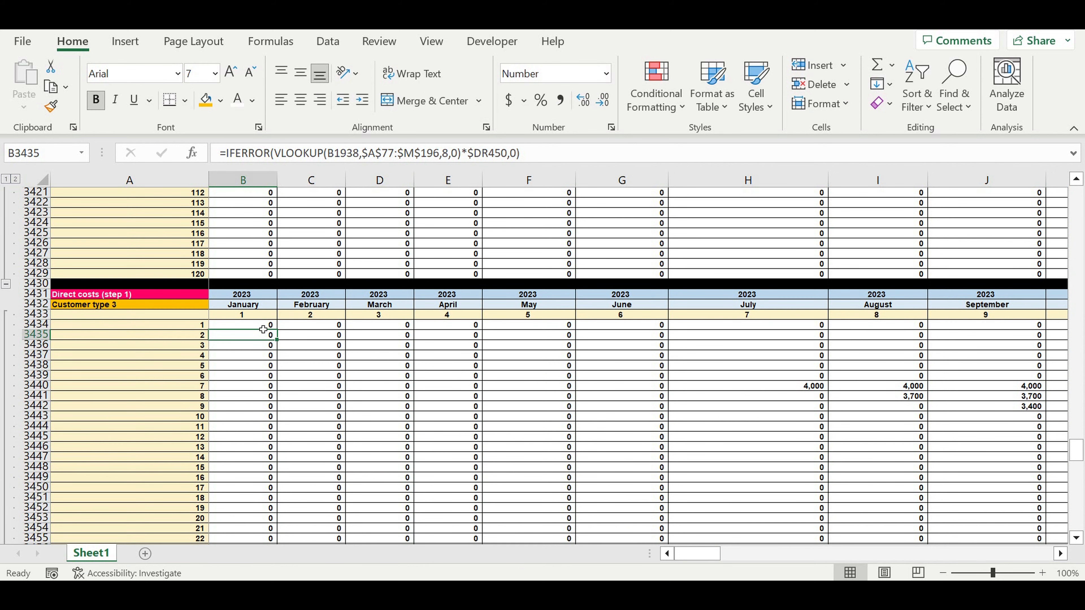
# Fill the B3434 formula across all months and lifecycle rows of the Customer type 3 direct costs block, through DQ3553
pyautogui.click(263, 329)
pyautogui.moveTo(278, 329)
pyautogui.mouseDown()
pyautogui.moveTo(294, 542)
pyautogui.moveTo(309, 494)
pyautogui.moveTo(293, 506)
pyautogui.moveTo(298, 522)
pyautogui.moveTo(276, 523)
pyautogui.moveTo(1055, 522)
pyautogui.moveTo(921, 472)
pyautogui.mouseUp()
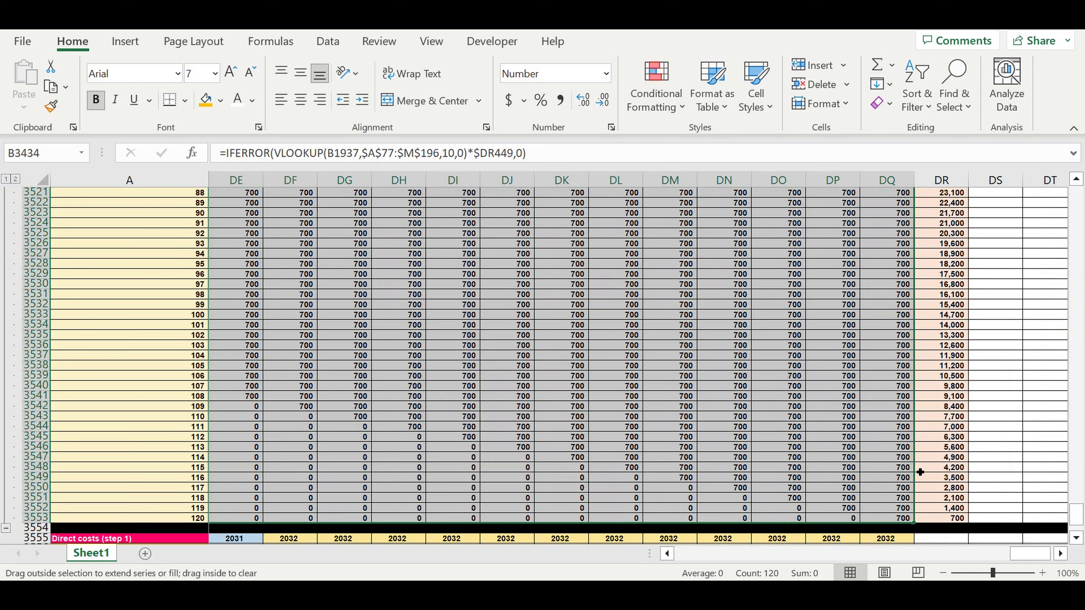
pyautogui.click(994, 468)
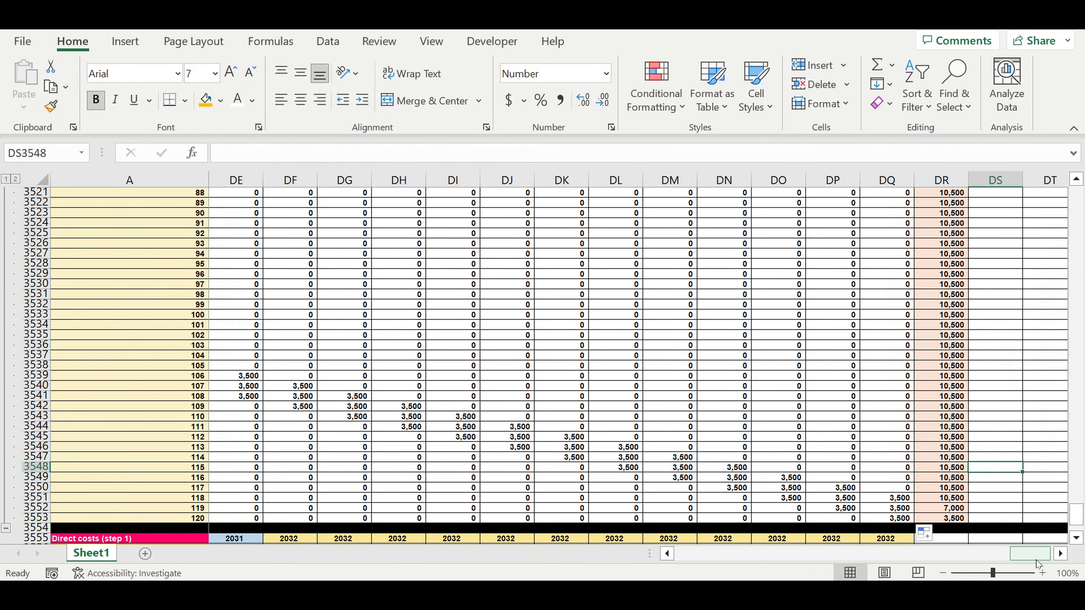
pyautogui.moveTo(1037, 554); pyautogui.dragTo(523, 557)
# Expand the Customer type 4 direct costs block and select its first month cell, B3558
pyautogui.scroll(-3, 233, 457)
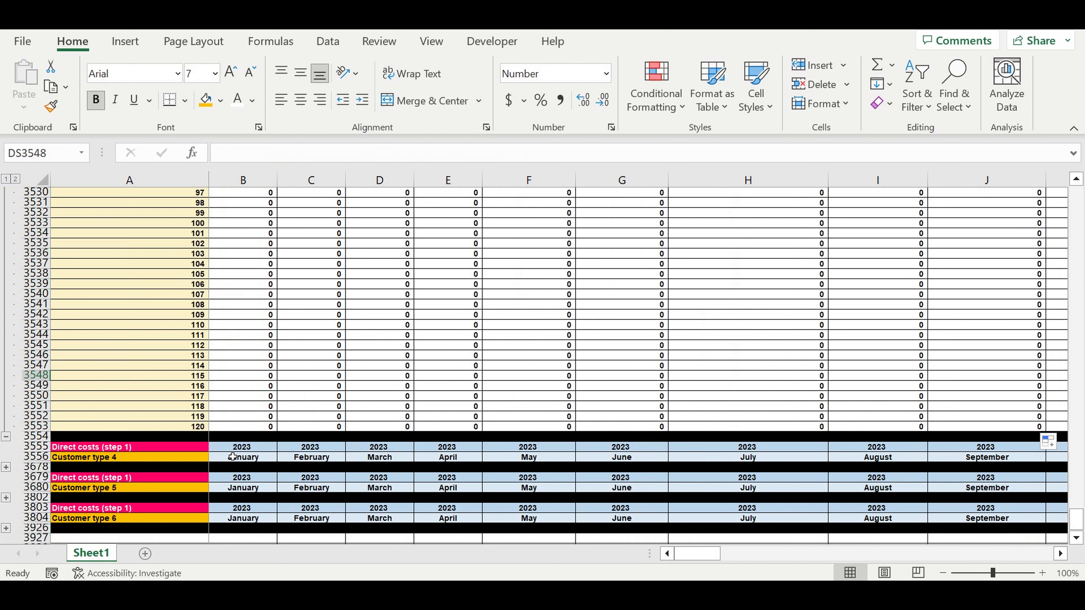
pyautogui.click(226, 337)
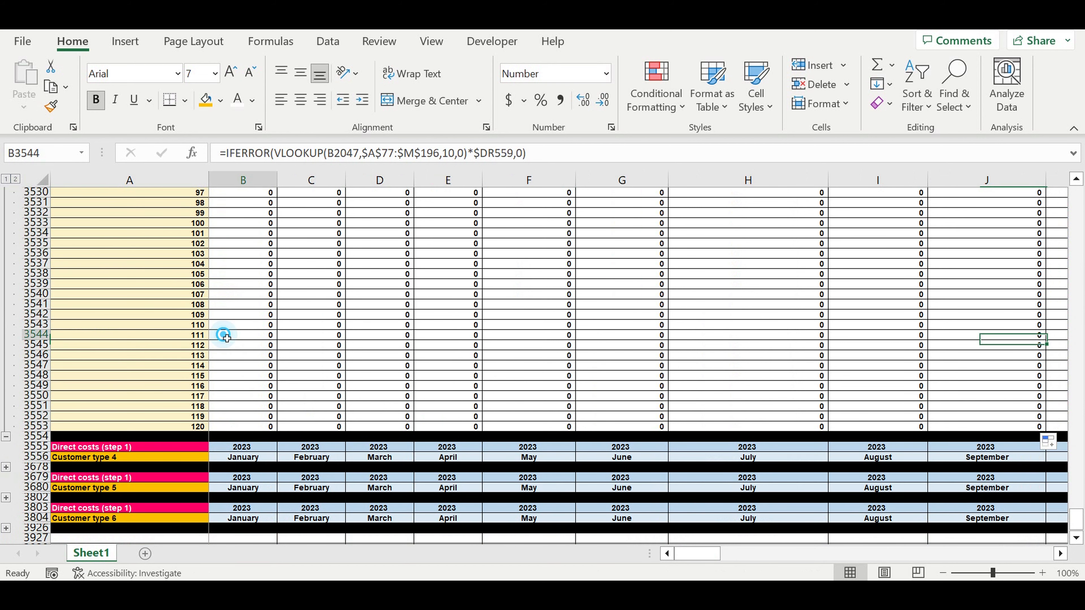
pyautogui.click(6, 467)
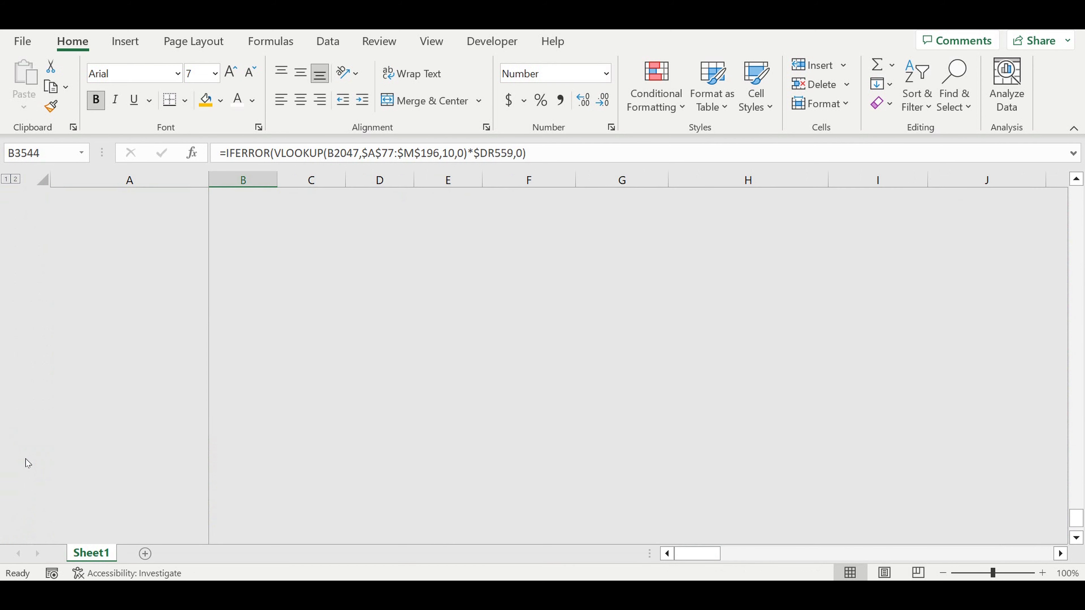
pyautogui.scroll(-20, 188, 415)
pyautogui.scroll(8, 190, 415)
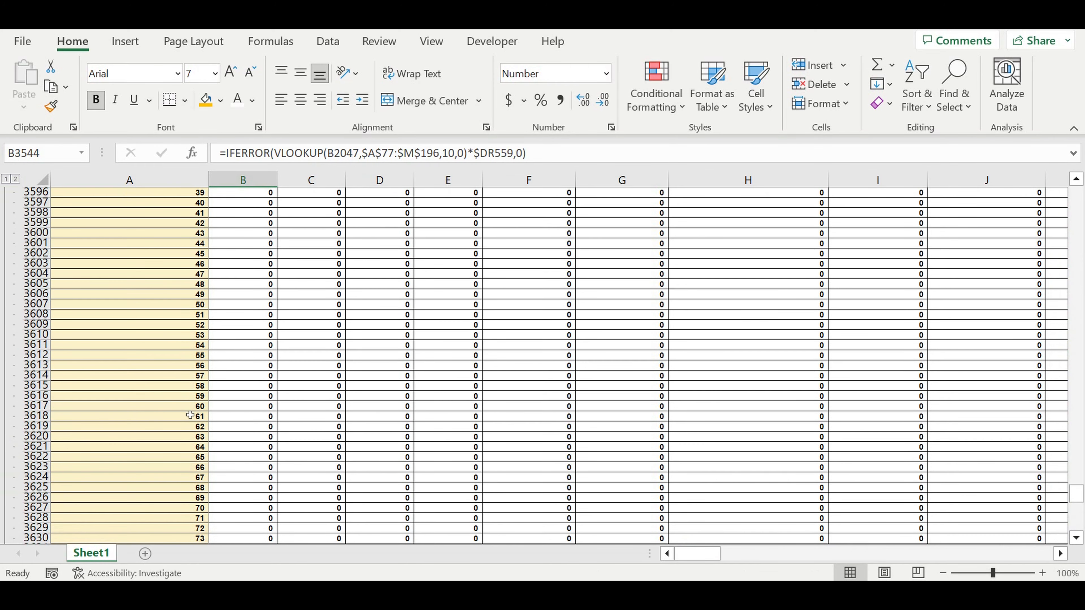
pyautogui.scroll(11, 190, 415)
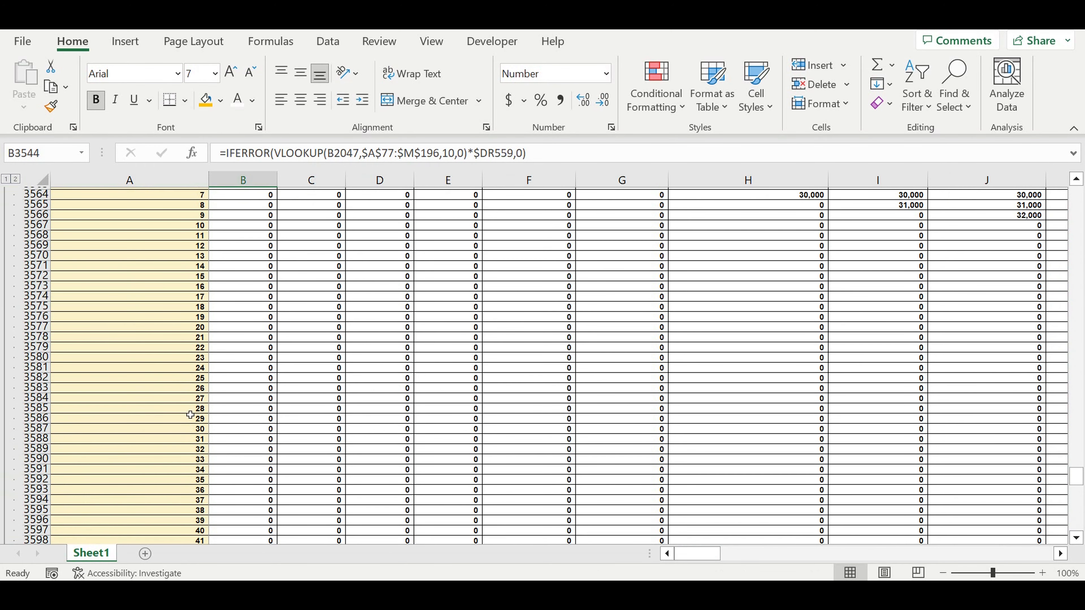
pyautogui.scroll(6, 190, 415)
pyautogui.click(247, 330)
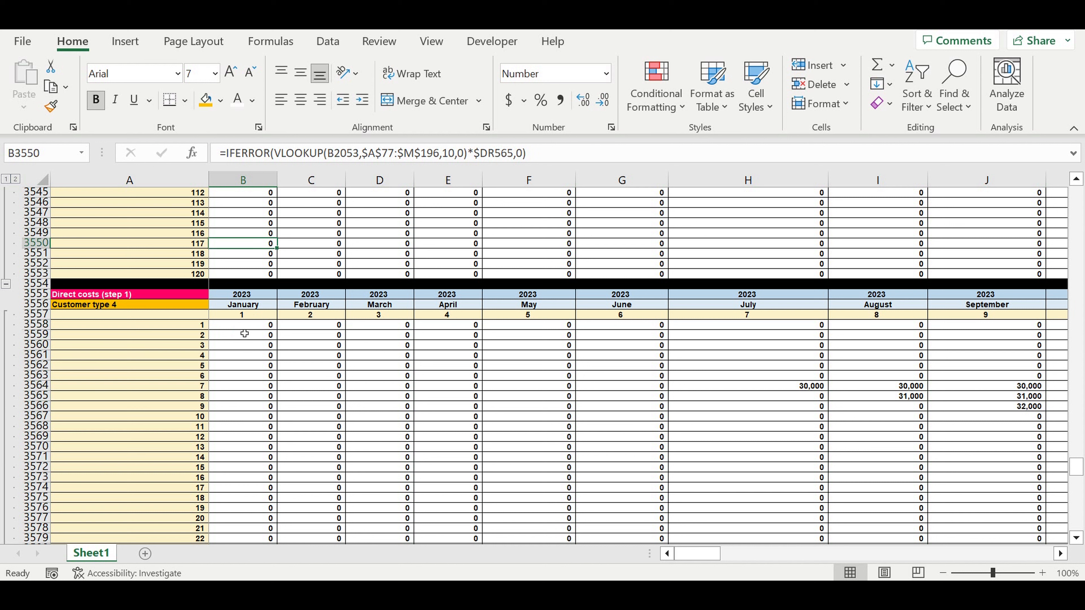
pyautogui.click(244, 328)
# Set the VLOOKUP column index in B3558 to 11 for Customer type 4 direct costs and enter the formula
pyautogui.doubleClick(447, 154)
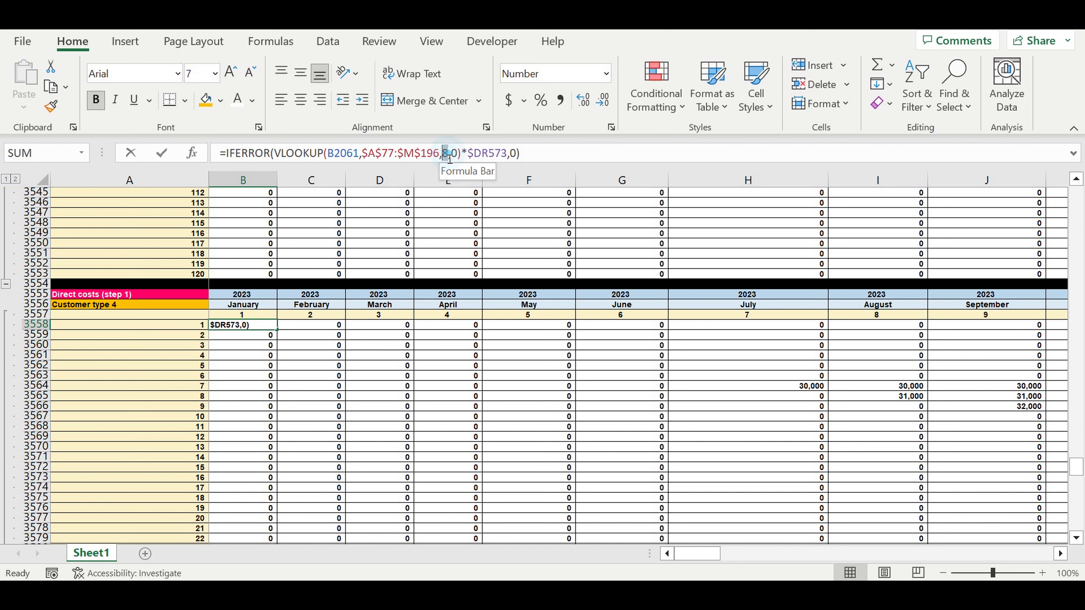
pyautogui.write('11')
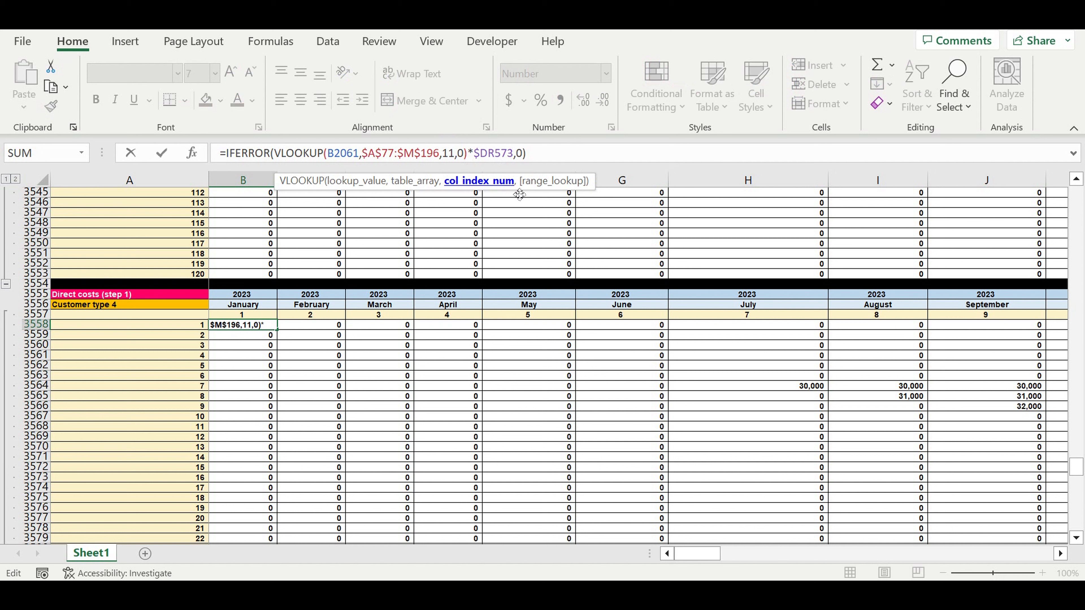
pyautogui.press('Return')
# Fill the B3558 formula across all months and lifecycle rows of the Customer type 4 direct costs block, through DQ3677
pyautogui.click(251, 328)
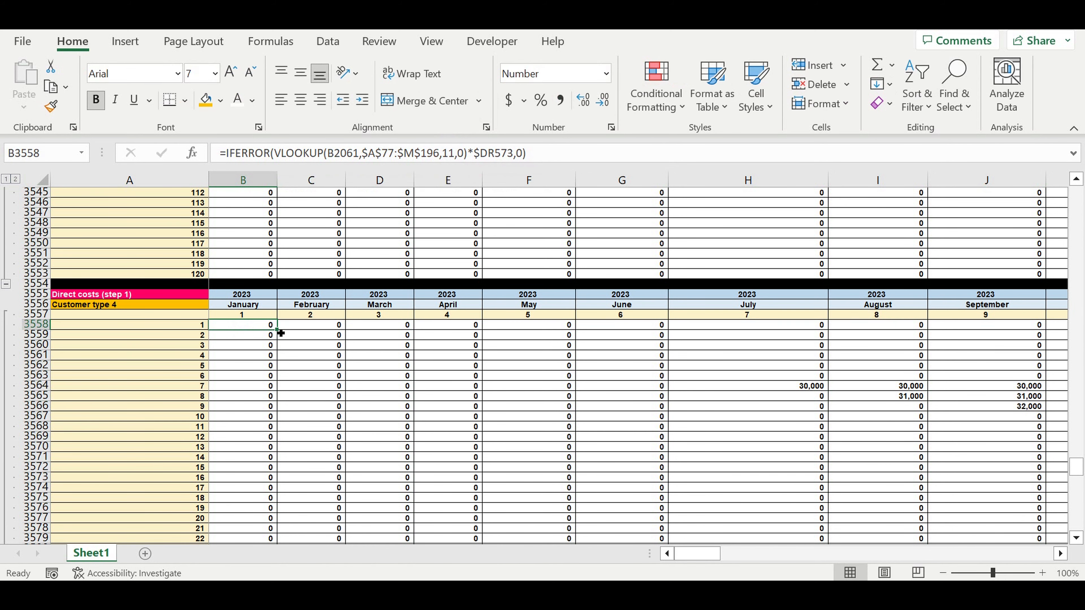
pyautogui.moveTo(280, 333)
pyautogui.mouseDown()
pyautogui.moveTo(273, 544)
pyautogui.moveTo(572, 528)
pyautogui.moveTo(968, 530)
pyautogui.moveTo(917, 483)
pyautogui.mouseUp()
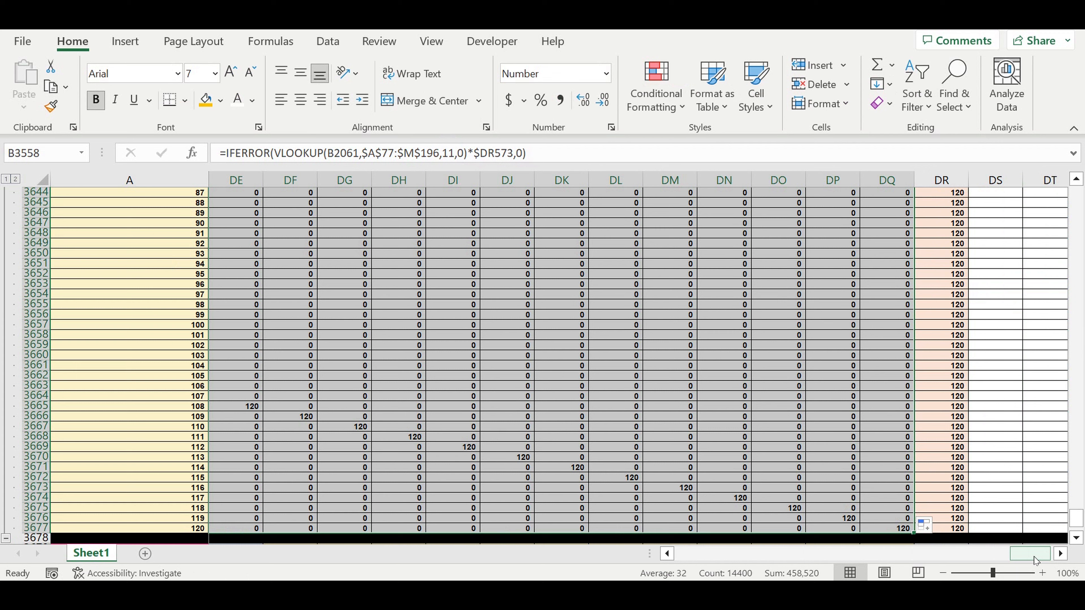
pyautogui.moveTo(1034, 561); pyautogui.dragTo(685, 557)
# Expand the Customer type 5 direct costs block and select its first month cell, B3682
pyautogui.scroll(-4, 286, 391)
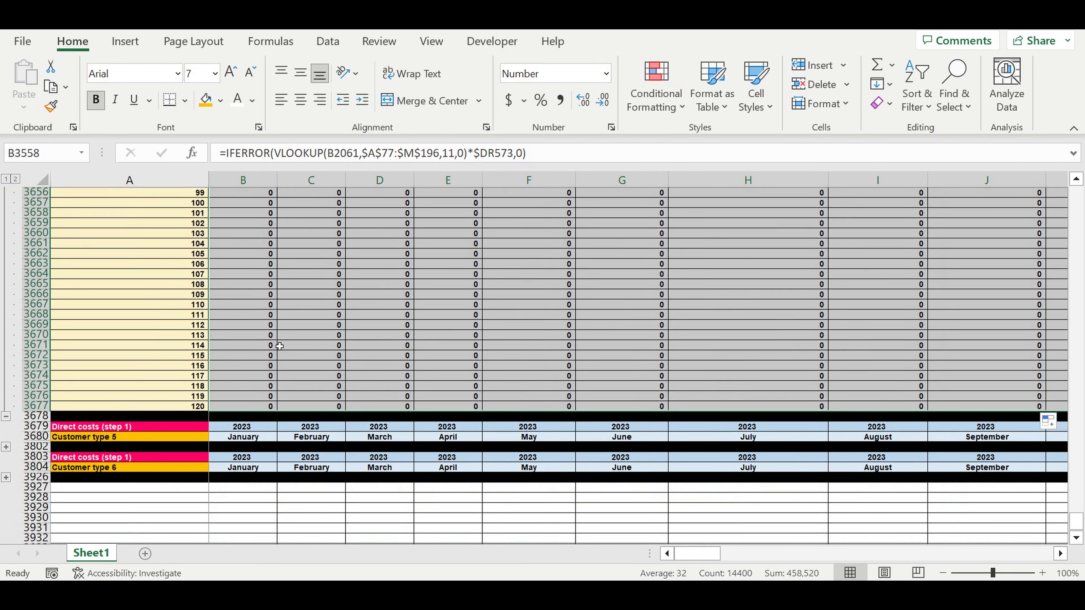
pyautogui.click(7, 448)
pyautogui.scroll(15, 252, 353)
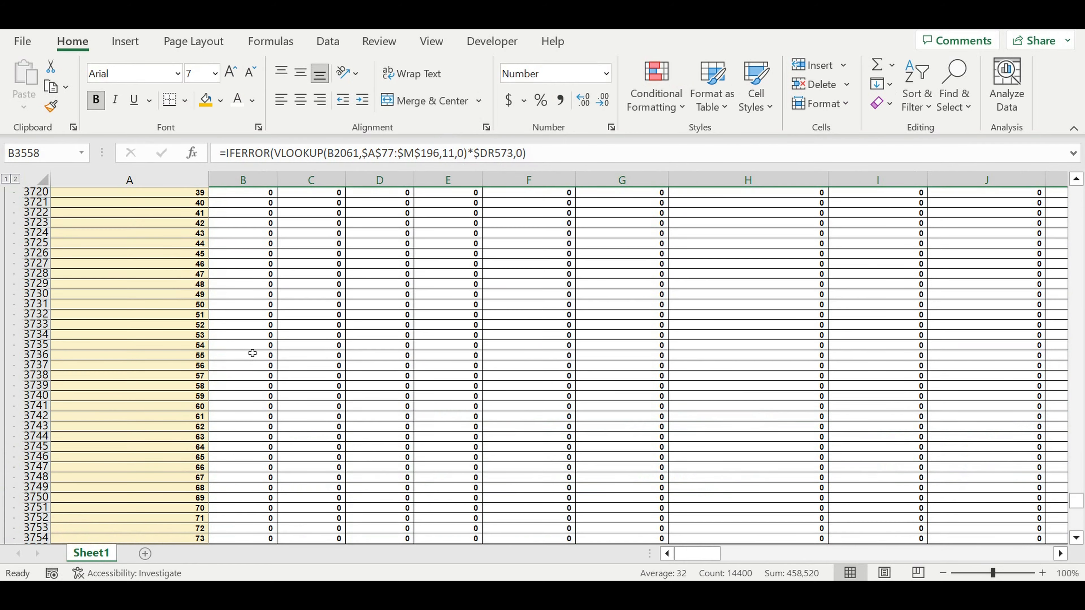
pyautogui.scroll(3, 252, 353)
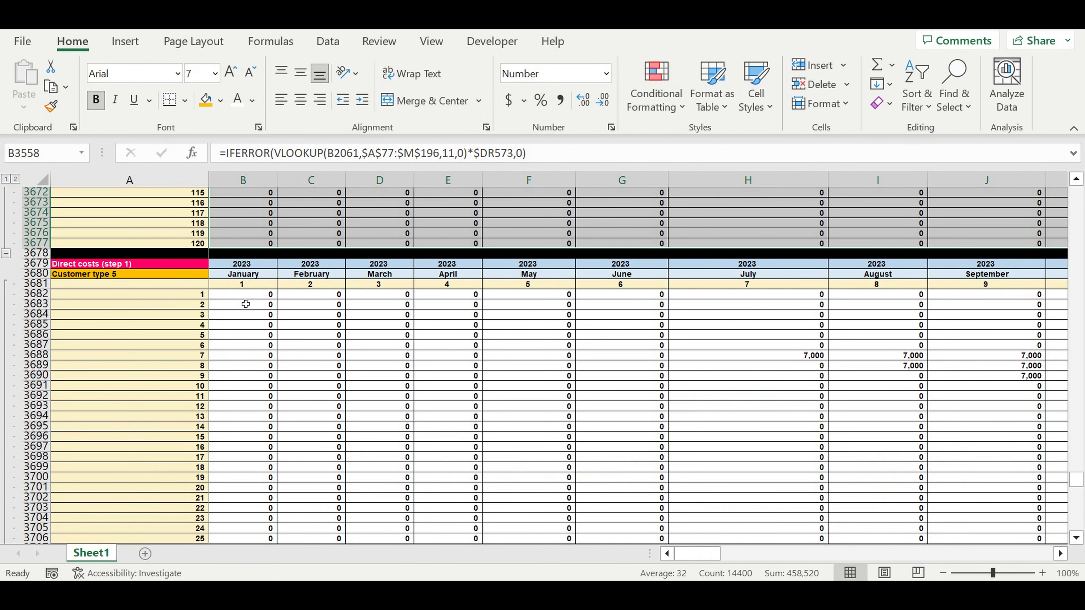
pyautogui.click(248, 223)
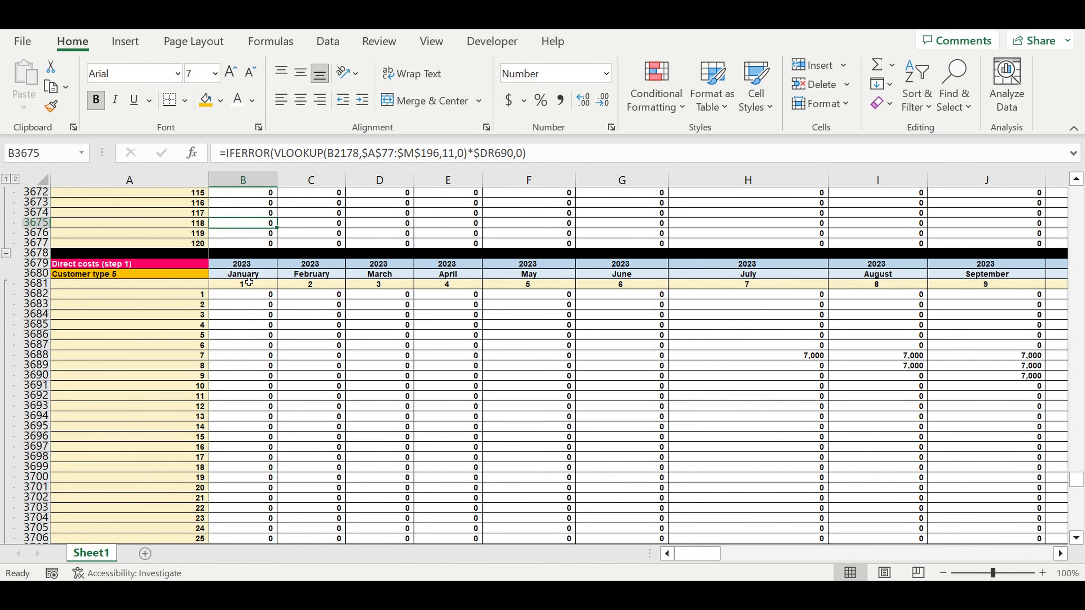
pyautogui.click(248, 294)
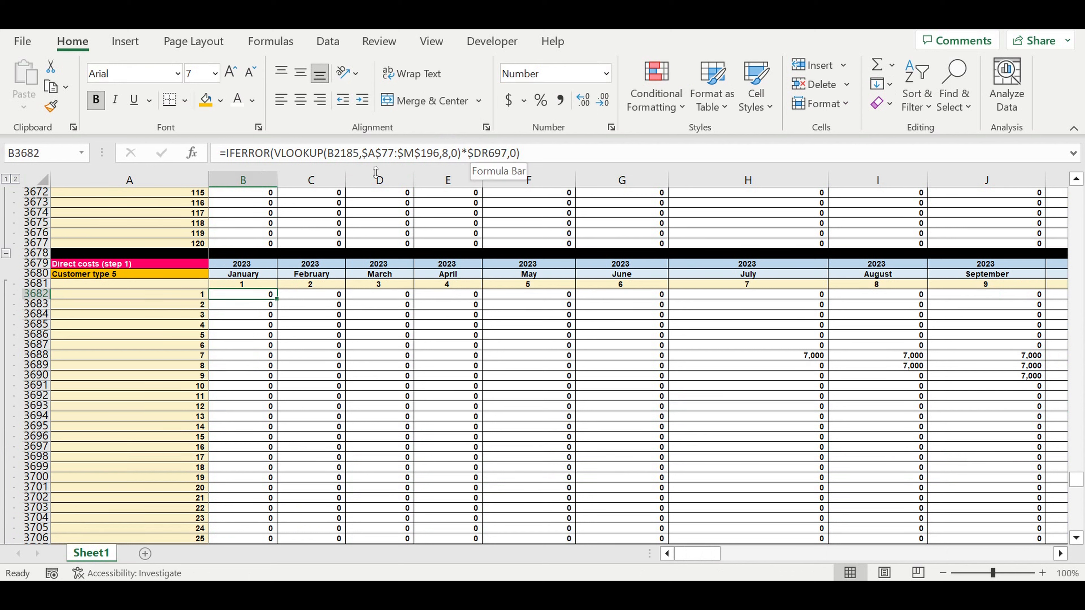
# Set the VLOOKUP column index in B3682 to 12 for Customer type 5 direct costs and enter the formula
pyautogui.doubleClick(445, 153)
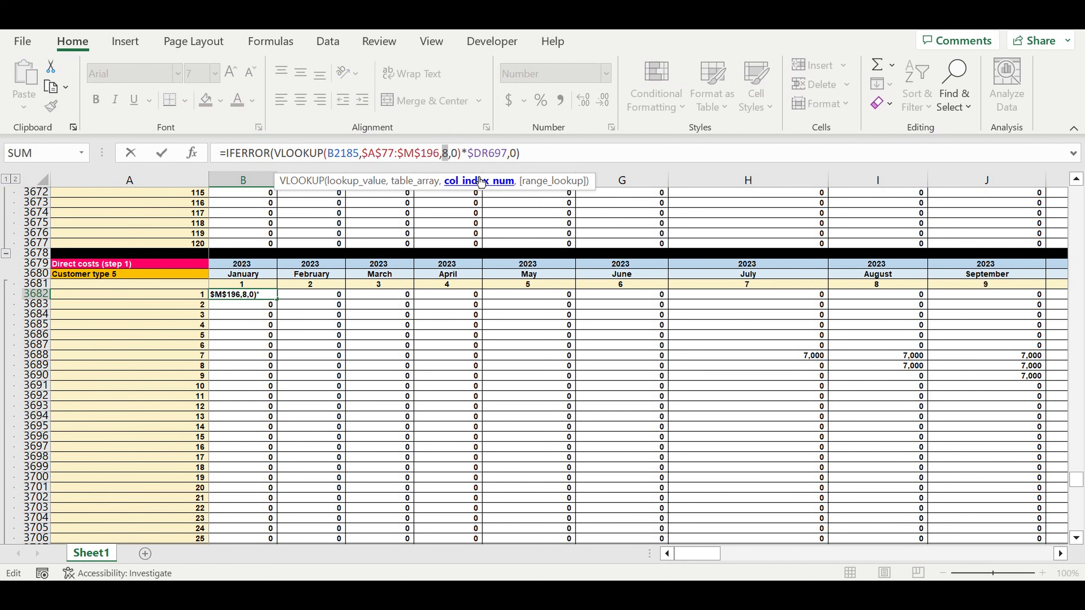
pyautogui.write('11')
pyautogui.click(248, 223)
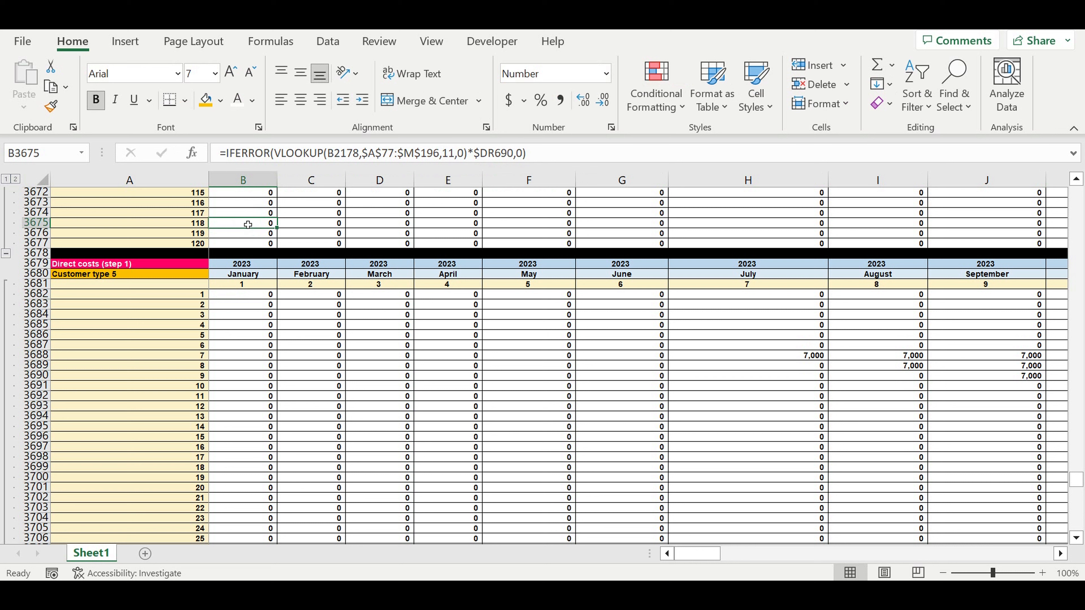
# Fill the B3682 formula down to row 3801 and across all months of the Customer type 5 direct costs block
pyautogui.click(254, 294)
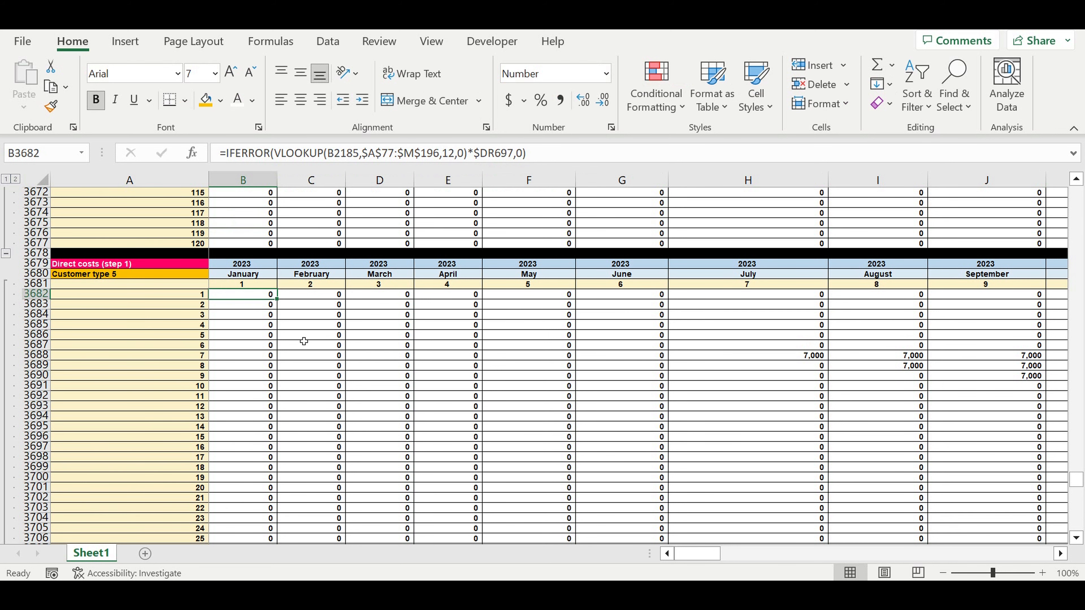
pyautogui.moveTo(283, 304); pyautogui.dragTo(295, 522)
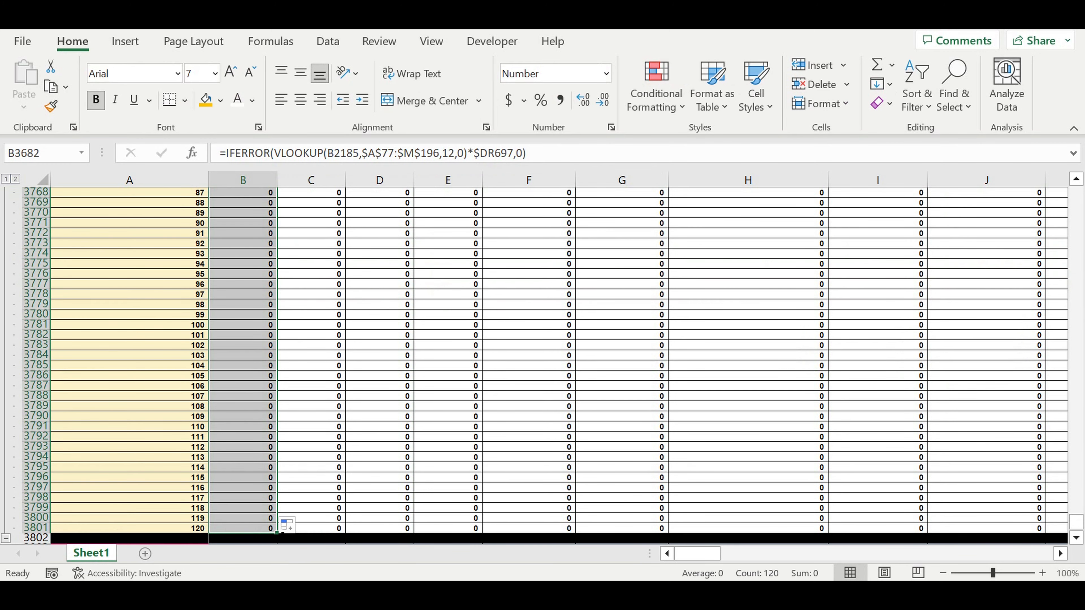
pyautogui.moveTo(276, 532); pyautogui.dragTo(696, 554)
pyautogui.click(235, 351)
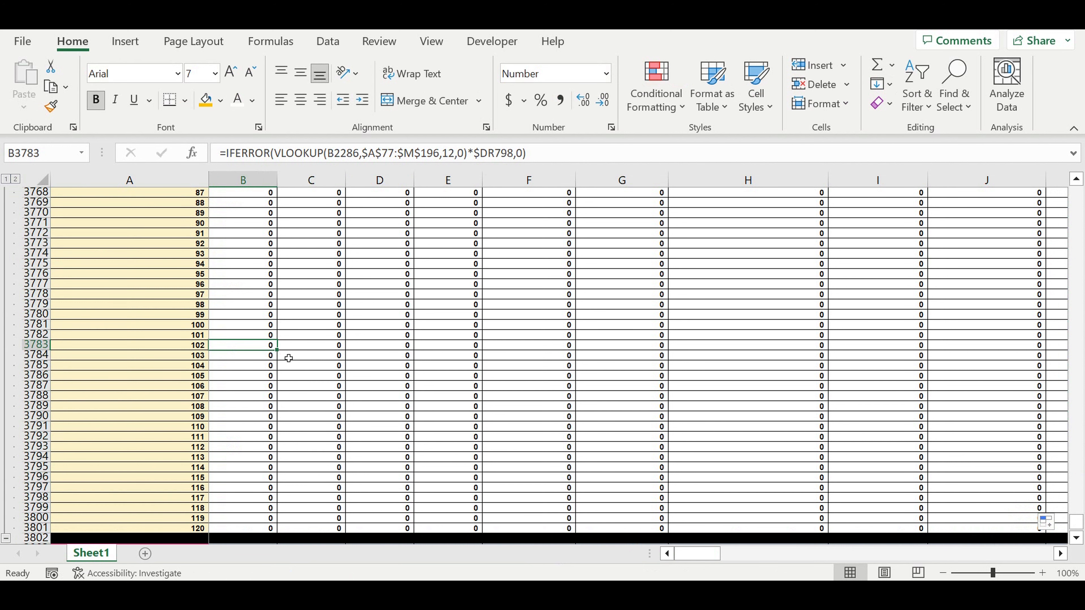
# Expand the Customer type 6 direct costs block and select its first month cell, B3806
pyautogui.scroll(-4, 289, 358)
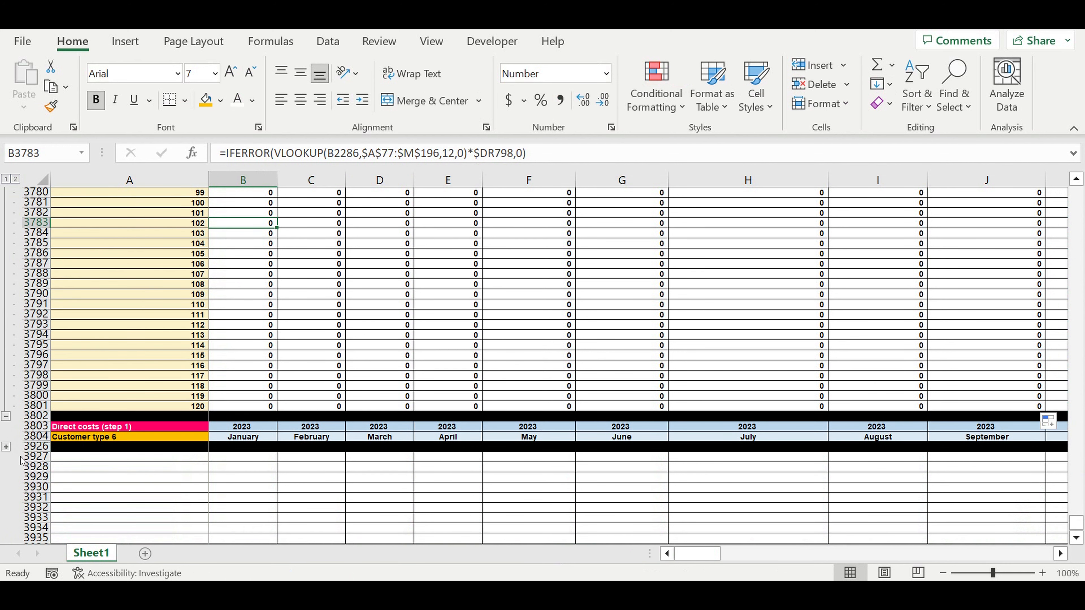
pyautogui.click(6, 447)
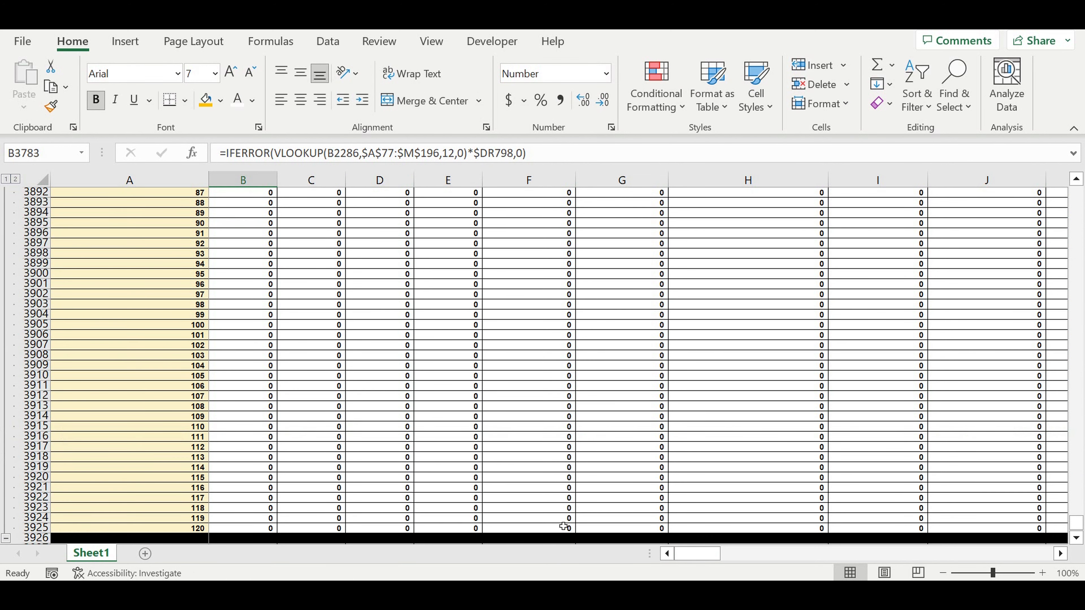
pyautogui.scroll(20, 410, 425)
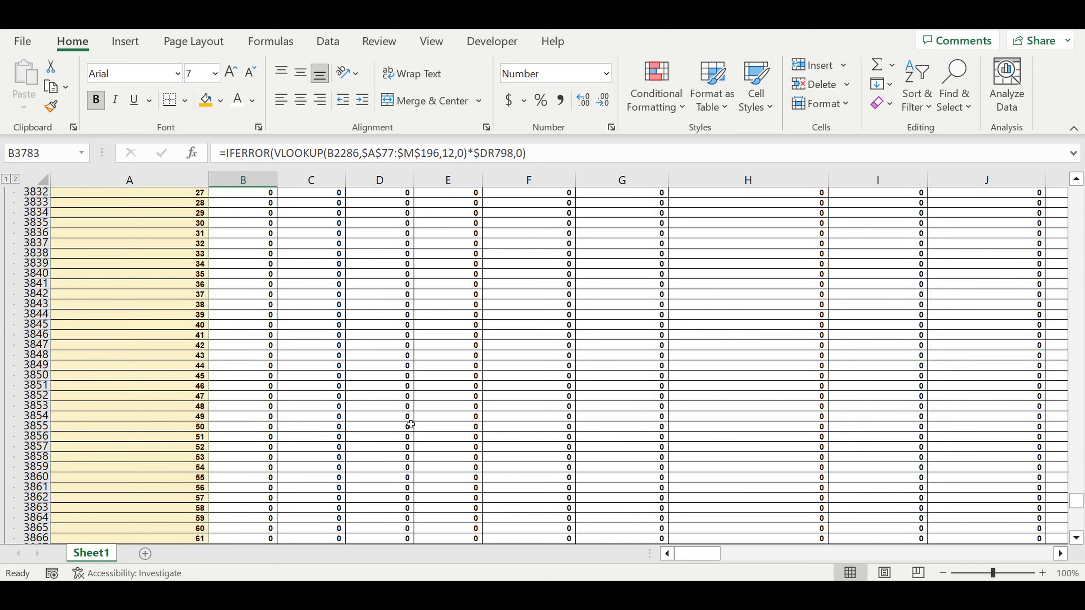
pyautogui.scroll(11, 410, 424)
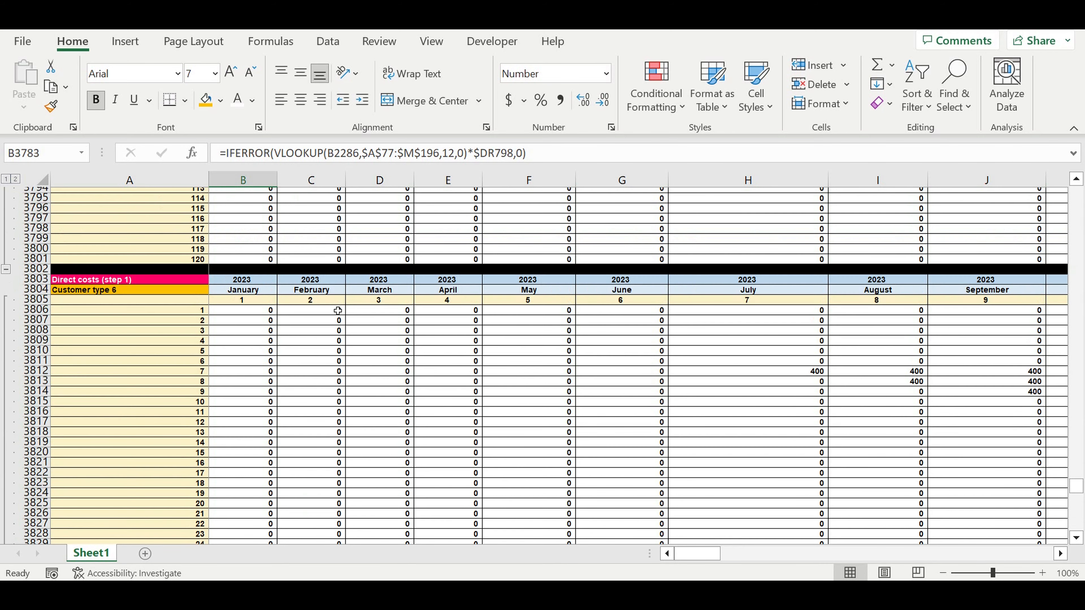
pyautogui.scroll(1, 338, 311)
pyautogui.click(256, 327)
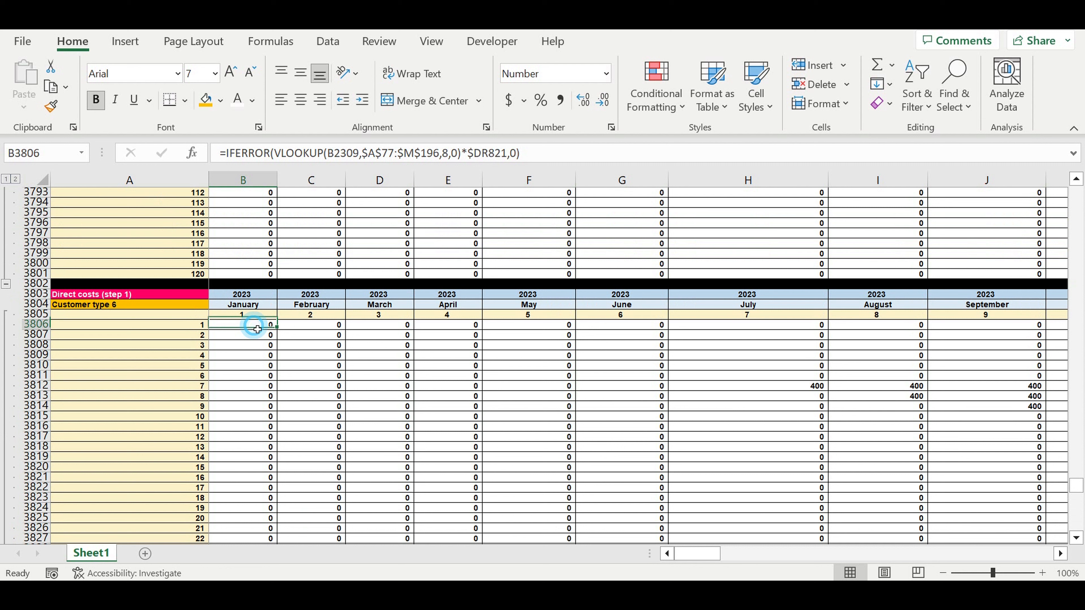
# Set the VLOOKUP column index in B3806 to 13 for Customer type 6 direct costs and enter the formula
pyautogui.doubleClick(256, 327)
pyautogui.click(497, 182)
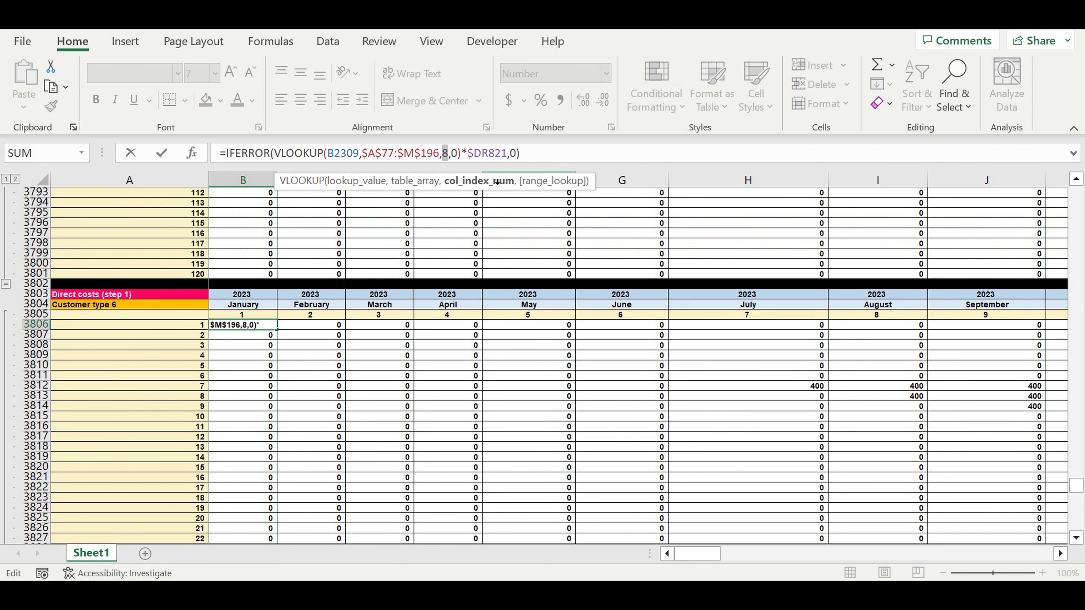
pyautogui.write('13')
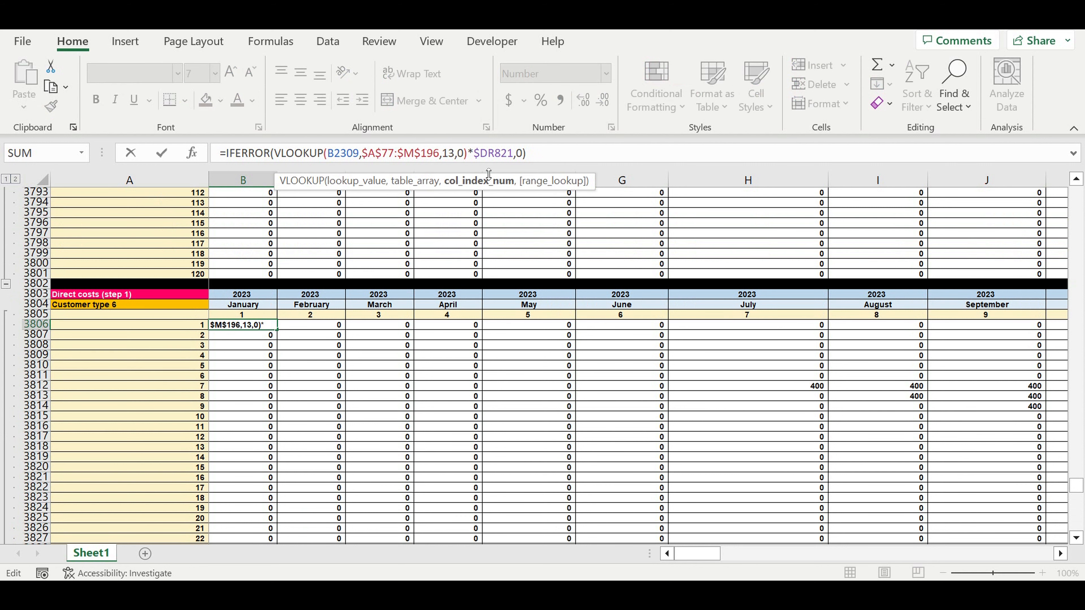
pyautogui.press('Return')
# Fill the B3806 formula down to row 3925 and across to column DQ in the Customer type 6 direct costs block
pyautogui.click(245, 325)
pyautogui.moveTo(281, 336); pyautogui.dragTo(877, 356)
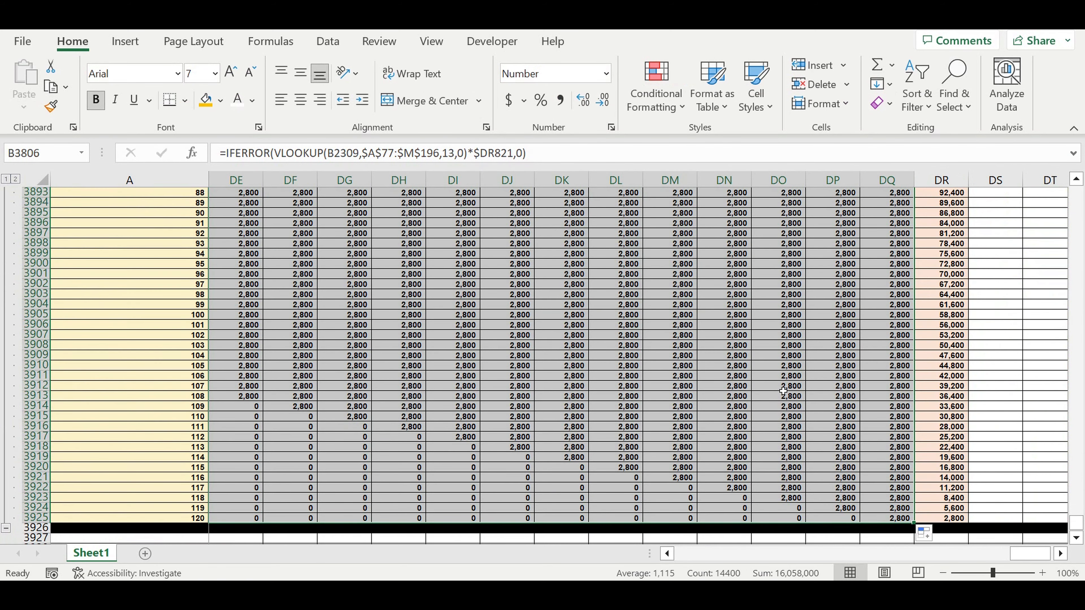
pyautogui.click(783, 388)
pyautogui.moveTo(1028, 559); pyautogui.dragTo(618, 558)
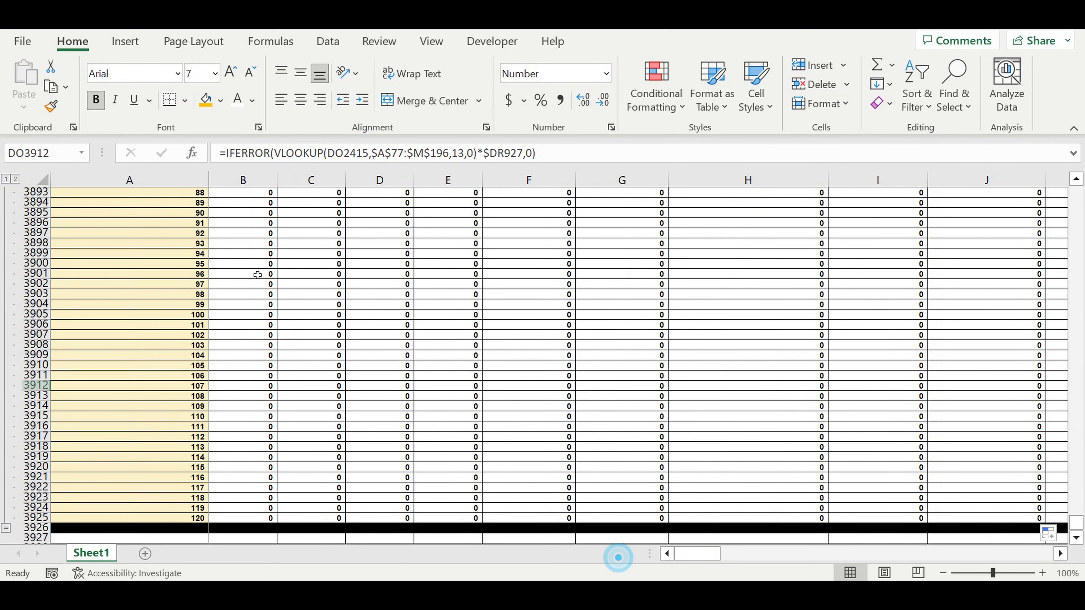
# Collapse all grouped row blocks in the sheet to their header rows
pyautogui.click(4, 179)
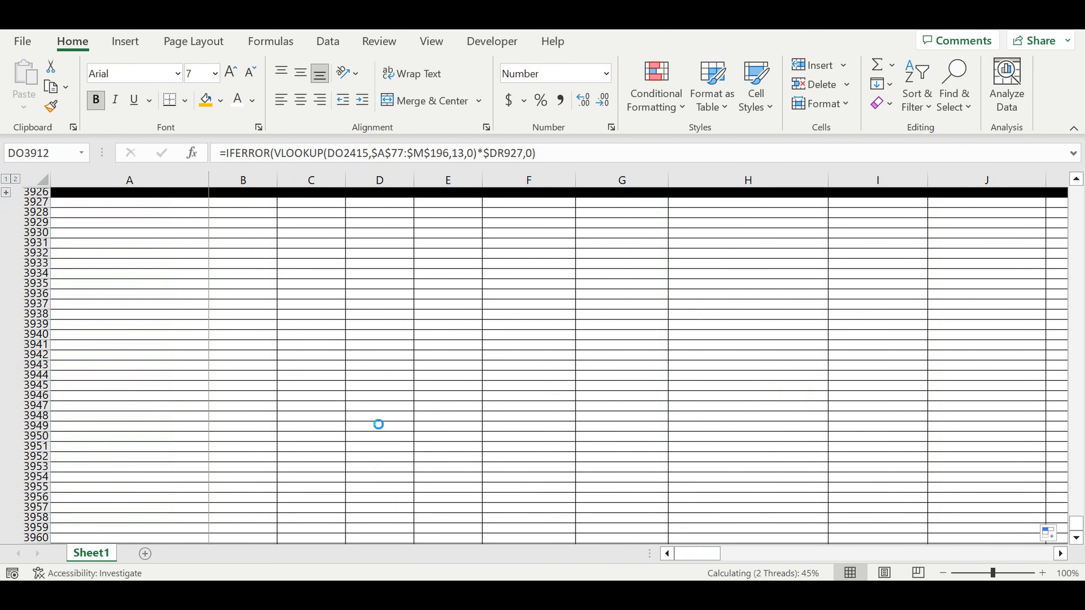
pyautogui.click(266, 359)
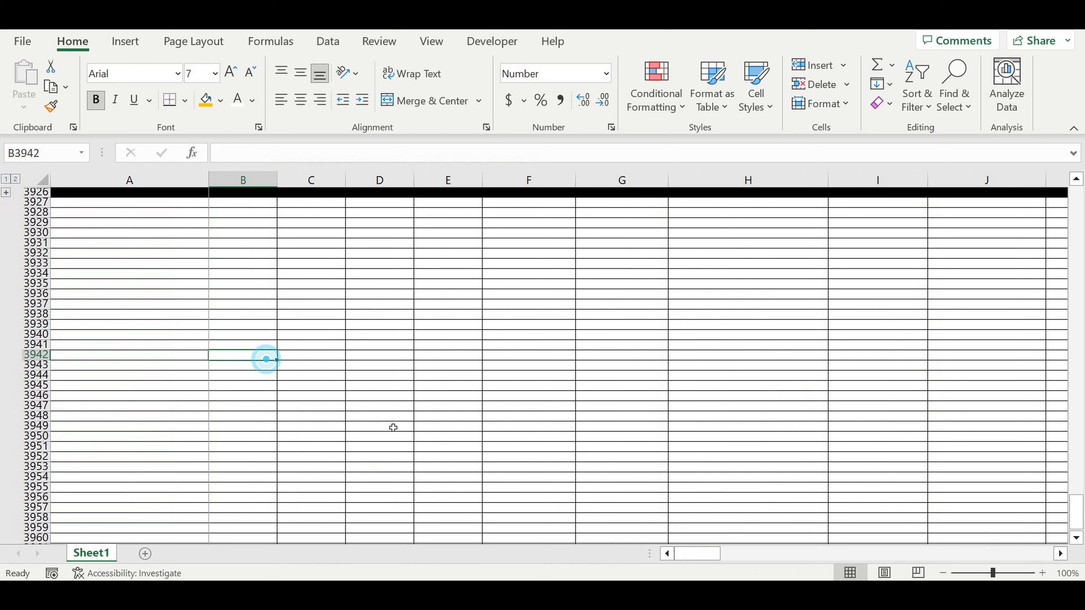
pyautogui.click(701, 554)
# Copy the Revenues consolidated block, rows 3174 to 3182, and paste it below the Customer type 6 direct costs block at A3927
pyautogui.scroll(11, 309, 444)
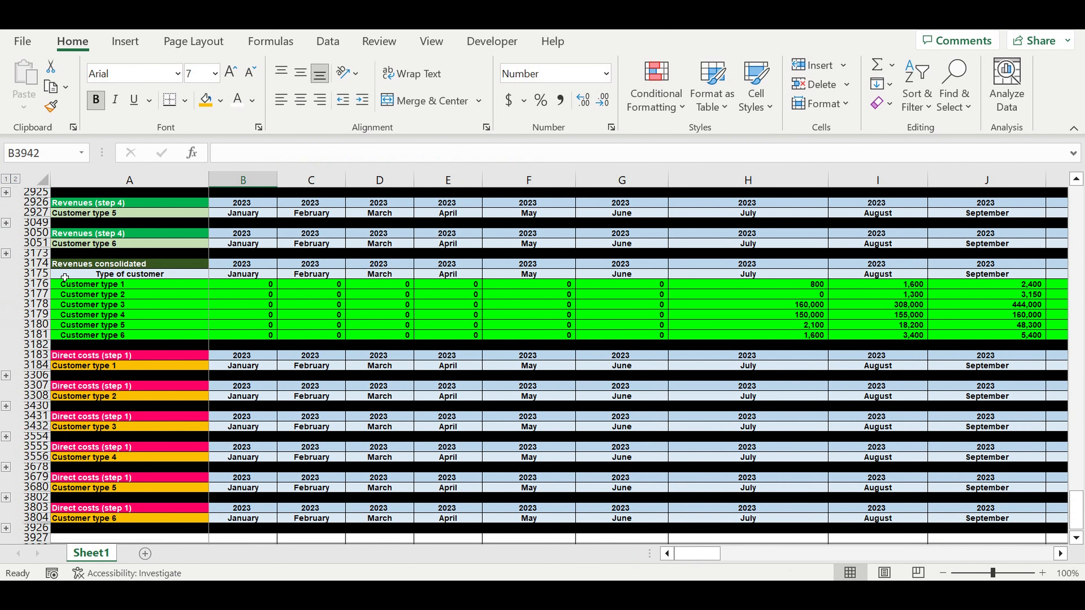
pyautogui.click(53, 265)
pyautogui.moveTo(41, 268); pyautogui.dragTo(53, 344)
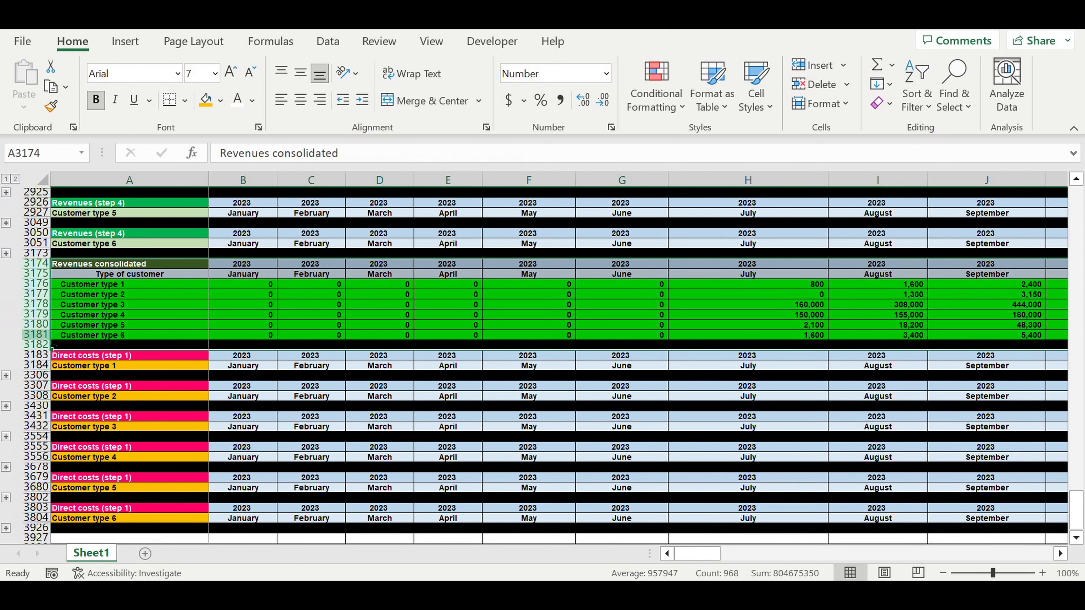
pyautogui.hotkey('ctrl', 'c')
pyautogui.click(130, 316)
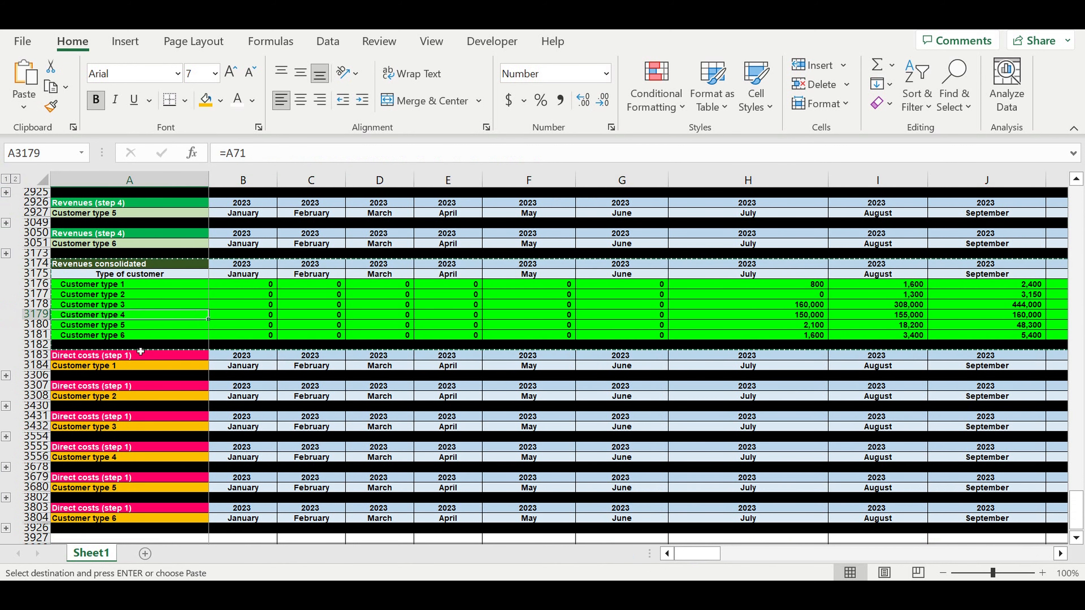
pyautogui.scroll(-4, 140, 351)
pyautogui.click(125, 421)
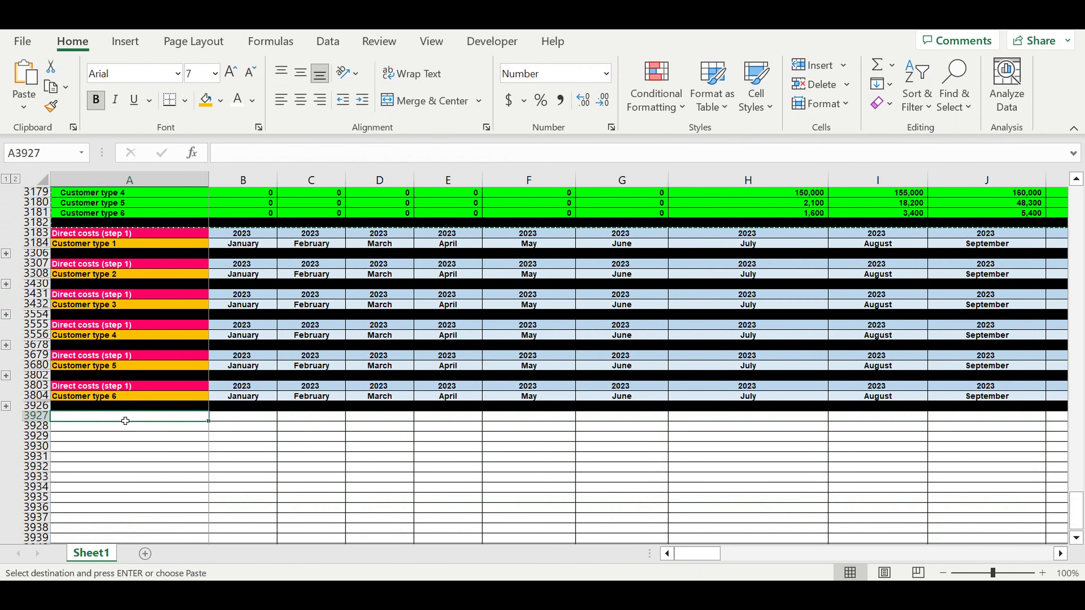
pyautogui.hotkey('ctrl', 'v')
# Link the pasted block's first customer label in A3929 to A3176 and fill the reference down to A3934
pyautogui.click(131, 457)
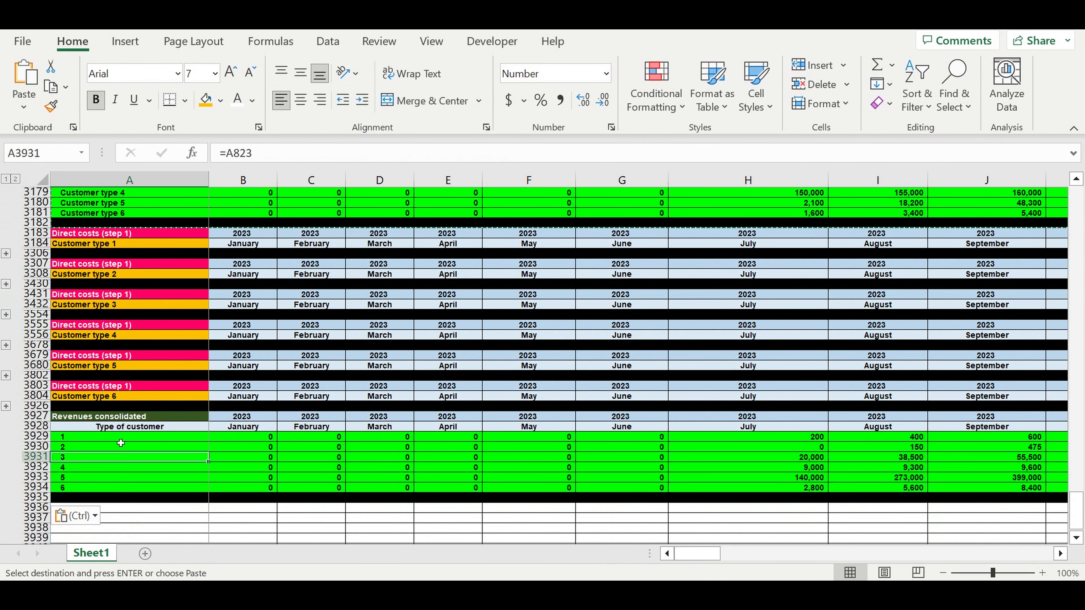
pyautogui.click(111, 437)
pyautogui.write('=')
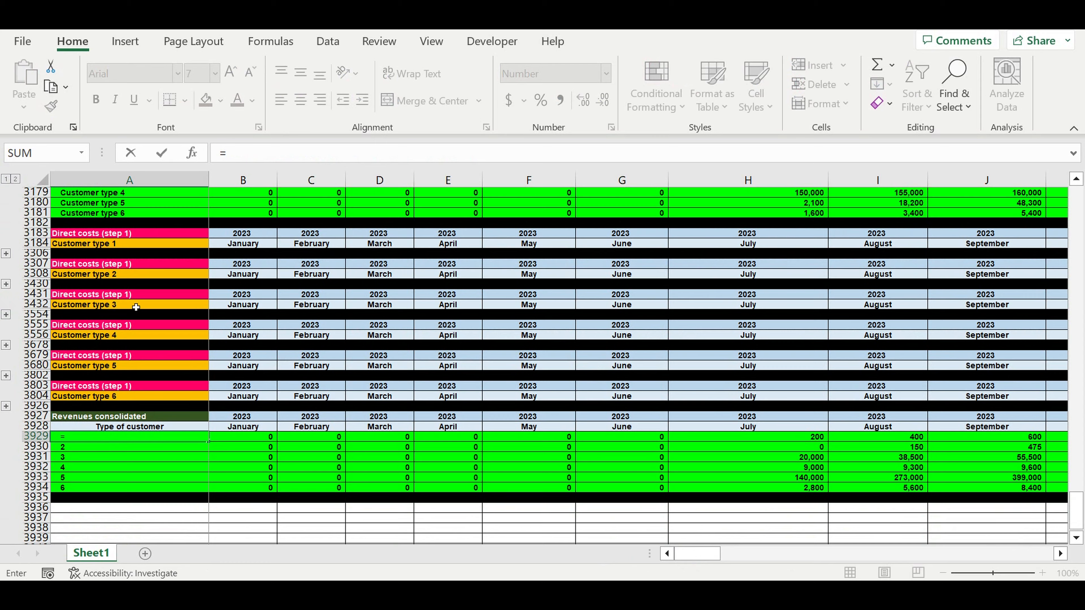
pyautogui.scroll(2, 136, 306)
pyautogui.click(123, 223)
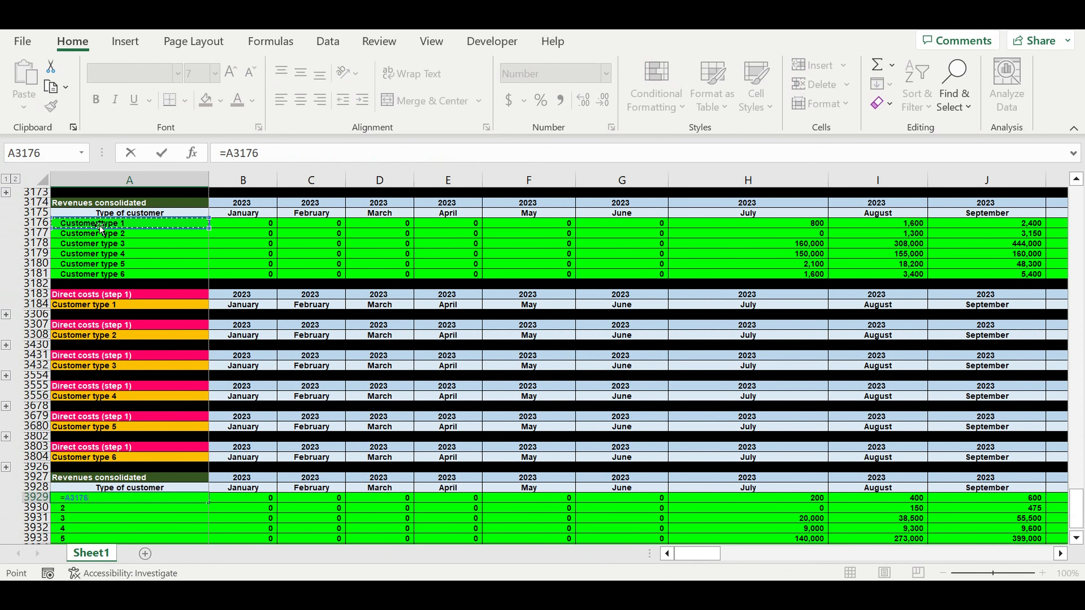
pyautogui.press('Return')
pyautogui.scroll(-2, 205, 381)
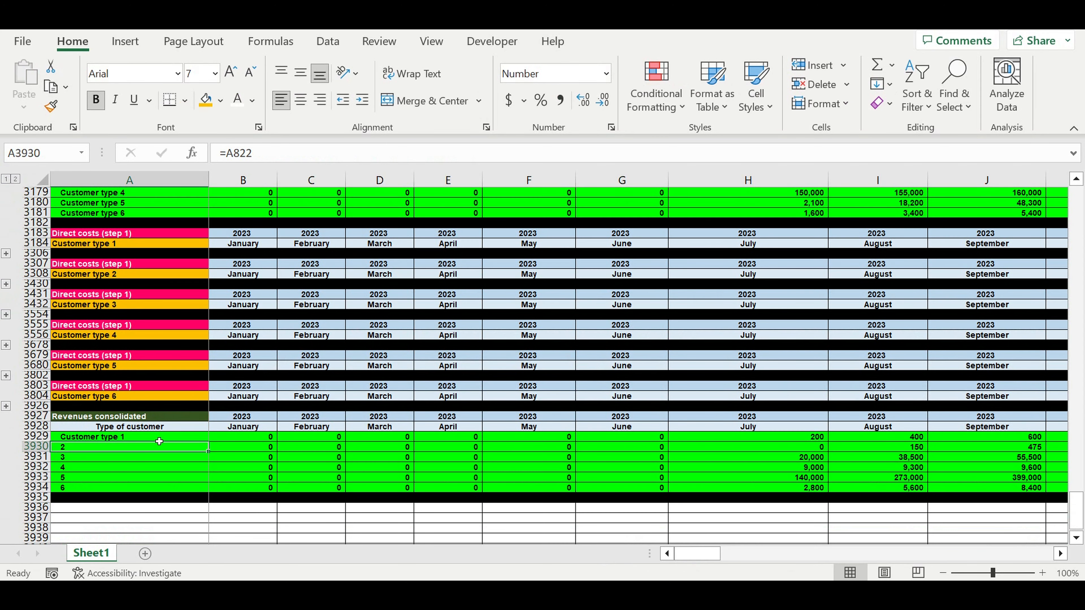
pyautogui.click(159, 441)
pyautogui.moveTo(208, 442); pyautogui.dragTo(209, 492)
pyautogui.click(126, 455)
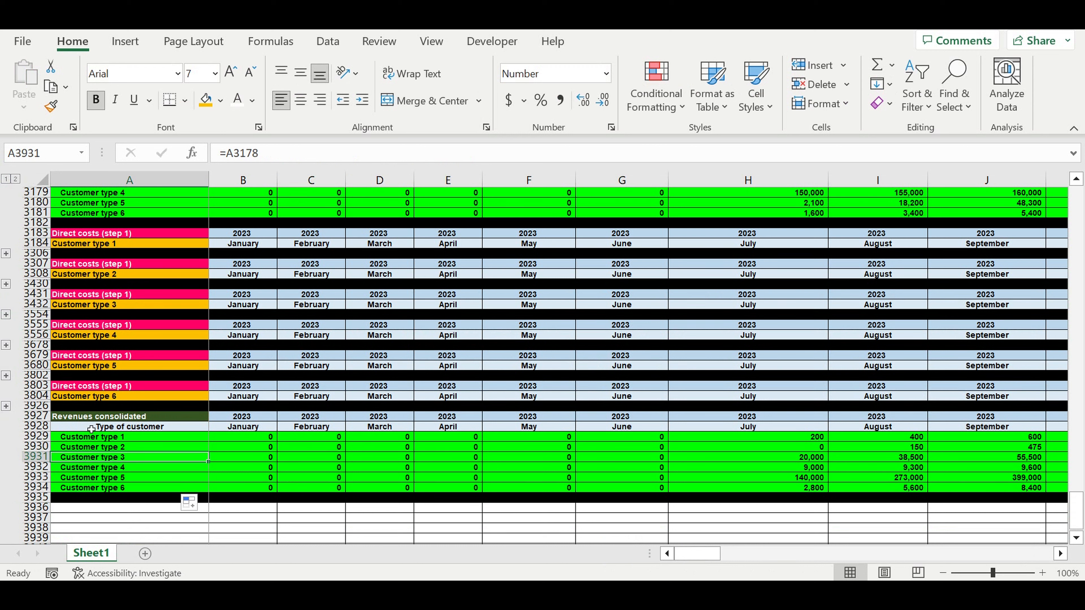
# Rename the pasted block's heading in A3927 as "Direct costs consolidated"
pyautogui.click(91, 417)
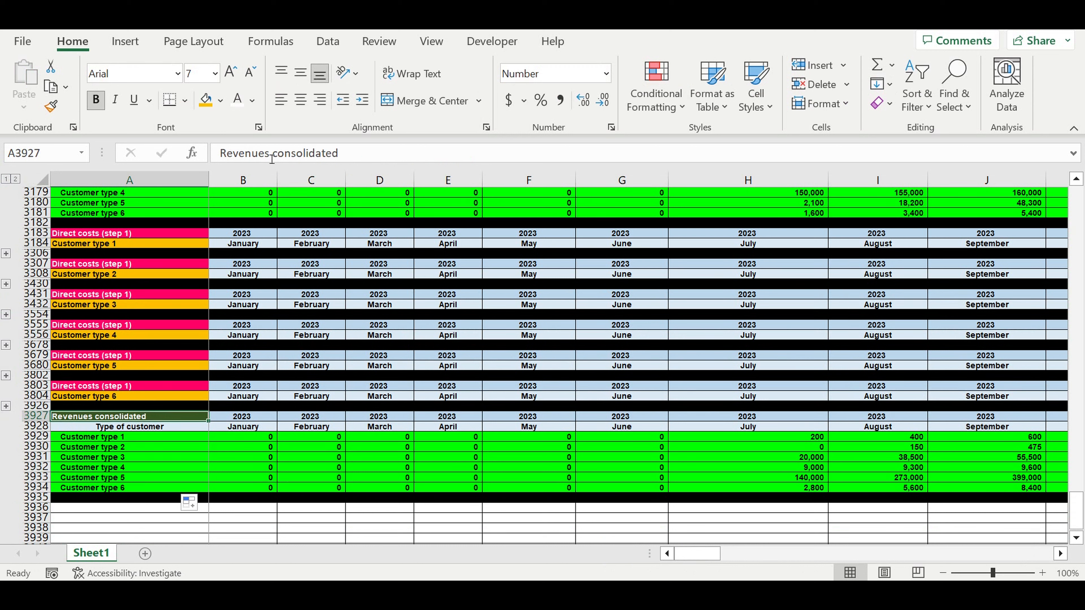
pyautogui.moveTo(272, 159); pyautogui.dragTo(172, 156)
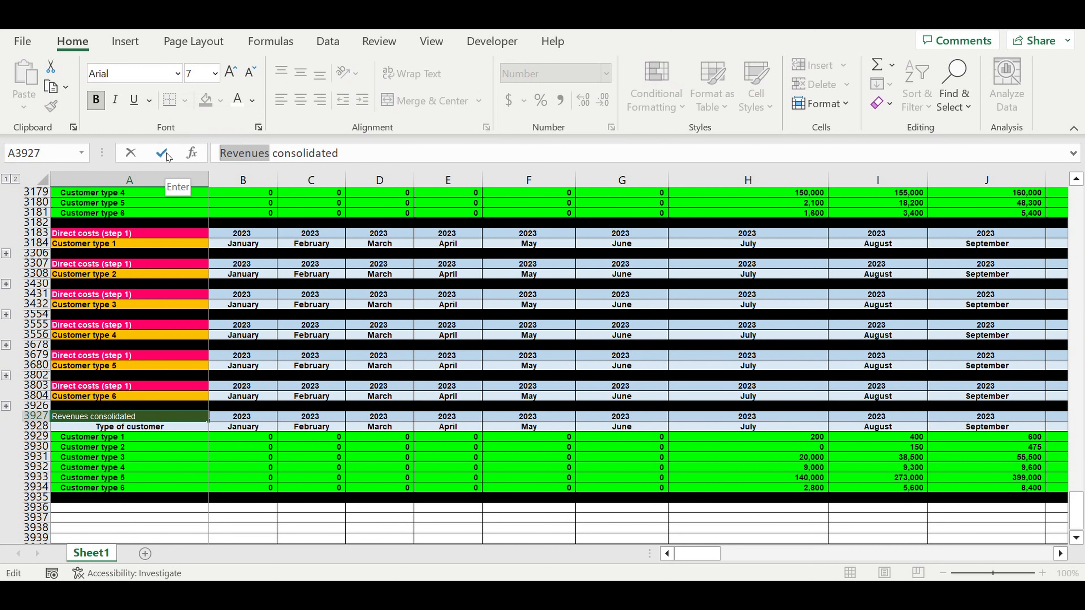
pyautogui.write('Direct co')
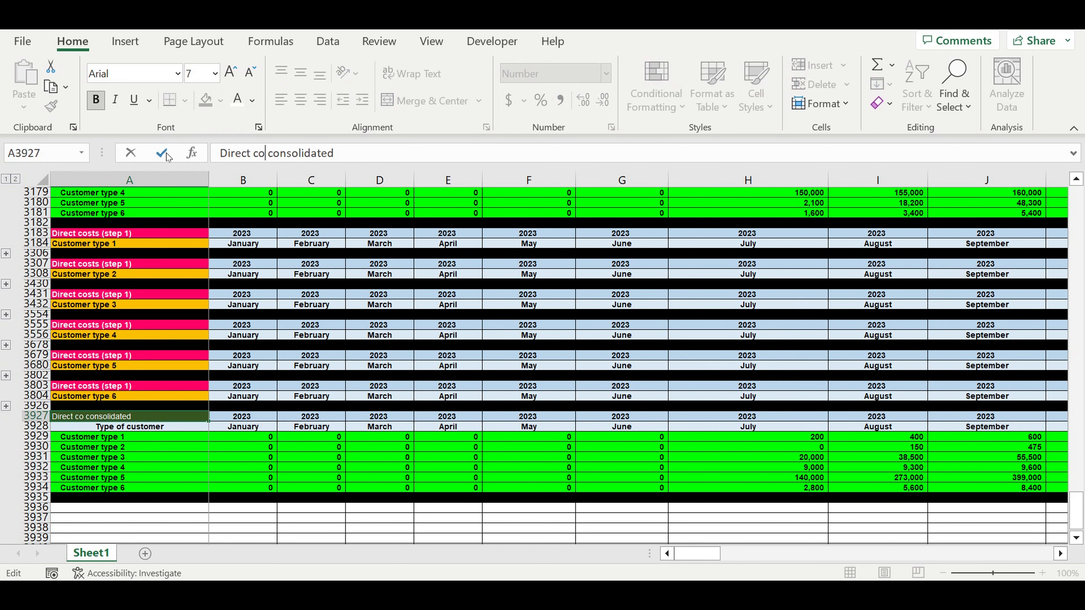
pyautogui.write('sts cons')
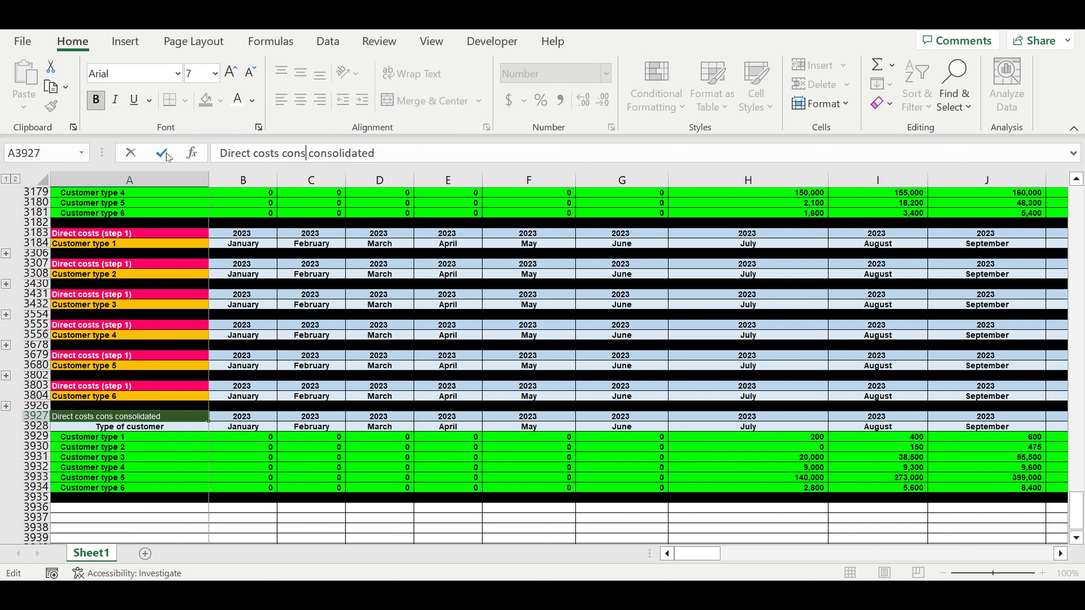
pyautogui.write('olidated')
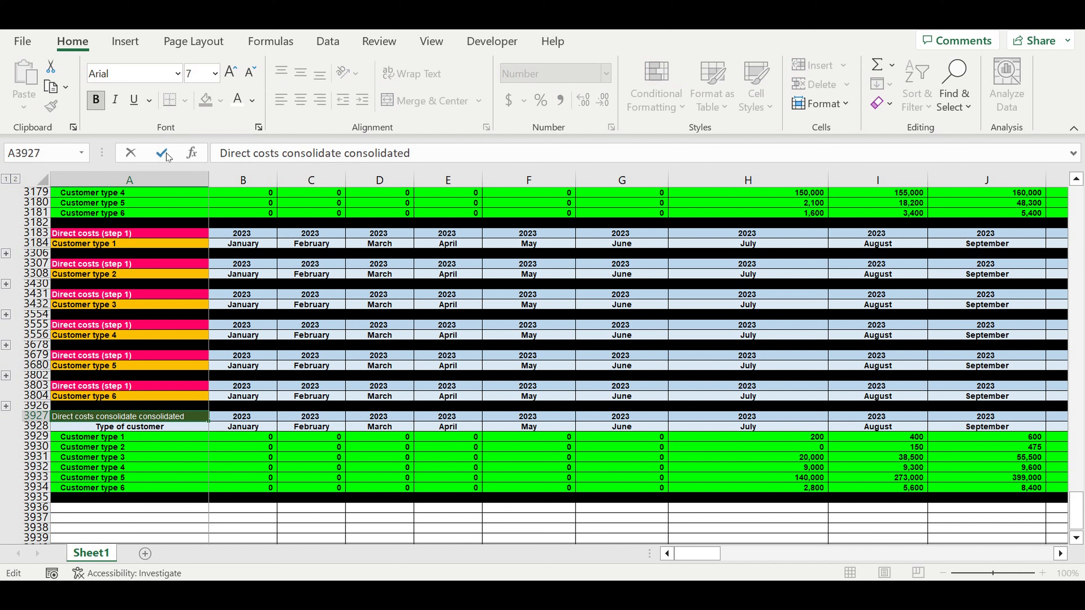
pyautogui.press('Delete')
pyautogui.press('Delete')
pyautogui.press('Delete')
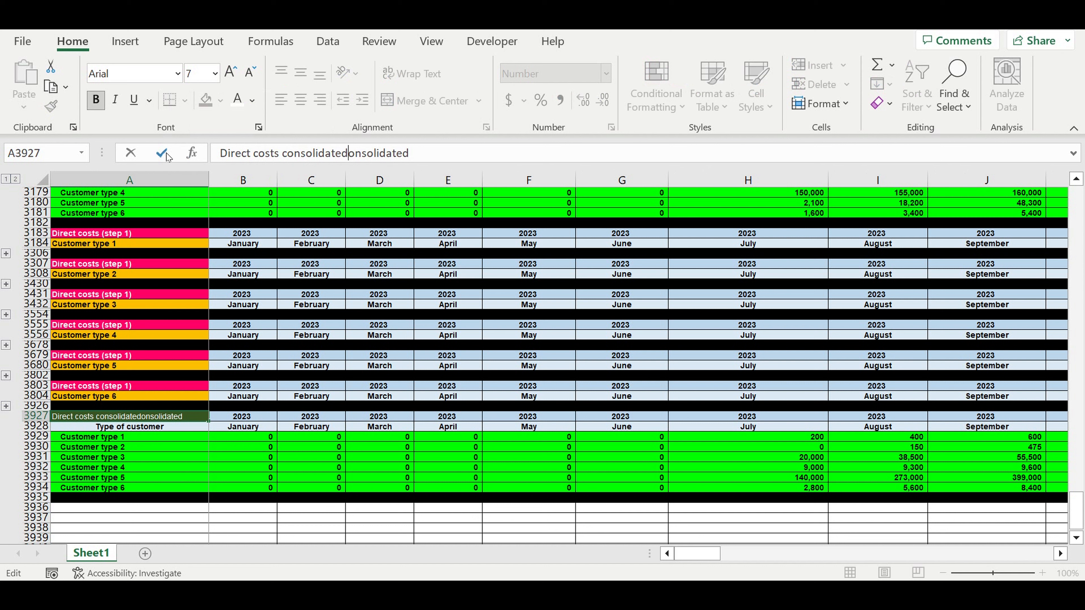
pyautogui.press('Delete')
pyautogui.press('Delete')
pyautogui.press('Delete')
pyautogui.press('Delete')
pyautogui.press('Delete')
pyautogui.press('Delete')
pyautogui.press('Delete')
pyautogui.press('Delete')
pyautogui.press('Delete')
pyautogui.press('Delete')
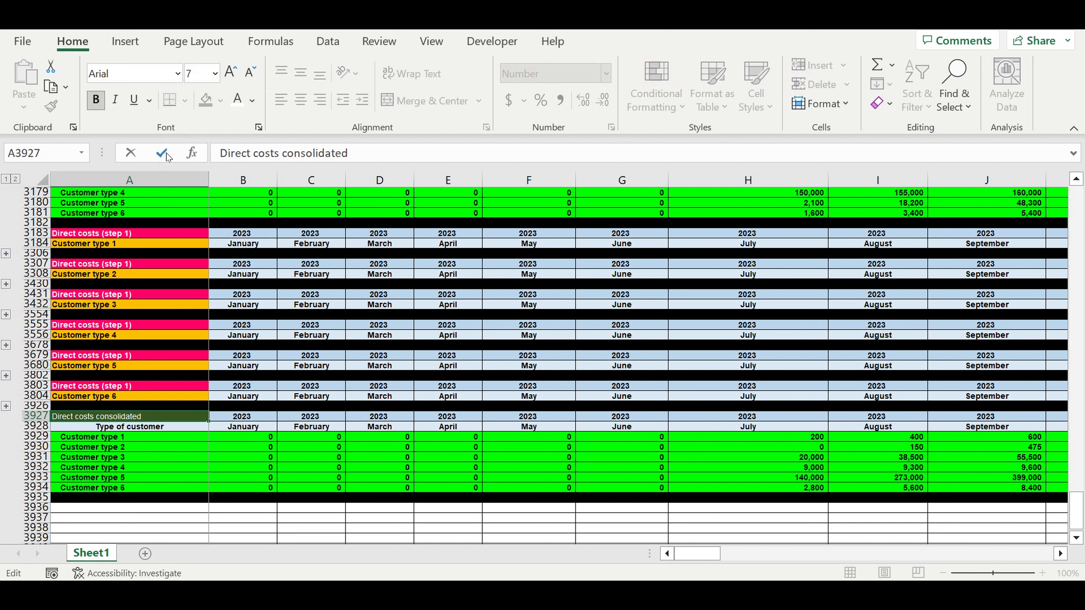
pyautogui.press('Return')
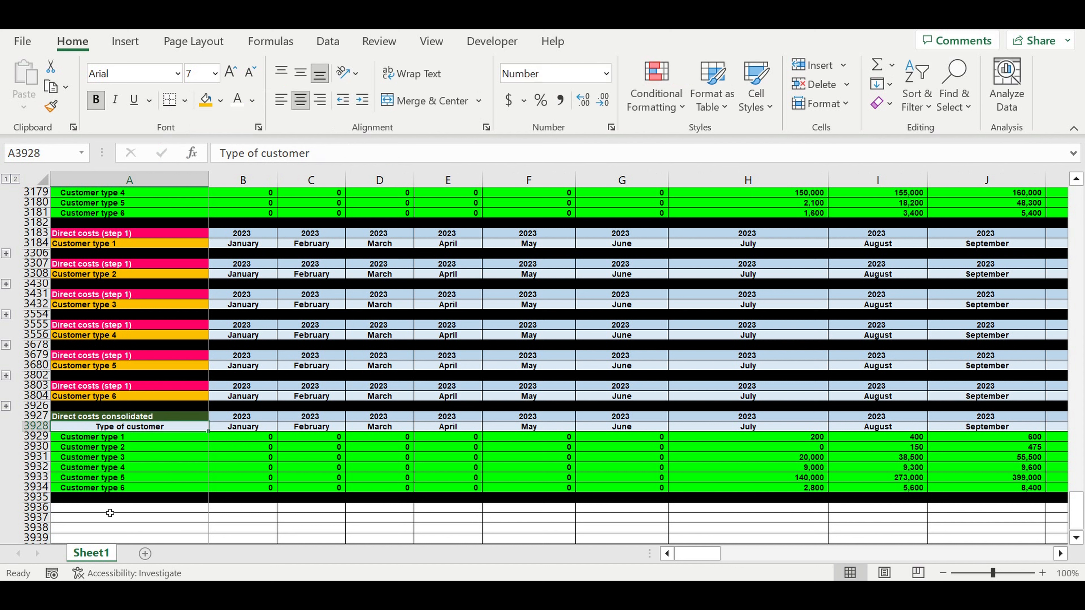
# Change the fill colour of the Direct costs consolidated heading cell A3927 to purple
pyautogui.press('Up')
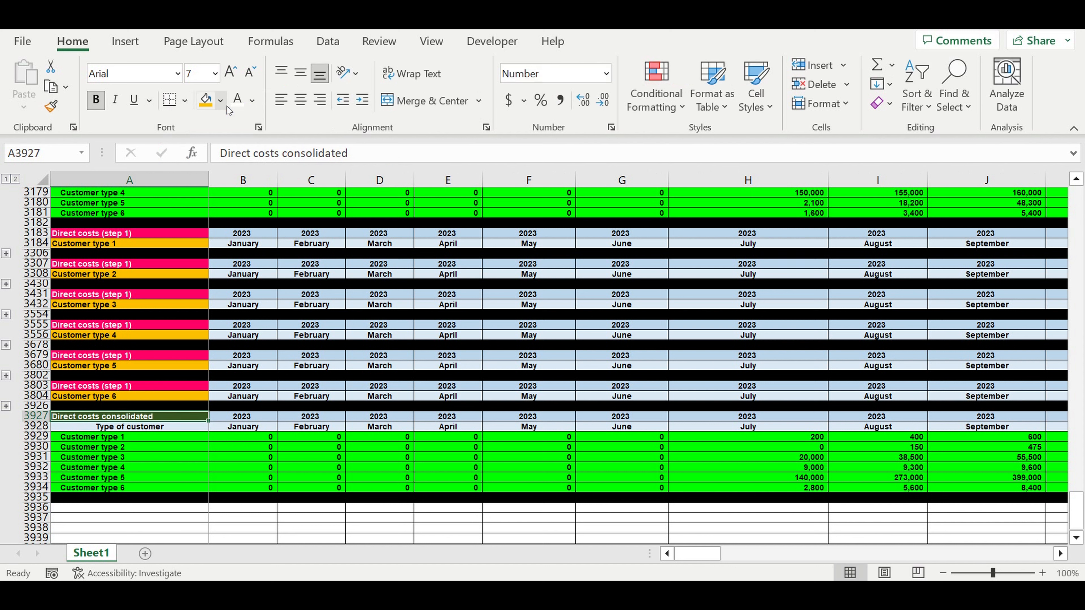
pyautogui.click(219, 101)
pyautogui.click(337, 260)
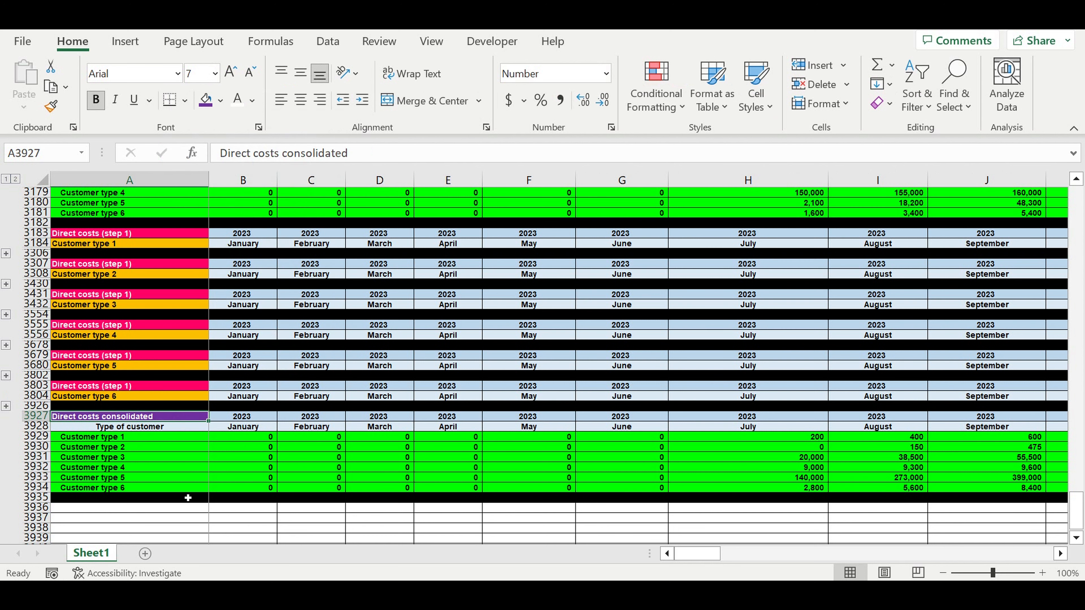
# Format the six customer type rows 3929 to 3934 with white font and a red fill
pyautogui.click(35, 437)
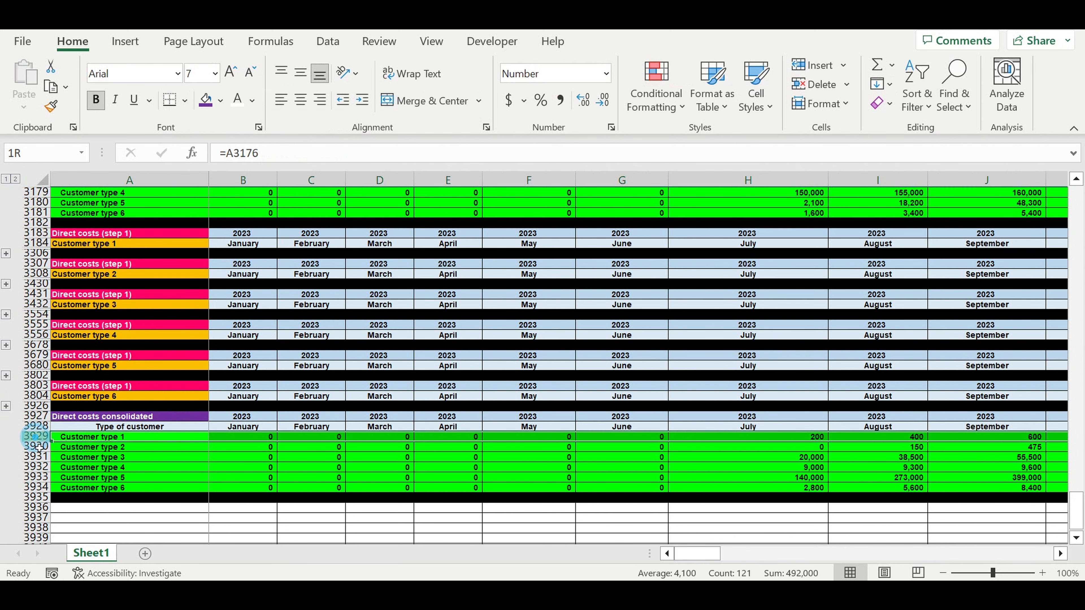
pyautogui.moveTo(39, 447); pyautogui.dragTo(65, 450)
pyautogui.click(237, 100)
pyautogui.click(222, 100)
pyautogui.click(220, 258)
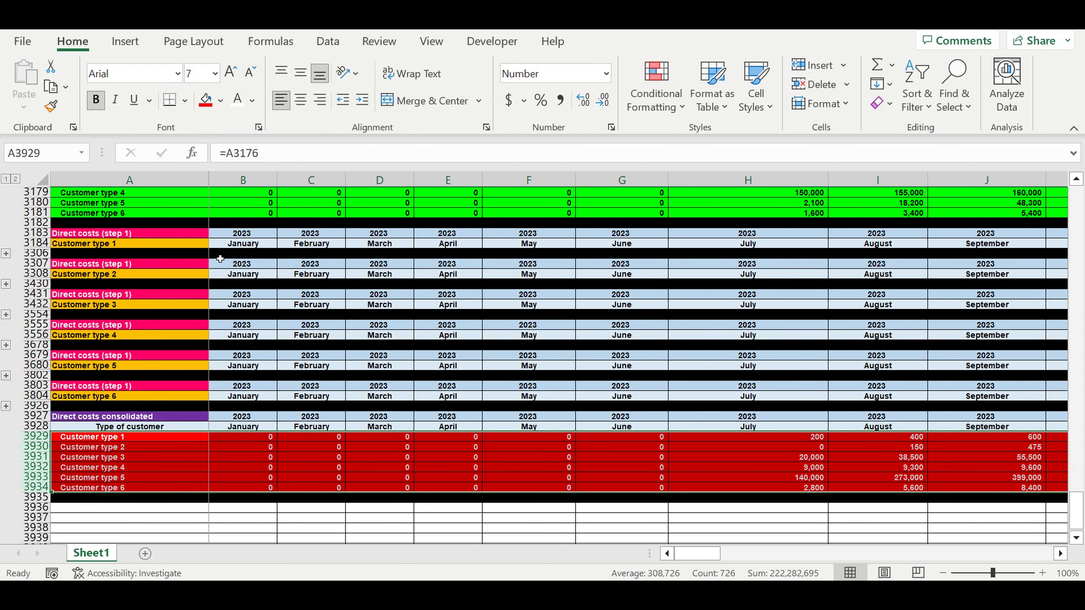
# Examine the July SUM formulas of the Direct costs consolidated block against the direct costs (step 1) blocks above
pyautogui.click(644, 458)
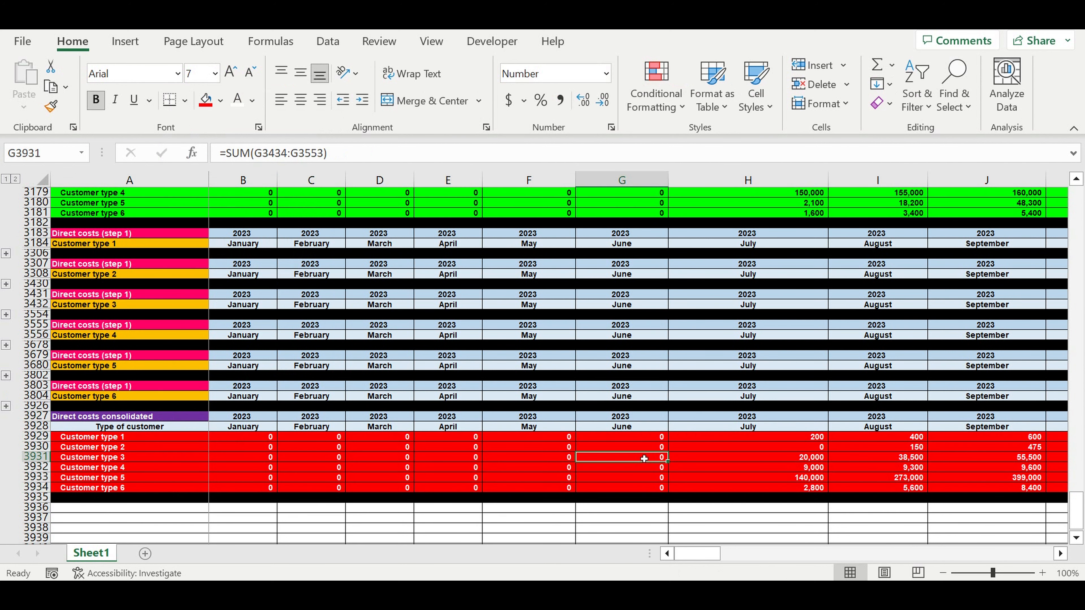
pyautogui.click(798, 490)
pyautogui.click(799, 439)
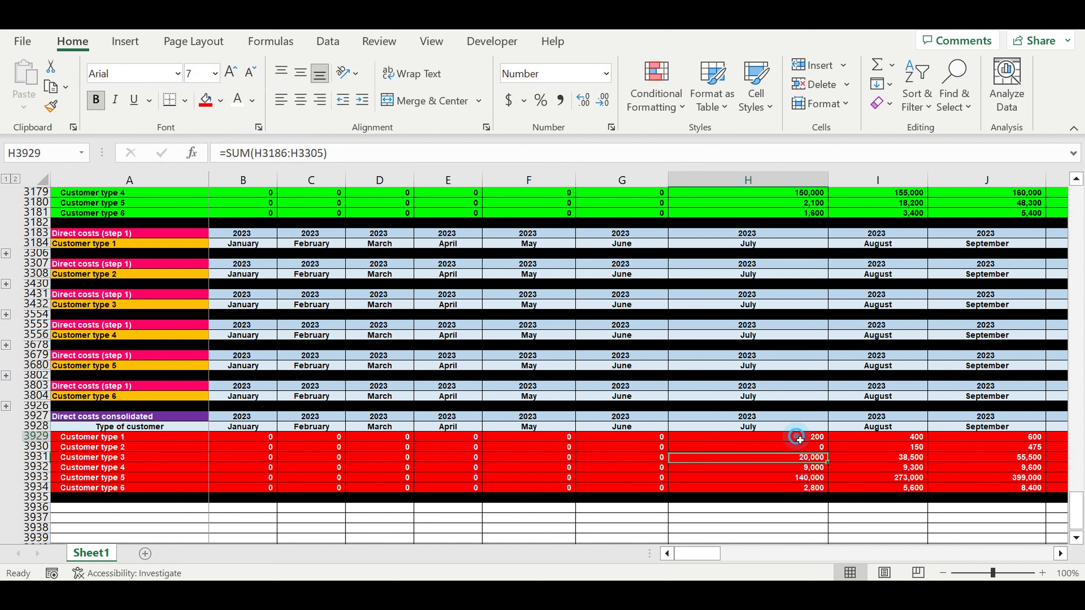
pyautogui.moveTo(802, 441); pyautogui.dragTo(813, 488)
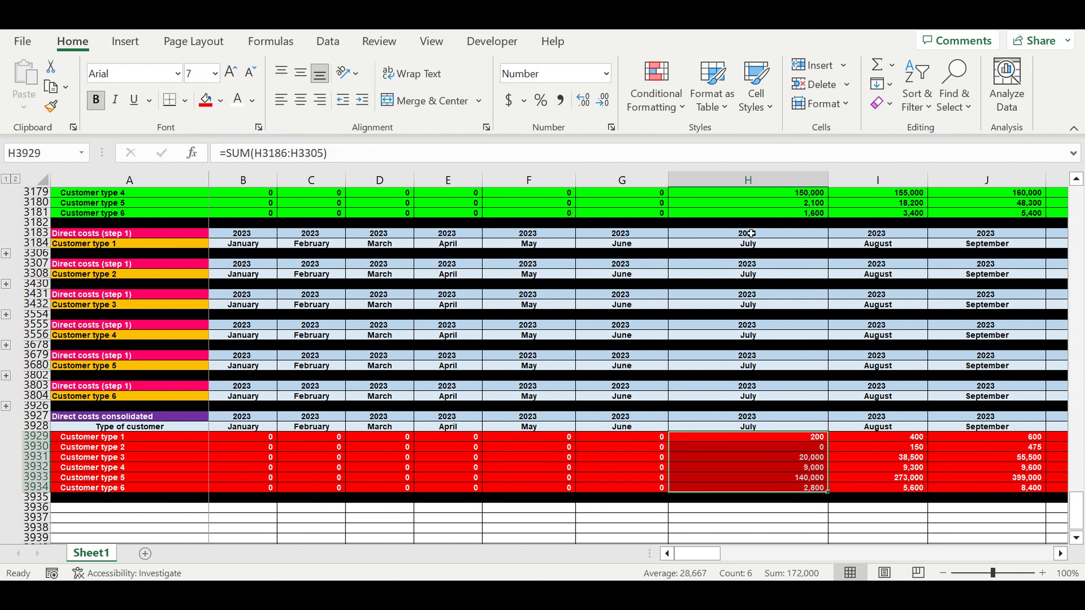
pyautogui.moveTo(750, 233); pyautogui.dragTo(751, 420)
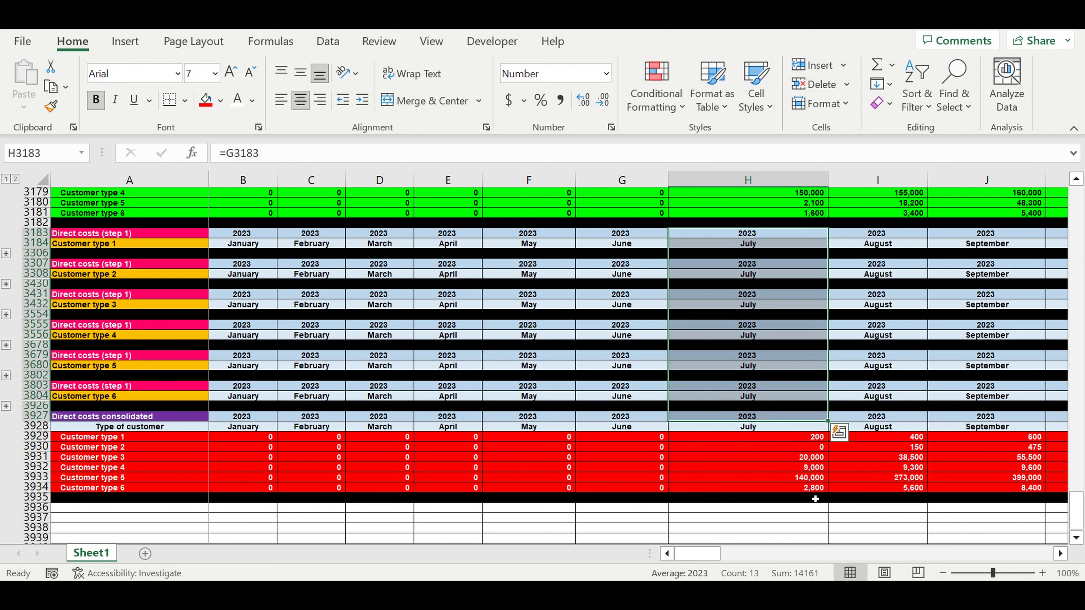
pyautogui.click(809, 491)
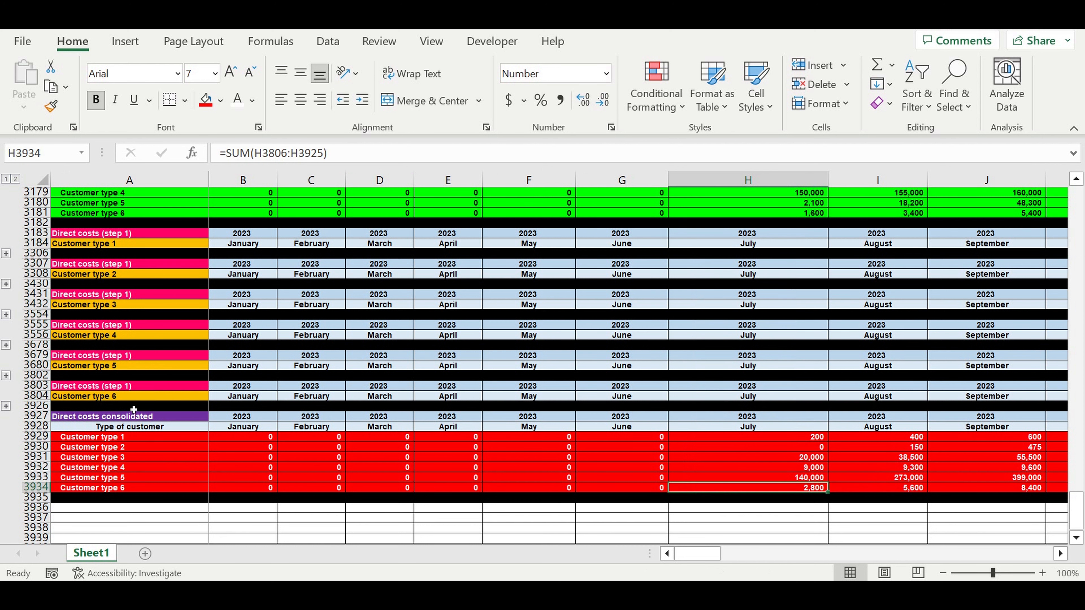
# Expand the Customer type 6 direct costs block and check which July range the SUM formula in H3934 covers
pyautogui.click(130, 396)
pyautogui.click(6, 406)
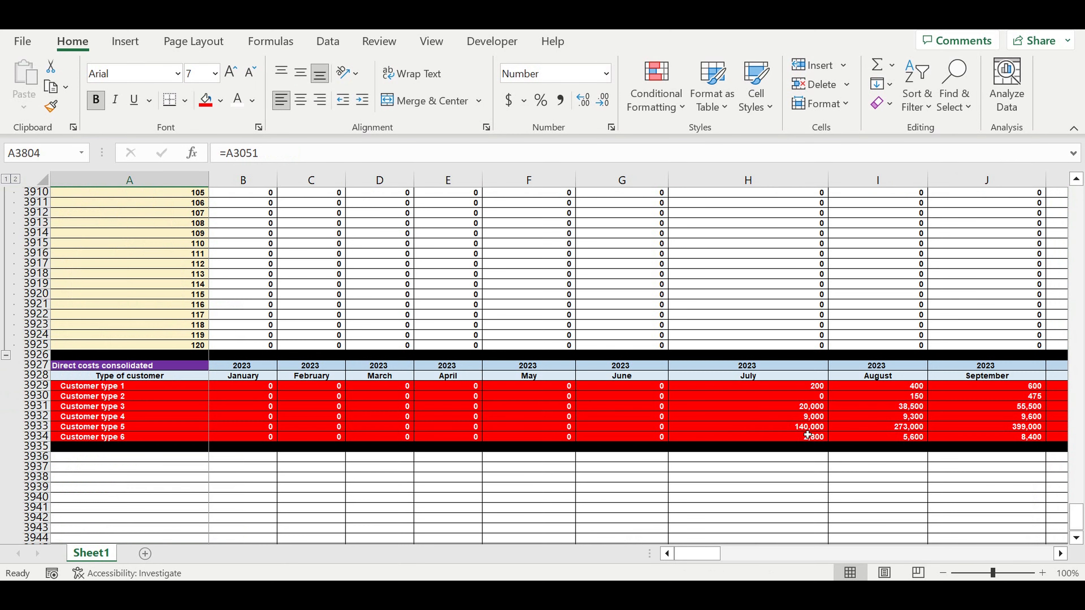
pyautogui.click(789, 409)
pyautogui.doubleClick(788, 410)
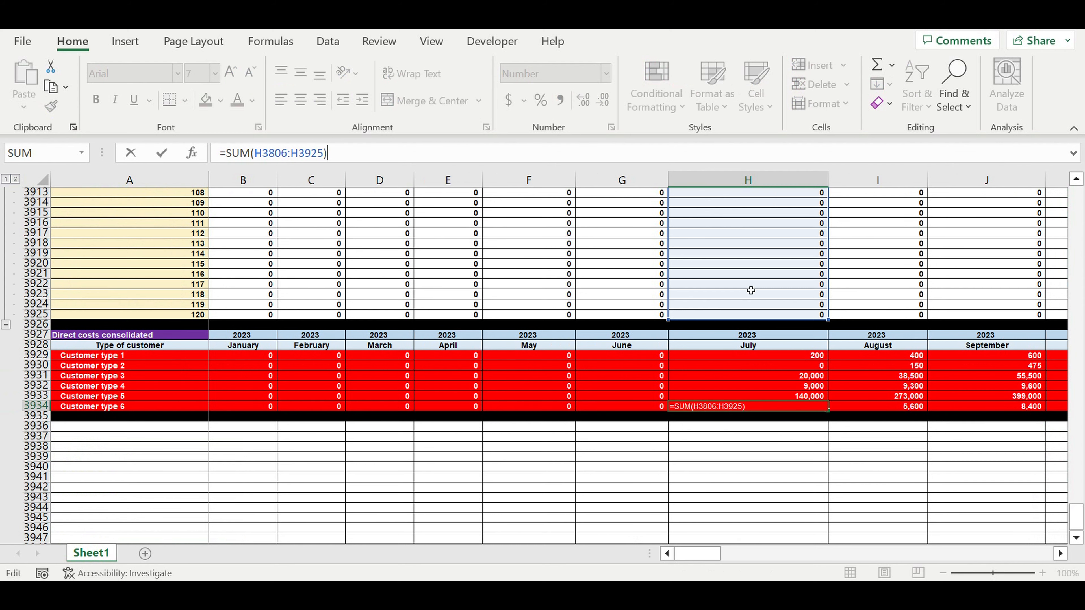
pyautogui.scroll(20, 751, 291)
pyautogui.scroll(8, 766, 276)
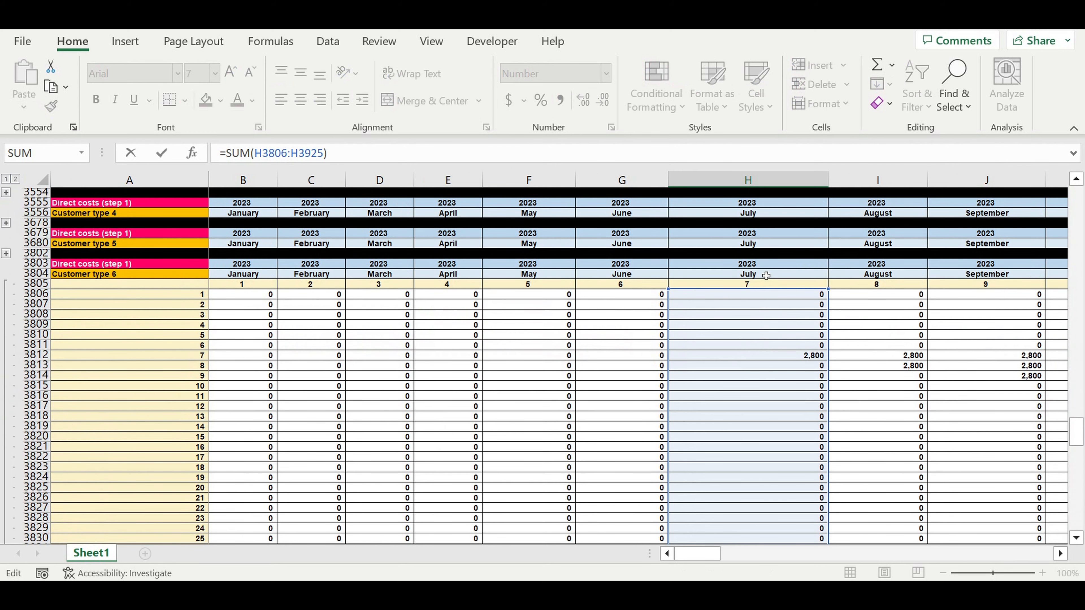
# Leave the SUM formula in H3934 as it is and collapse the Customer type 6 direct costs block
pyautogui.press('Return')
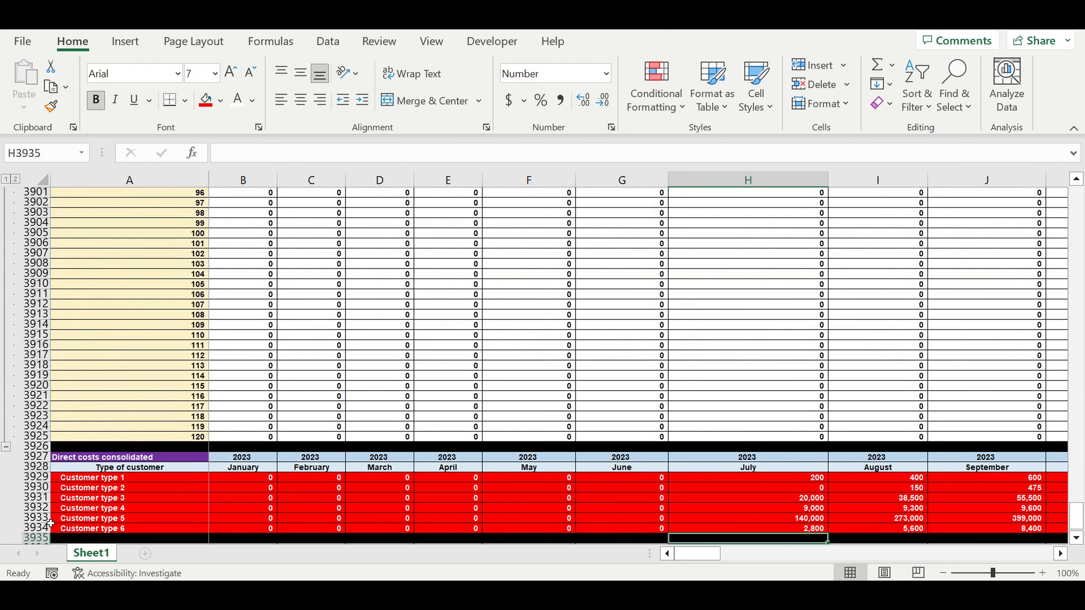
pyautogui.click(6, 448)
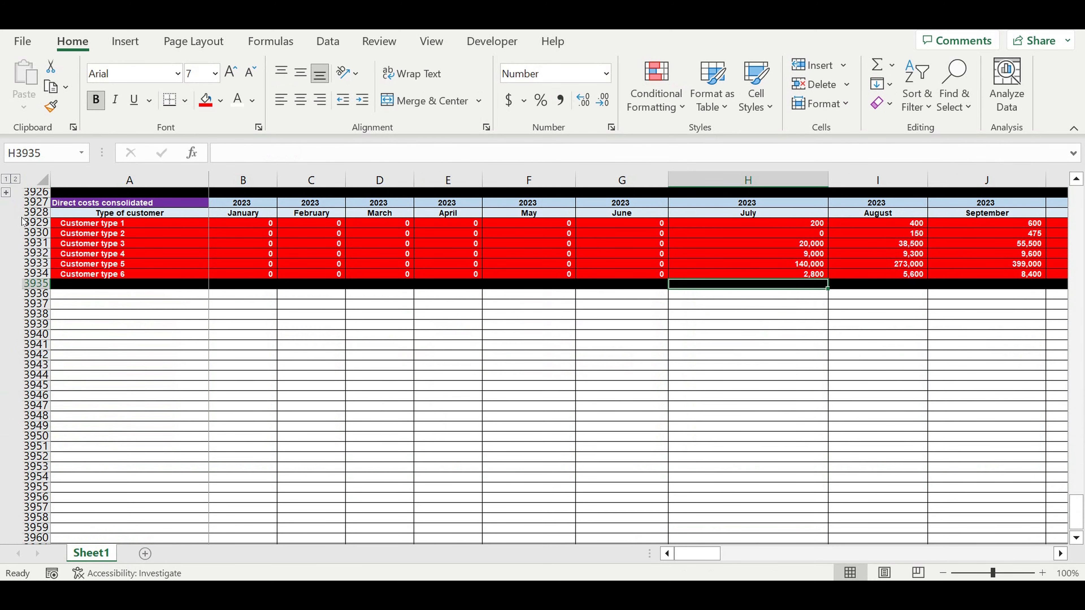
# Expand the Customer type 1 direct costs block and check which March 2025 range the SUM formula in AB3929 covers
pyautogui.scroll(8, 22, 221)
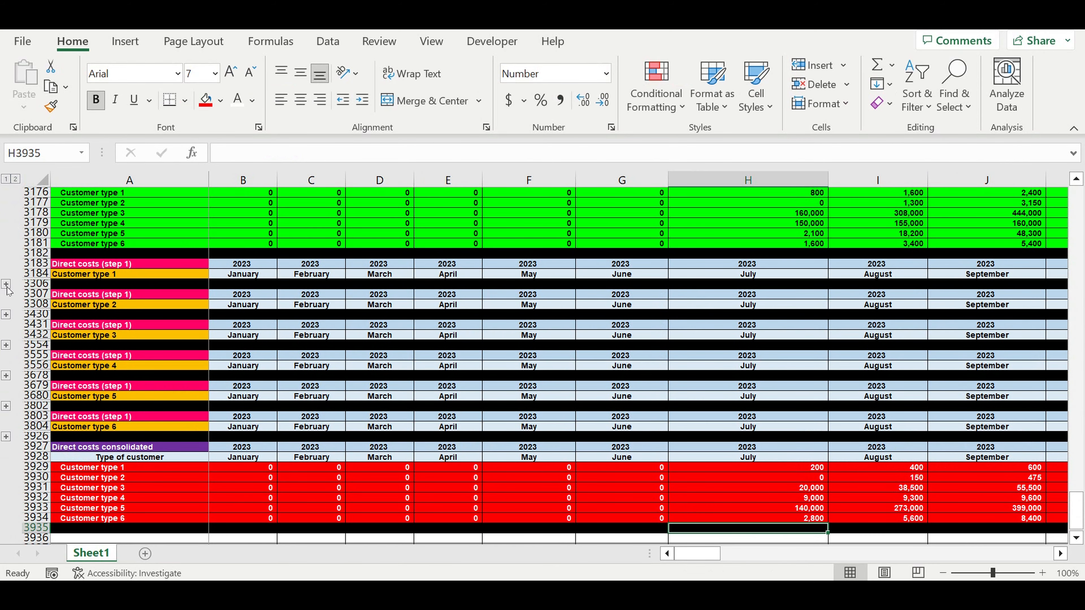
pyautogui.click(6, 284)
pyautogui.moveTo(698, 554); pyautogui.dragTo(767, 555)
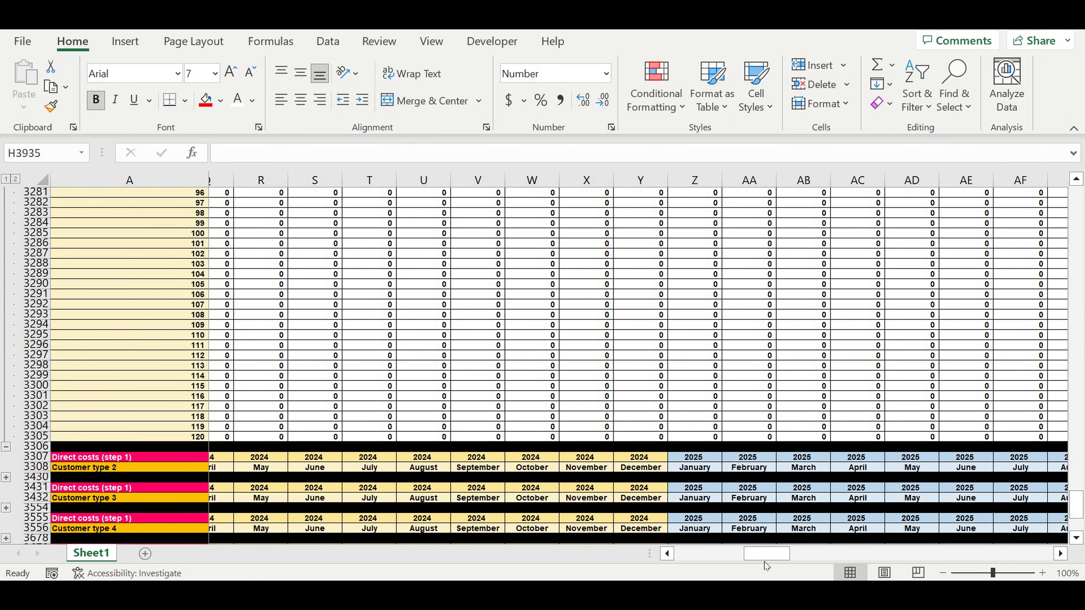
pyautogui.scroll(-6, 791, 492)
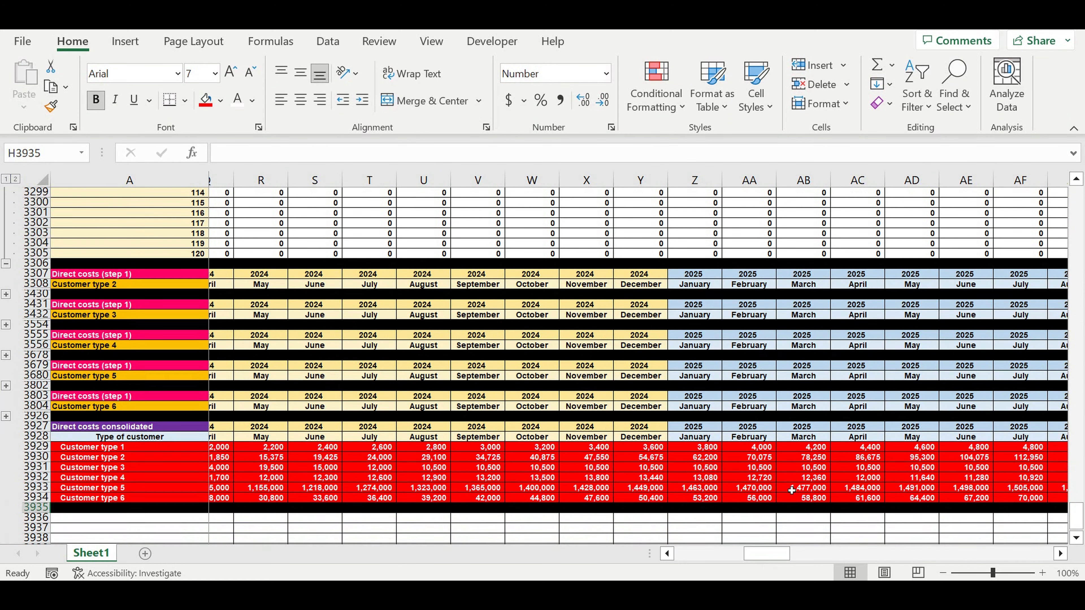
pyautogui.click(816, 448)
pyautogui.press('F2')
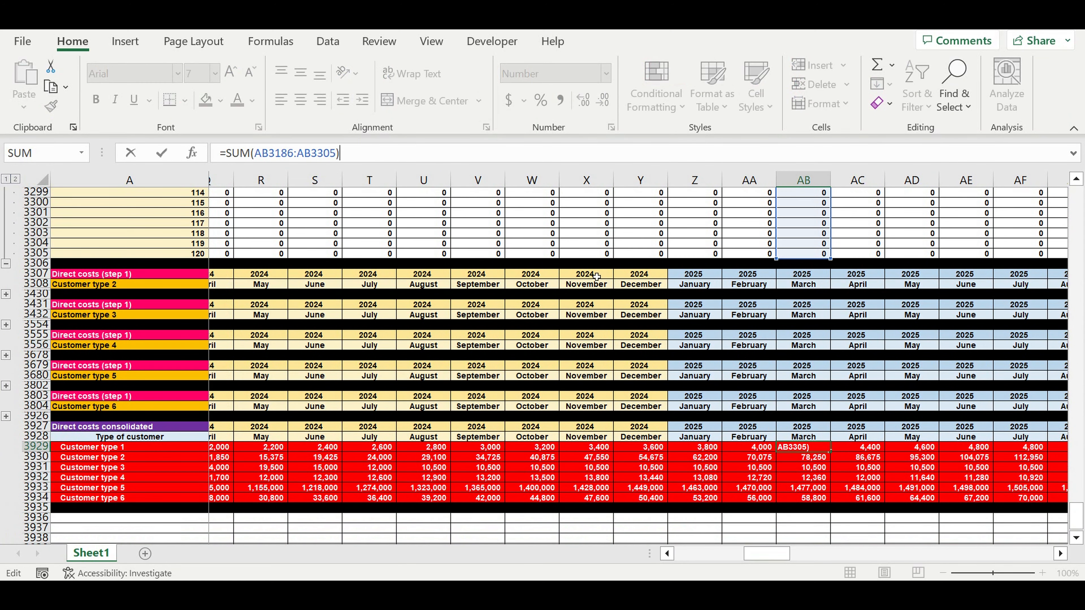
pyautogui.scroll(20, 809, 321)
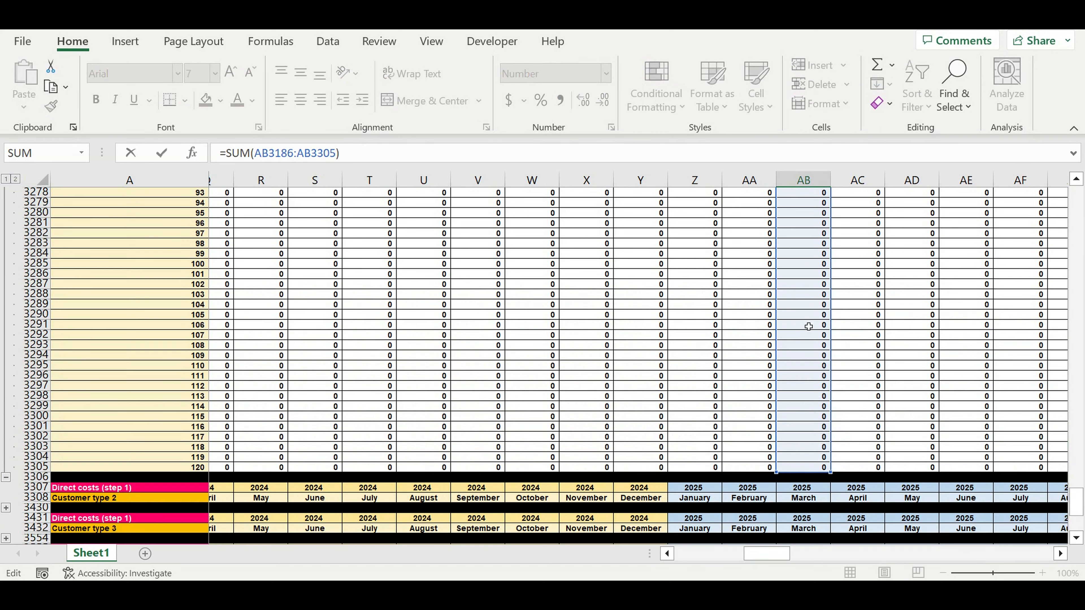
pyautogui.scroll(2, 808, 321)
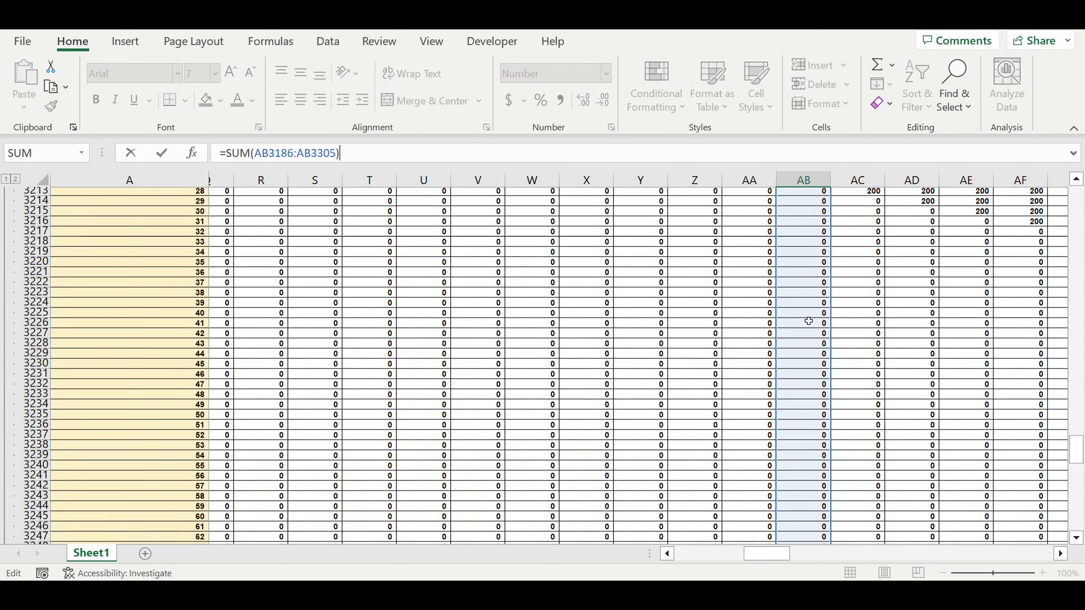
pyautogui.scroll(11, 809, 321)
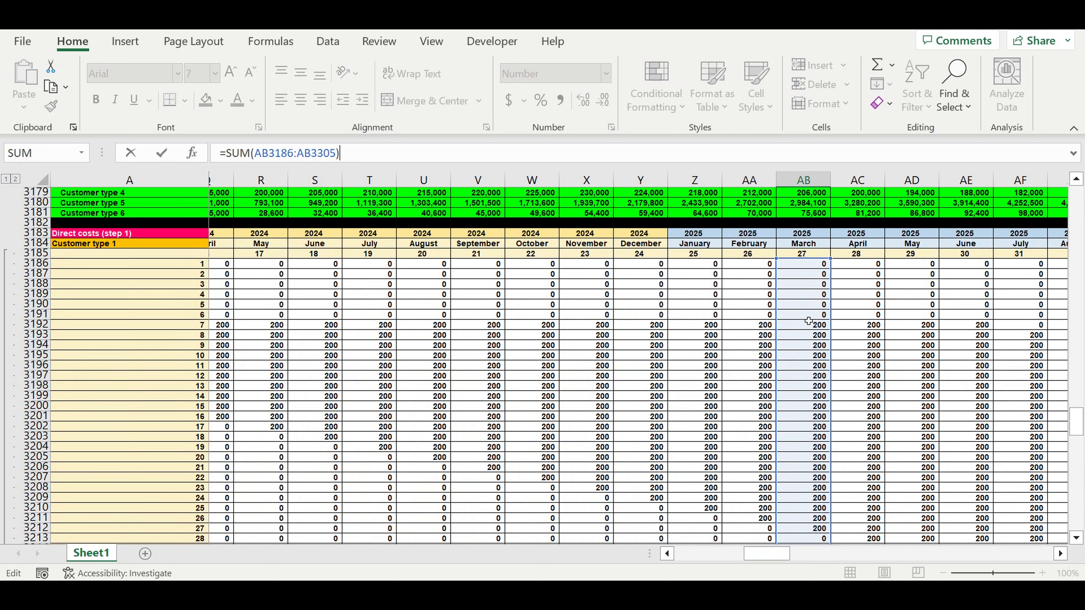
pyautogui.press('Return')
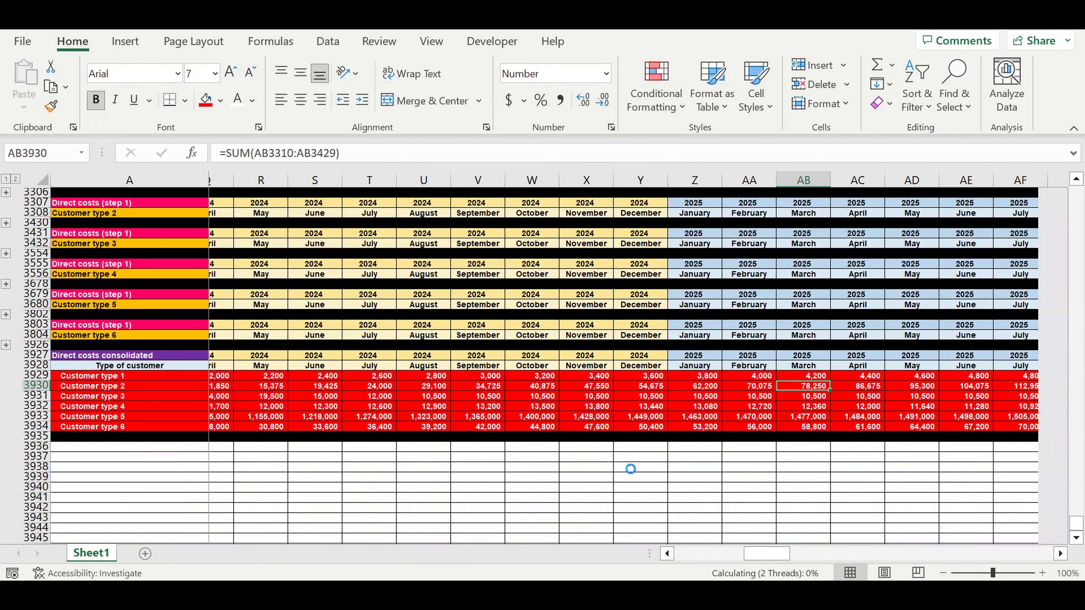
# Return to the 2023 months of the Direct costs consolidated block and select the empty cell C3940 below it
pyautogui.click(631, 456)
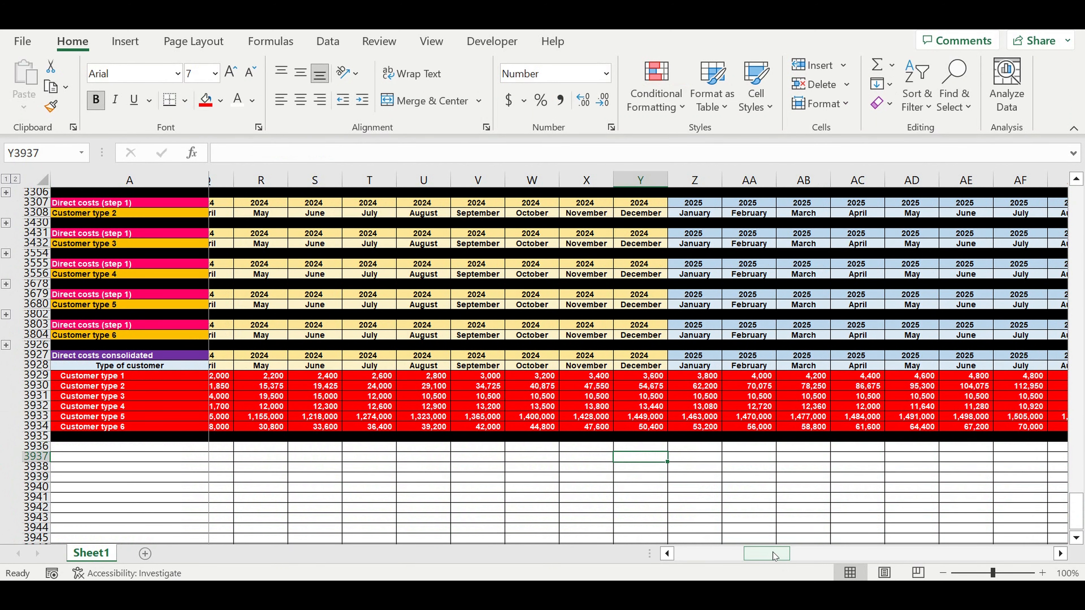
pyautogui.moveTo(773, 552); pyautogui.dragTo(703, 553)
pyautogui.click(311, 488)
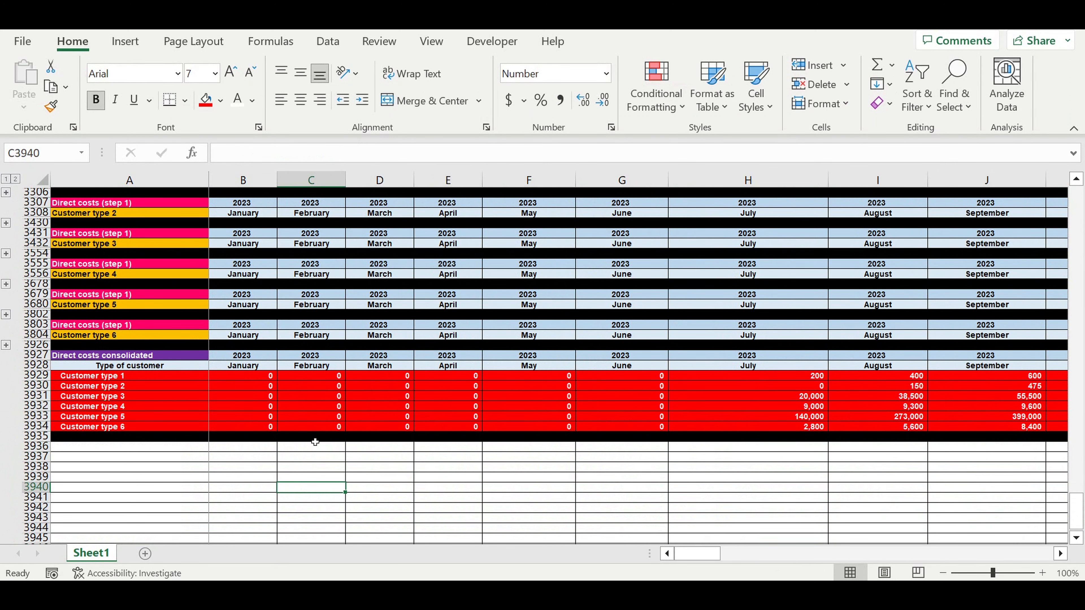